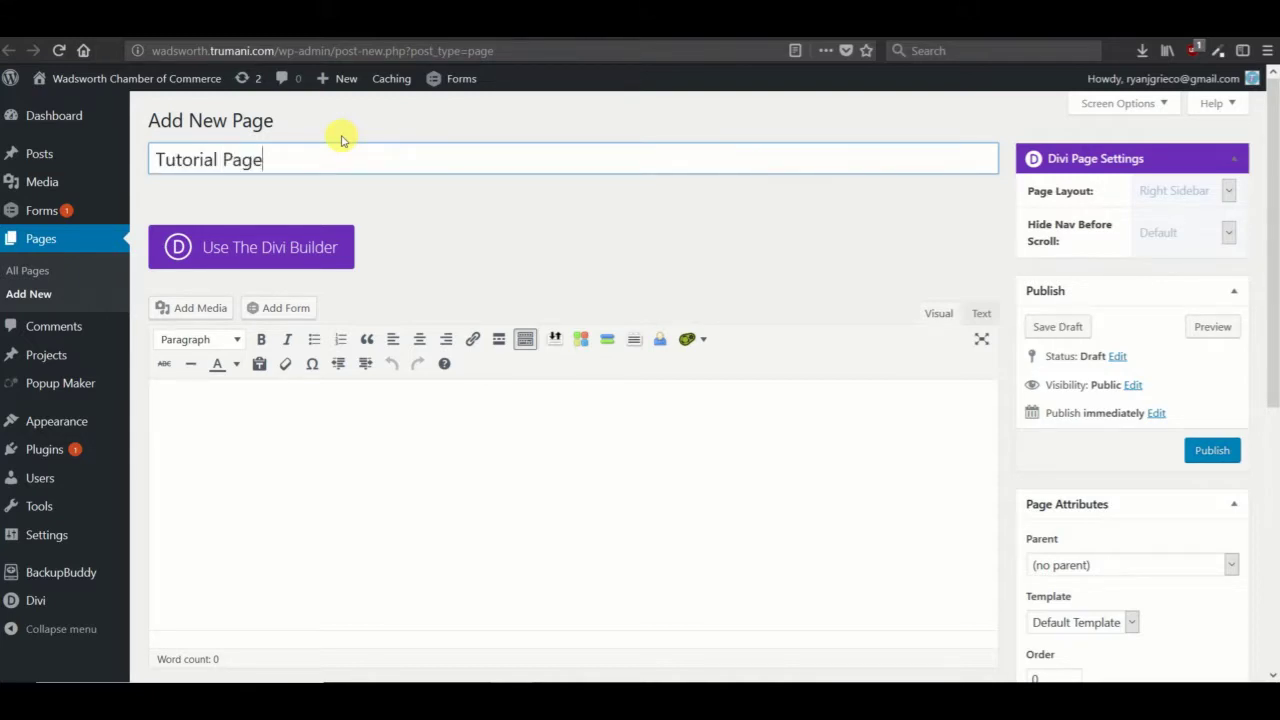
Enable the Divi Builder and replace the default standard section with a specialty section having a half-width module column before a half-width row area.
{"action": "left_click", "coordinate": [287, 262]}
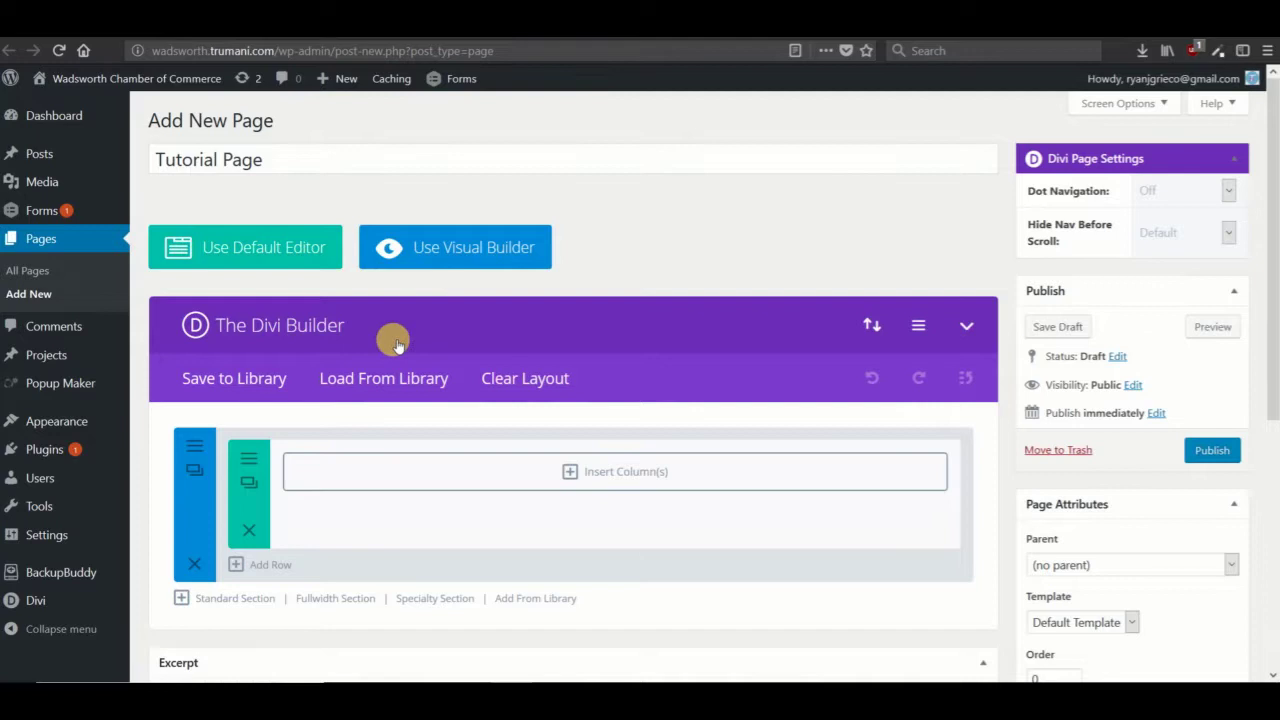
{"action": "scroll", "coordinate": [386, 340], "scroll_direction": "down", "scroll_amount": 3}
{"action": "left_click", "coordinate": [426, 415]}
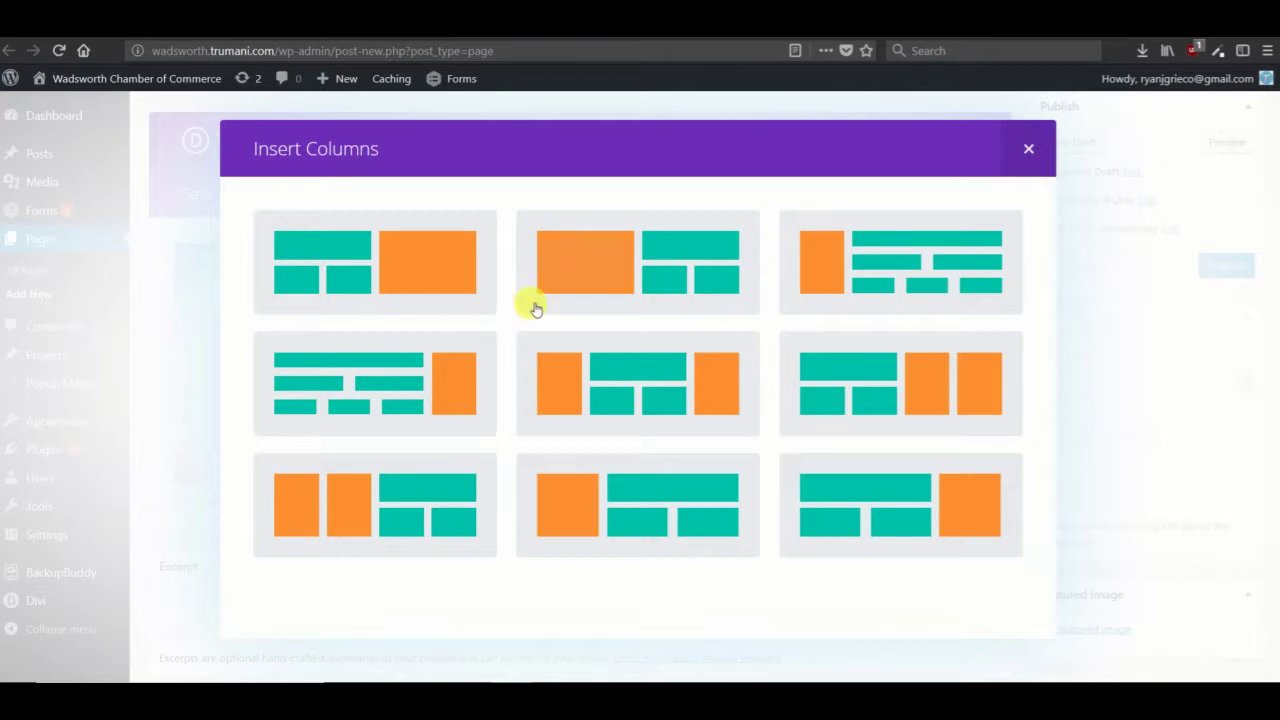
{"action": "left_click", "coordinate": [650, 287]}
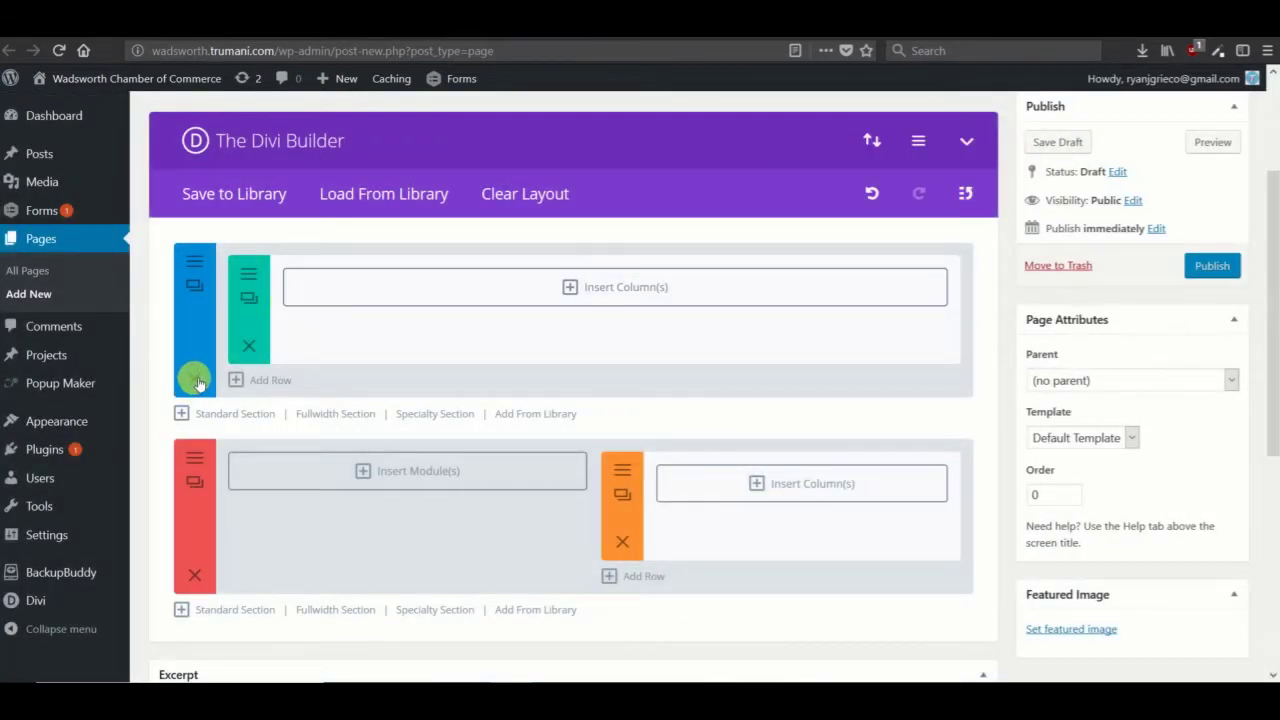
{"action": "left_click", "coordinate": [196, 380]}
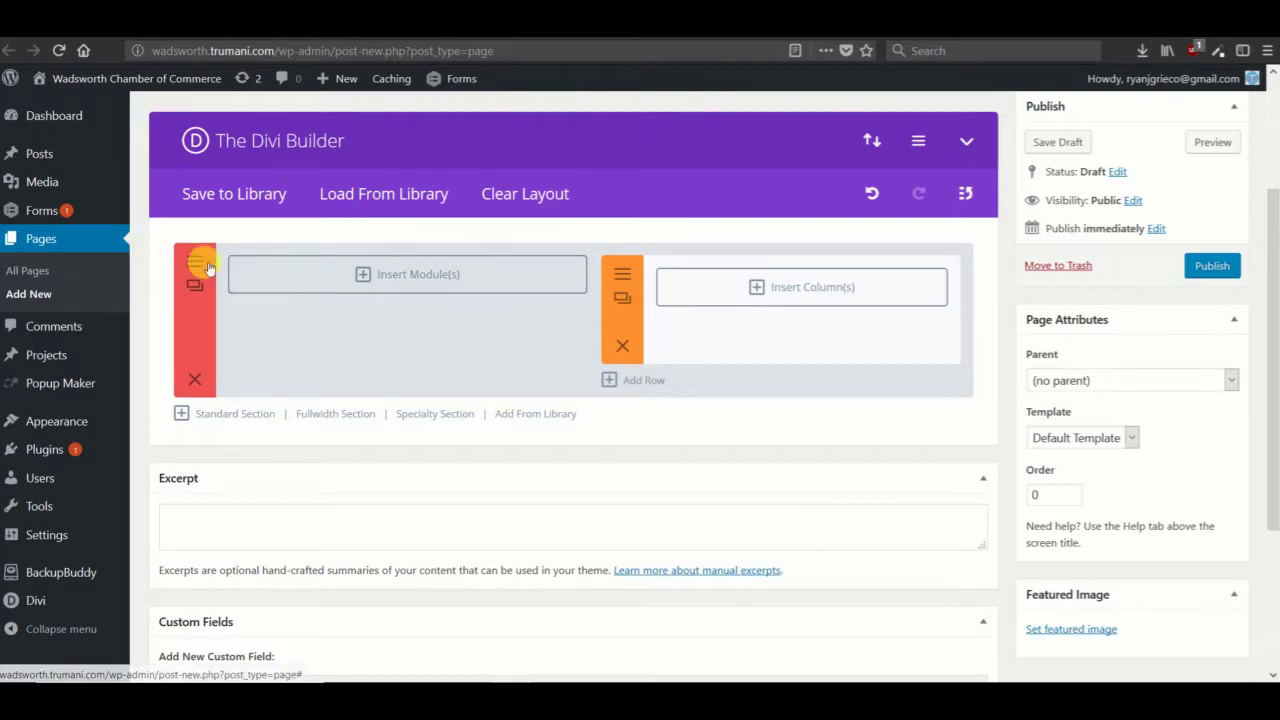
Set the media library's photo of the storefront street with the flag as the specialty section's background image.
{"action": "scroll", "coordinate": [202, 267], "scroll_direction": "up", "scroll_amount": 1}
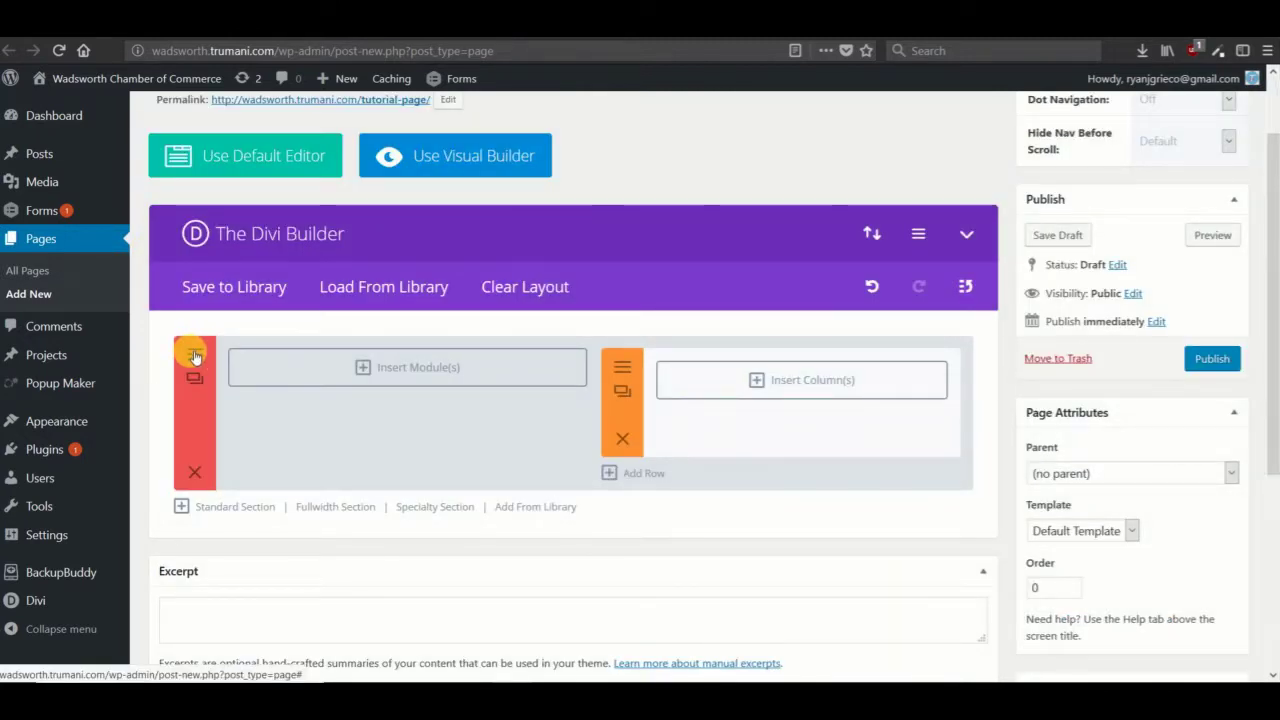
{"action": "left_click", "coordinate": [195, 356]}
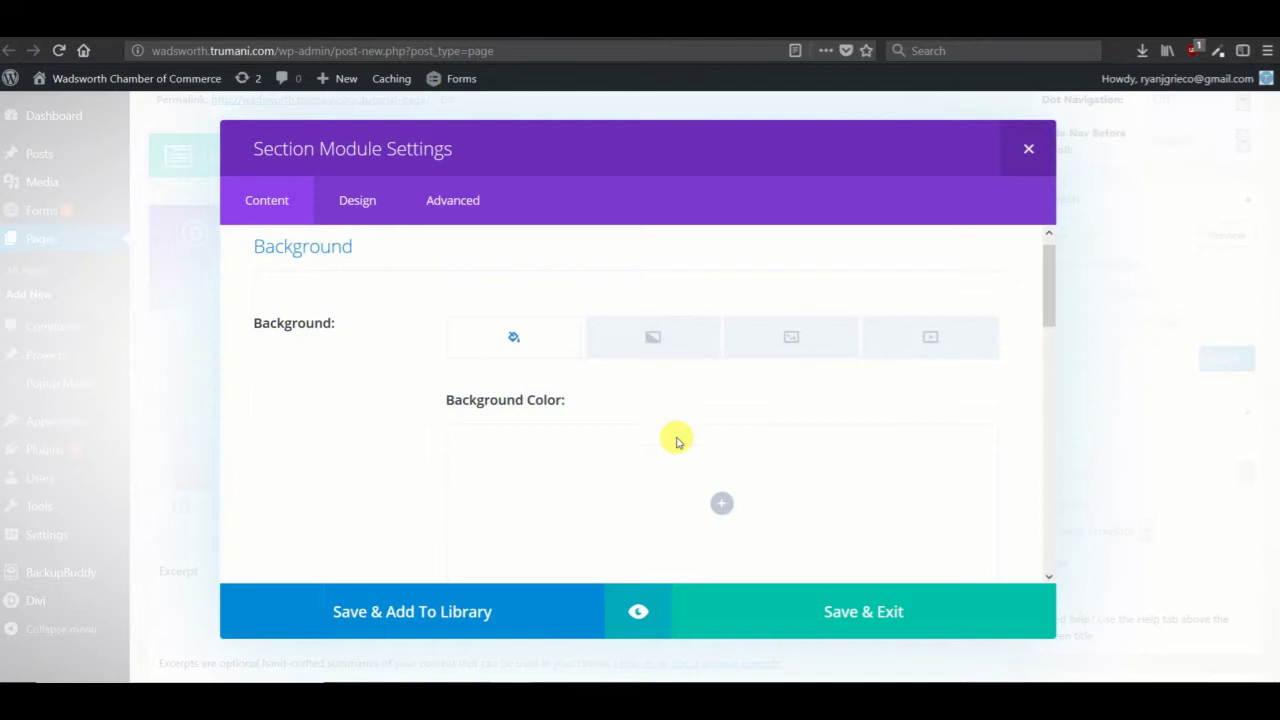
{"action": "scroll", "coordinate": [757, 363], "scroll_direction": "down", "scroll_amount": 2}
{"action": "scroll", "coordinate": [794, 266], "scroll_direction": "up", "scroll_amount": 1}
{"action": "left_click", "coordinate": [791, 265]}
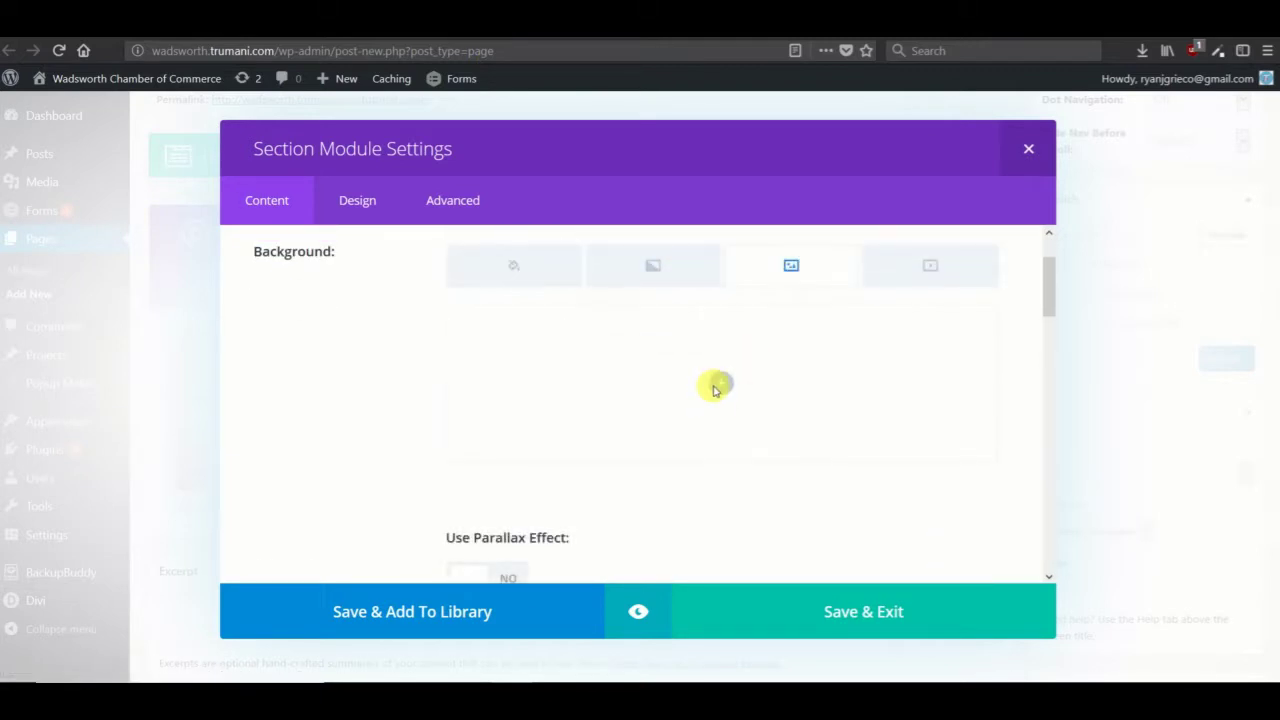
{"action": "left_click", "coordinate": [716, 389]}
{"action": "scroll", "coordinate": [600, 395], "scroll_direction": "down", "scroll_amount": 3}
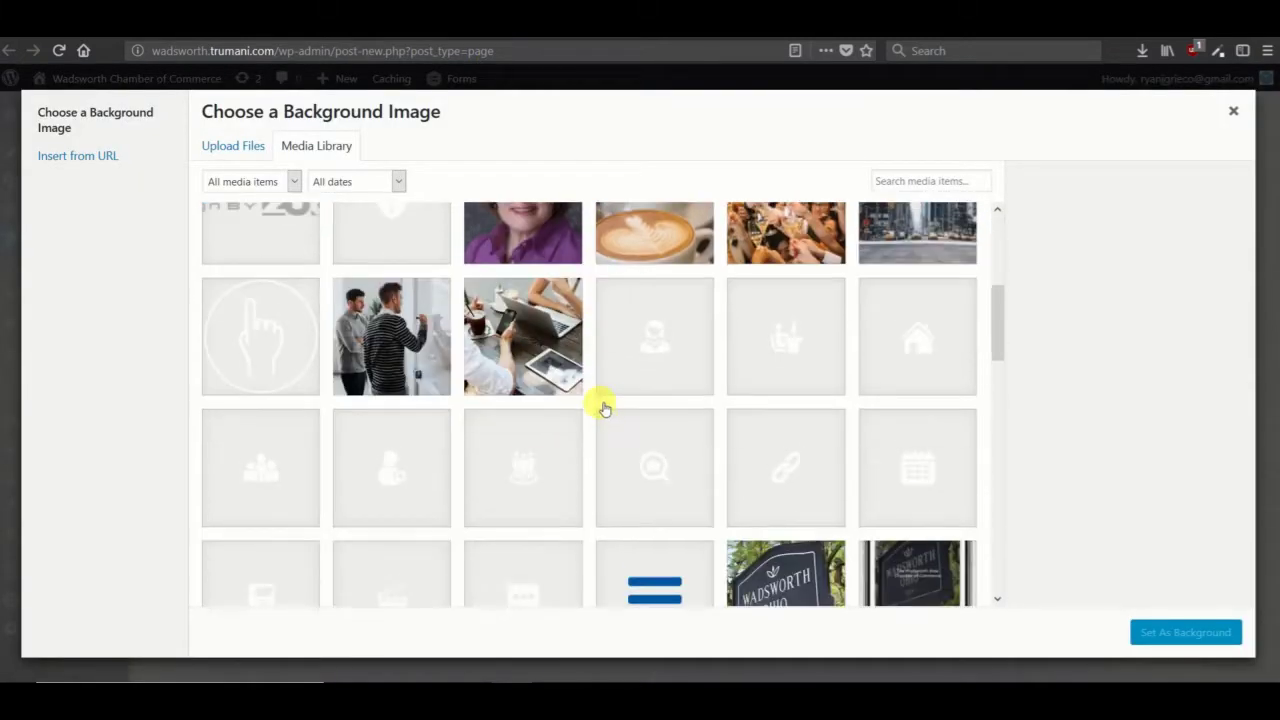
{"action": "scroll", "coordinate": [560, 420], "scroll_direction": "down", "scroll_amount": 3}
{"action": "left_click", "coordinate": [440, 395]}
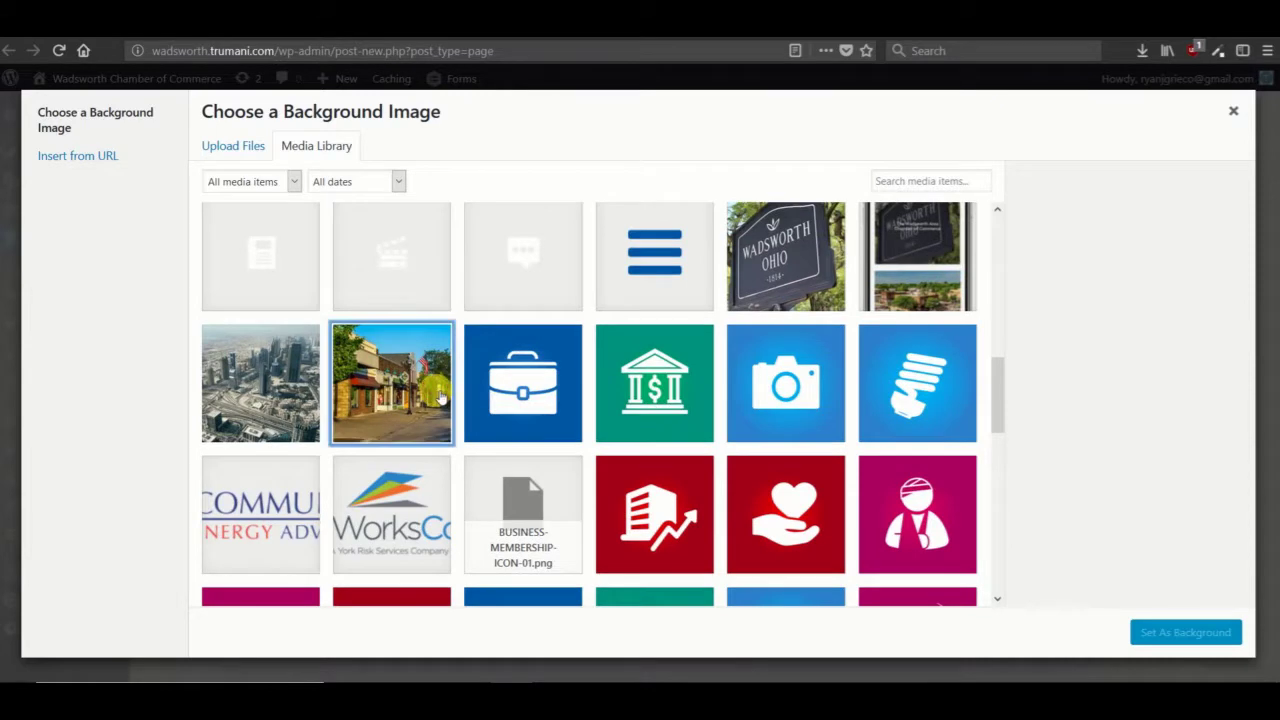
{"action": "left_click", "coordinate": [1137, 623]}
{"action": "scroll", "coordinate": [535, 383], "scroll_direction": "up", "scroll_amount": 1}
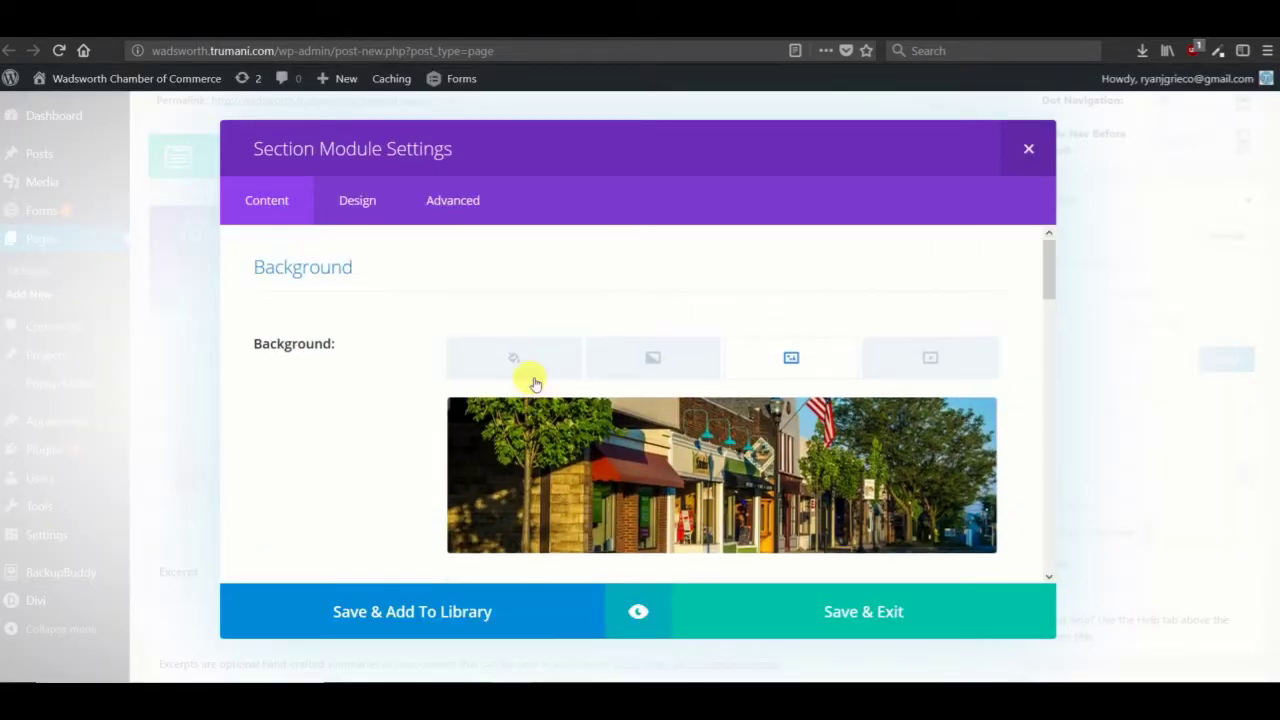
Make the specialty section fullwidth and enable a custom gutter width of 1.
{"action": "left_click", "coordinate": [362, 200]}
{"action": "scroll", "coordinate": [372, 345], "scroll_direction": "down", "scroll_amount": 2}
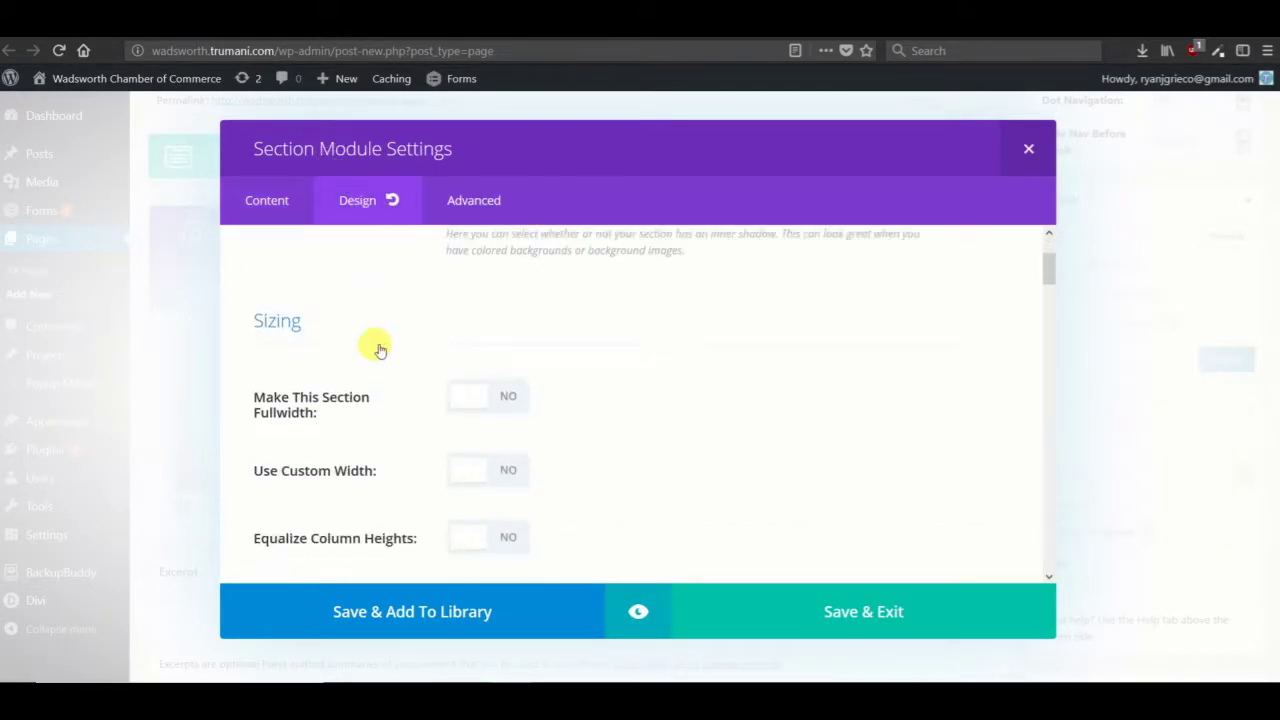
{"action": "scroll", "coordinate": [380, 350], "scroll_direction": "down", "scroll_amount": 1}
{"action": "left_click", "coordinate": [503, 345]}
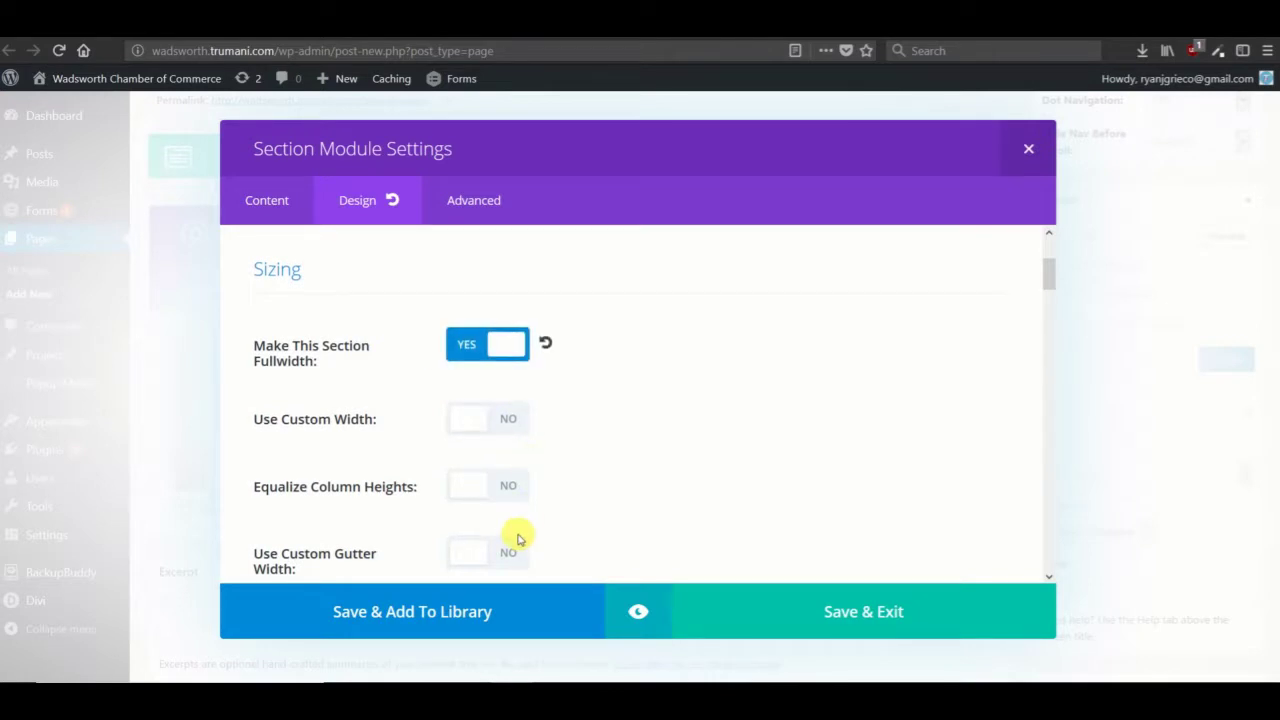
{"action": "scroll", "coordinate": [515, 500], "scroll_direction": "down", "scroll_amount": 2}
{"action": "left_click", "coordinate": [508, 457]}
{"action": "scroll", "coordinate": [700, 400], "scroll_direction": "down", "scroll_amount": 3}
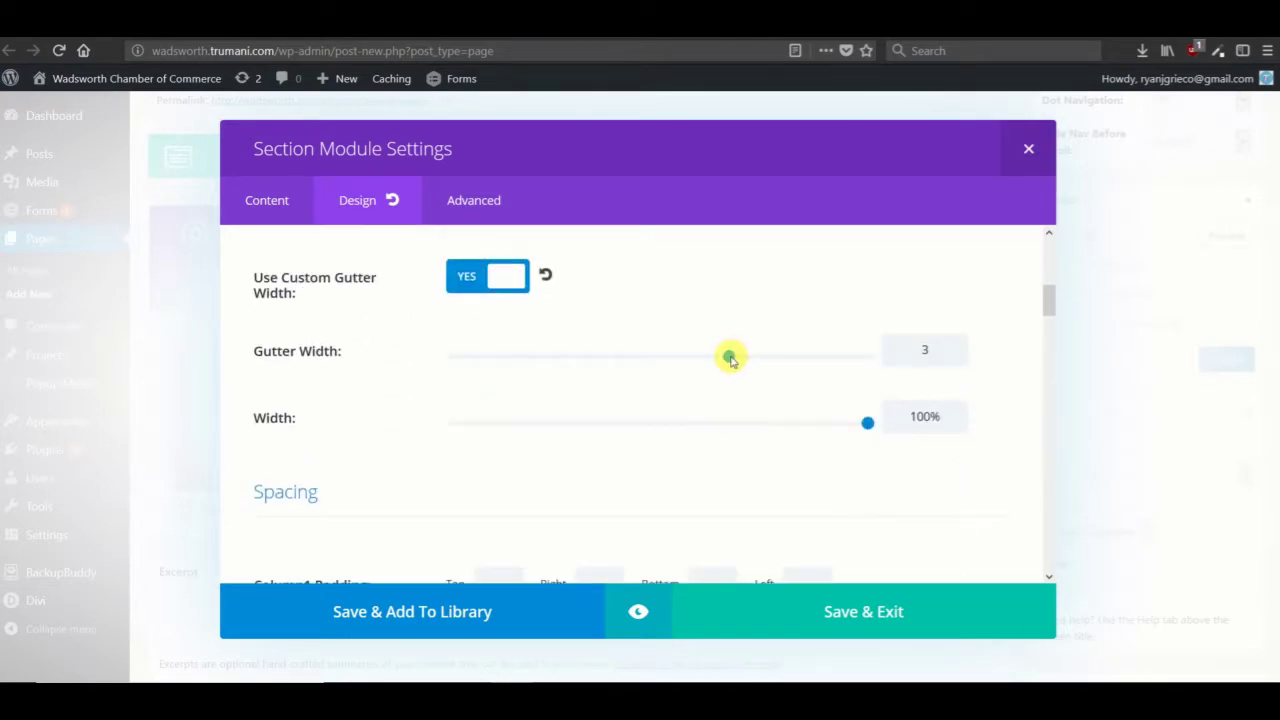
{"action": "left_click_drag", "start_coordinate": [730, 357], "coordinate": [420, 357]}
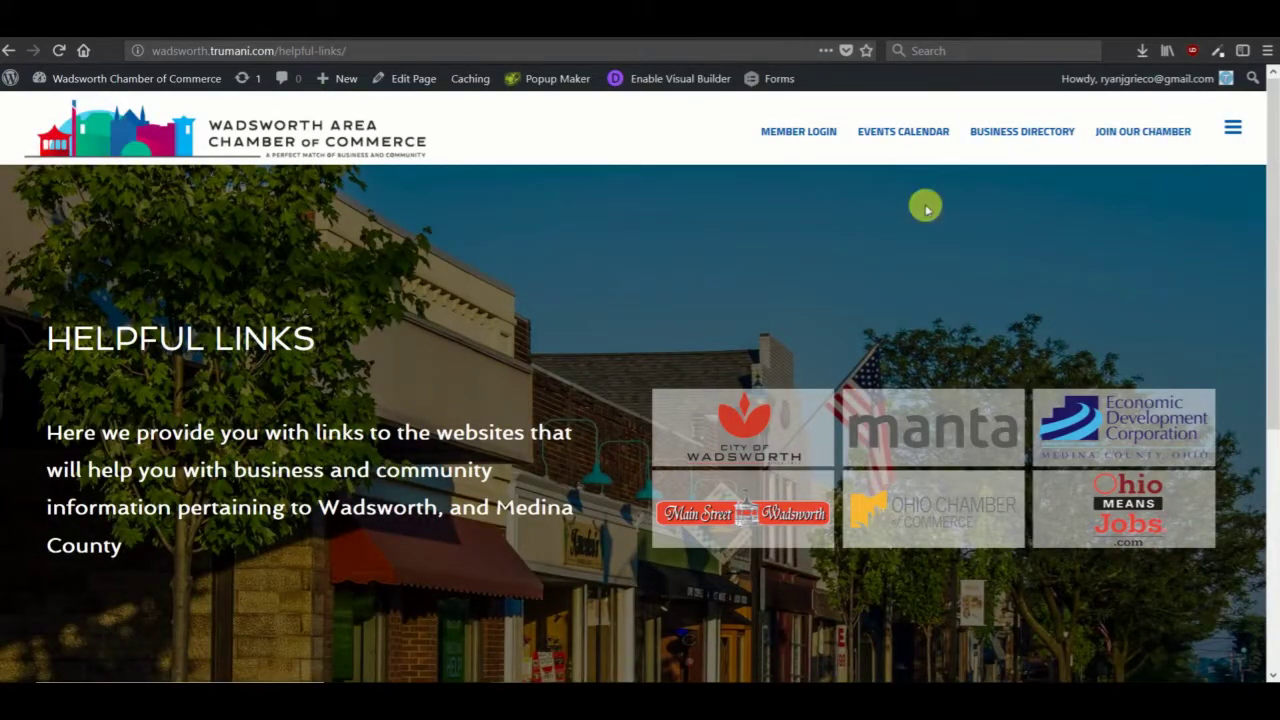
{"action": "left_click", "coordinate": [725, 36]}
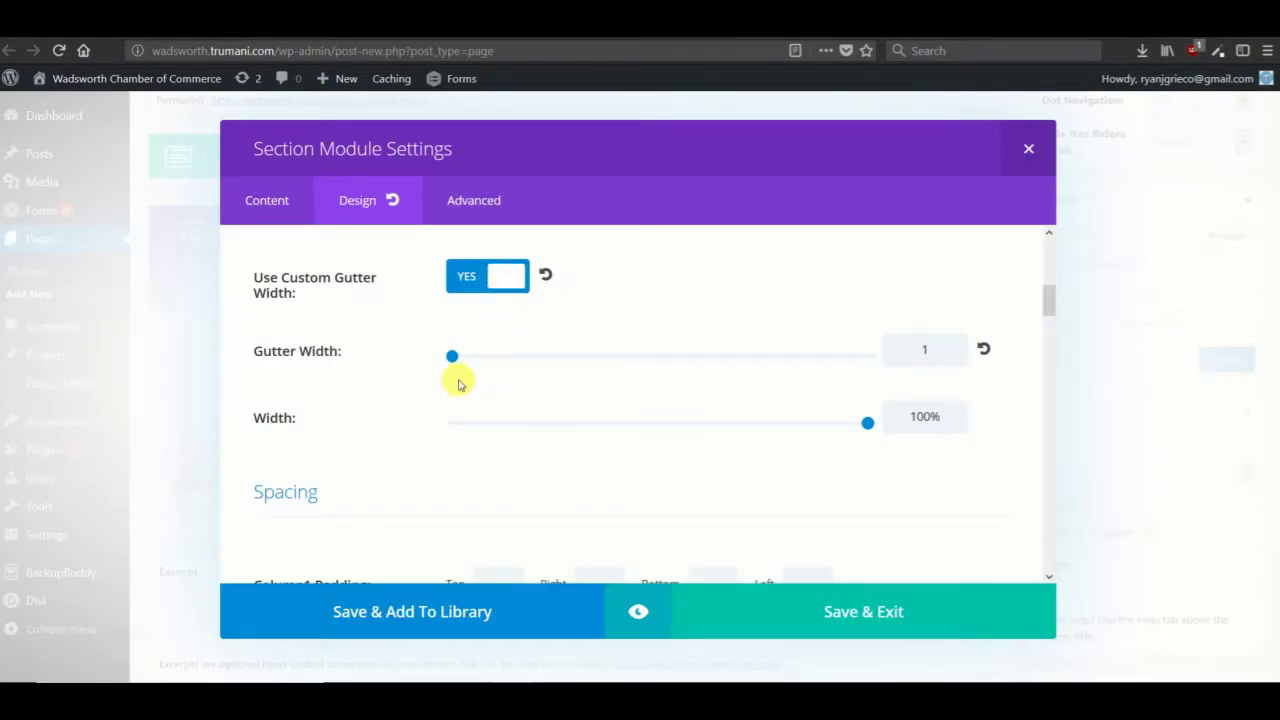
Set the section's desktop custom padding to 75 top and 150 bottom.
{"action": "scroll", "coordinate": [457, 380], "scroll_direction": "down", "scroll_amount": 5}
{"action": "scroll", "coordinate": [467, 395], "scroll_direction": "down", "scroll_amount": 2}
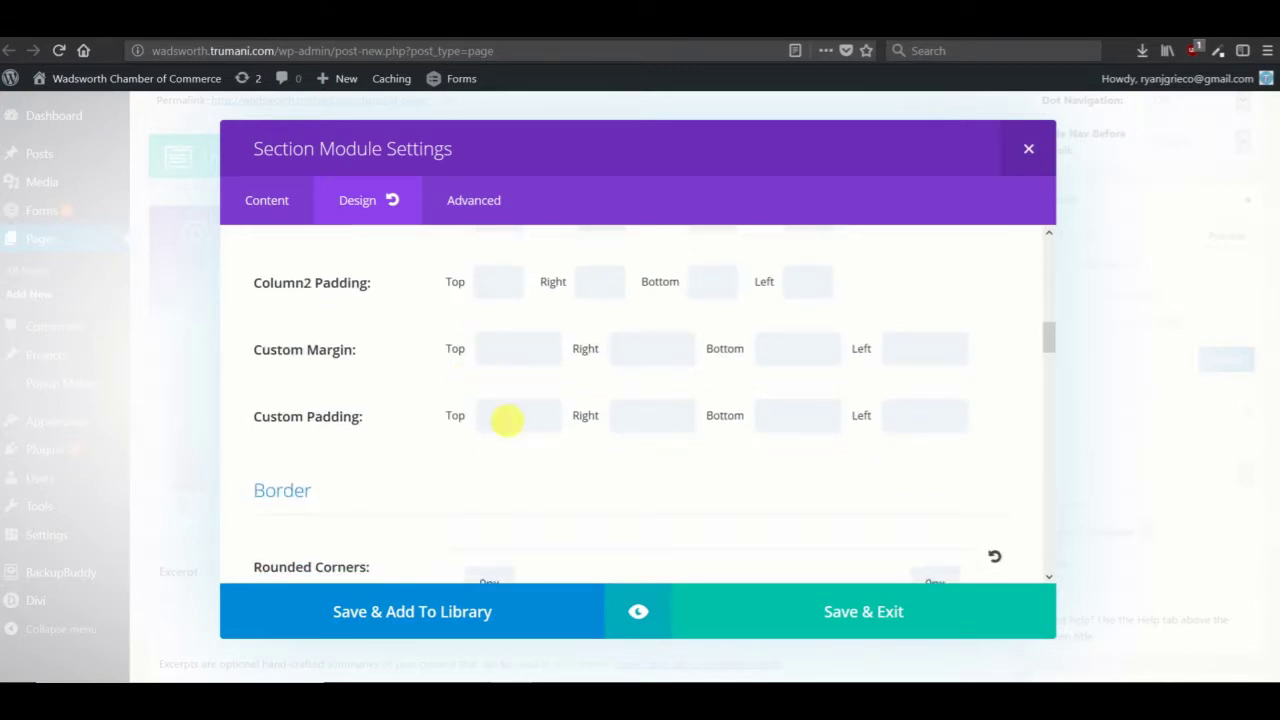
{"action": "scroll", "coordinate": [515, 385], "scroll_direction": "up", "scroll_amount": 1}
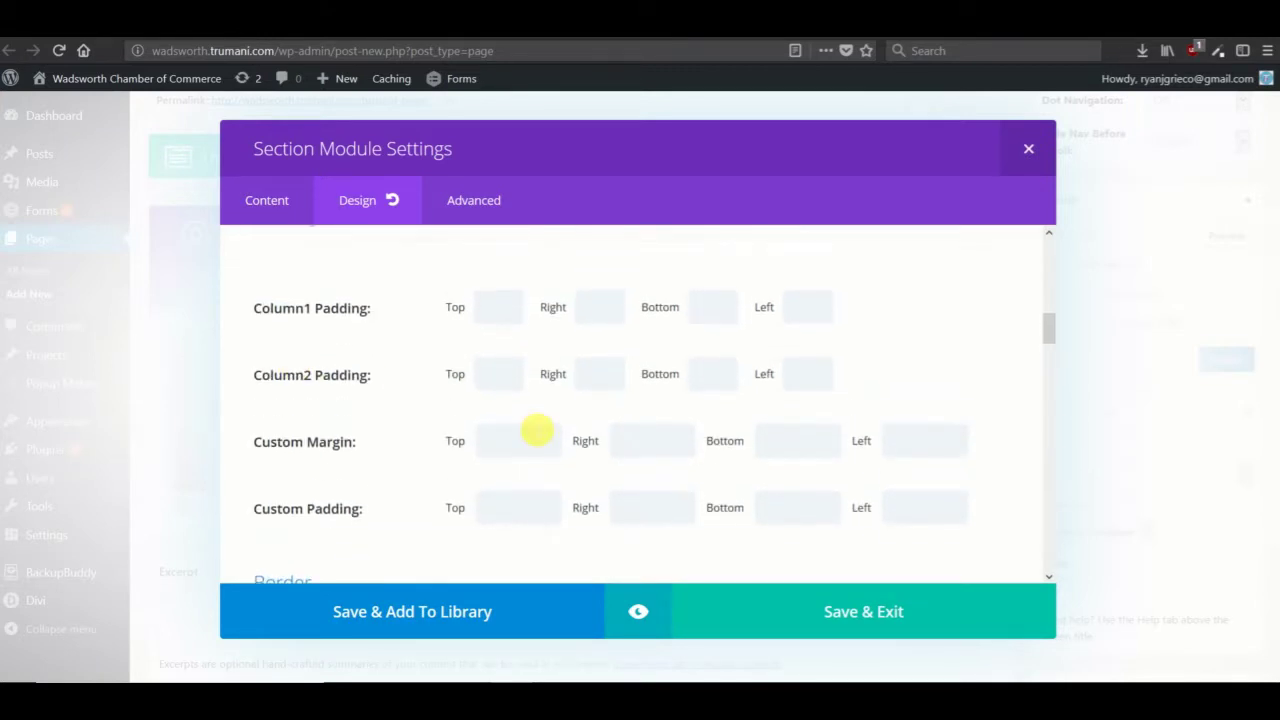
{"action": "scroll", "coordinate": [533, 423], "scroll_direction": "down", "scroll_amount": 1}
{"action": "left_click", "coordinate": [531, 415]}
{"action": "type", "text": "15"}
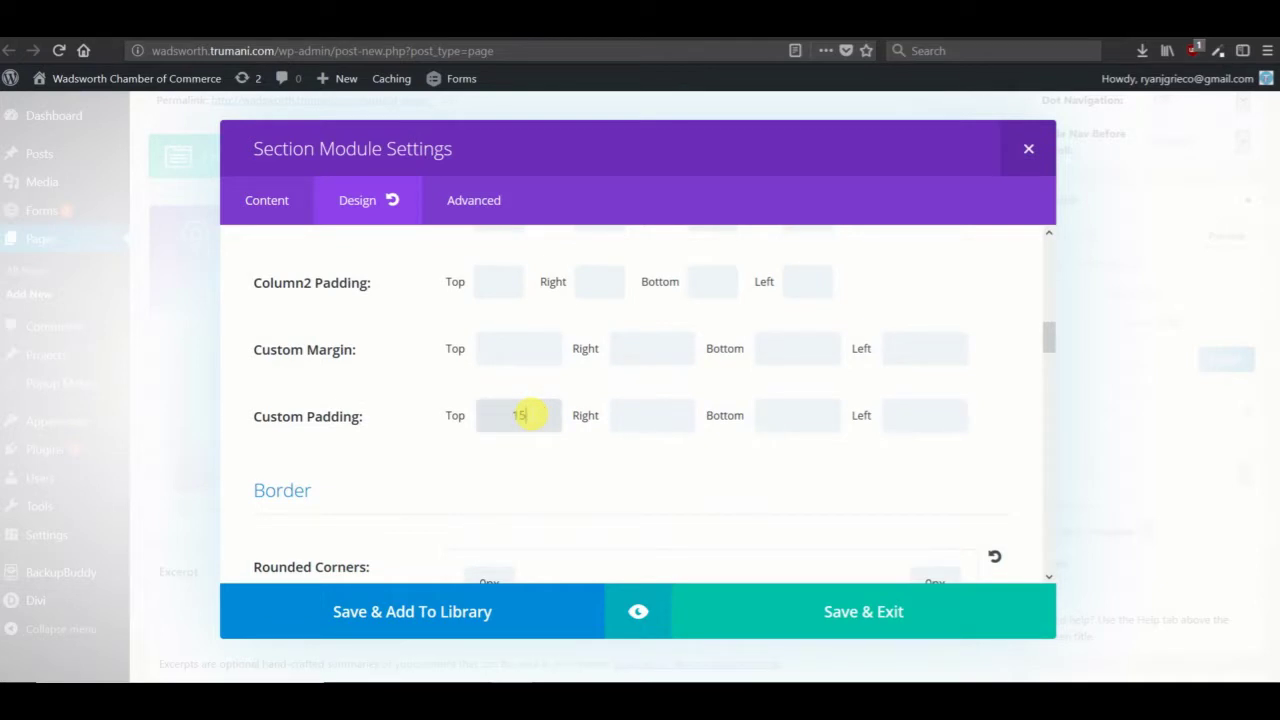
{"action": "type", "text": "0"}
{"action": "left_click", "coordinate": [797, 425]}
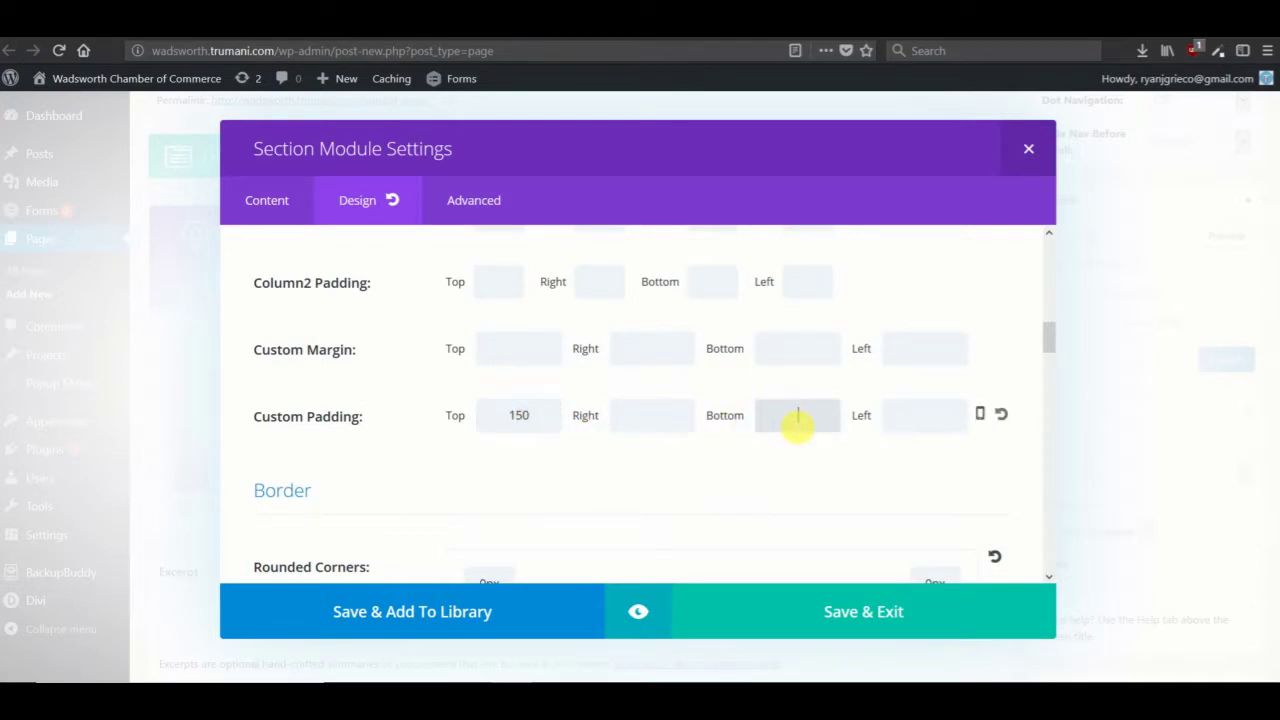
{"action": "left_click", "coordinate": [505, 422]}
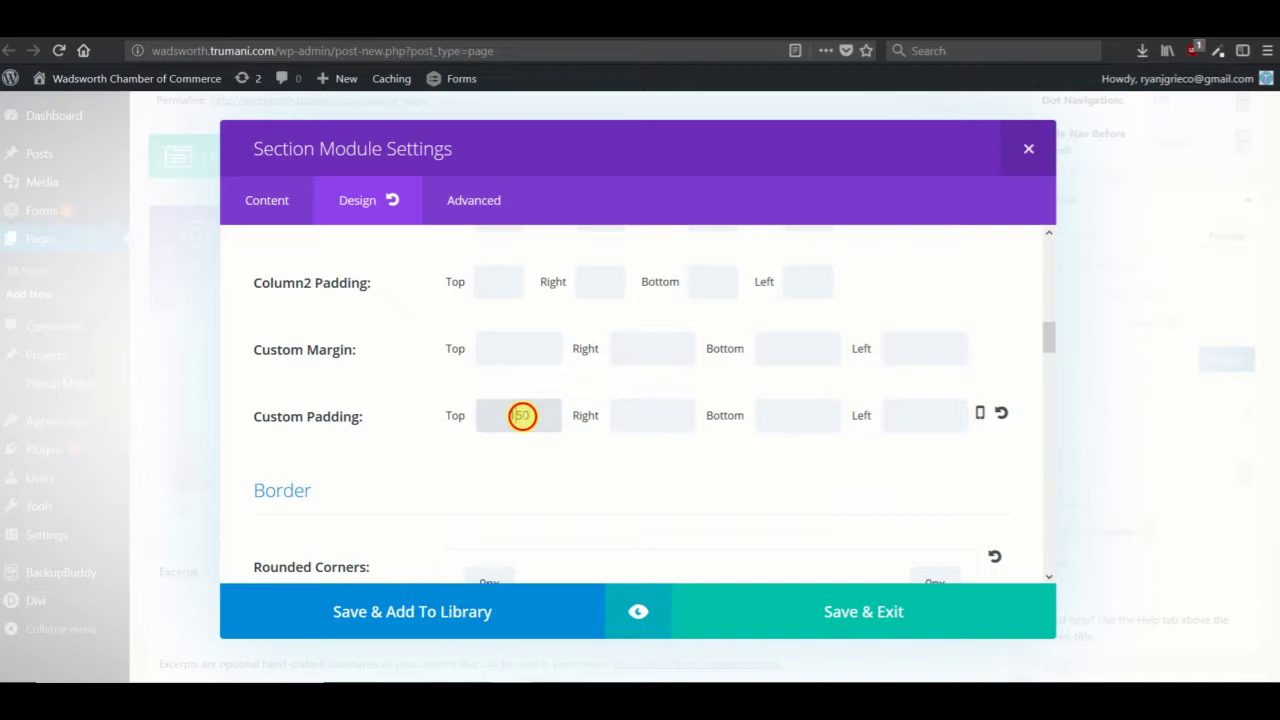
{"action": "type", "text": "75"}
{"action": "left_click", "coordinate": [790, 425]}
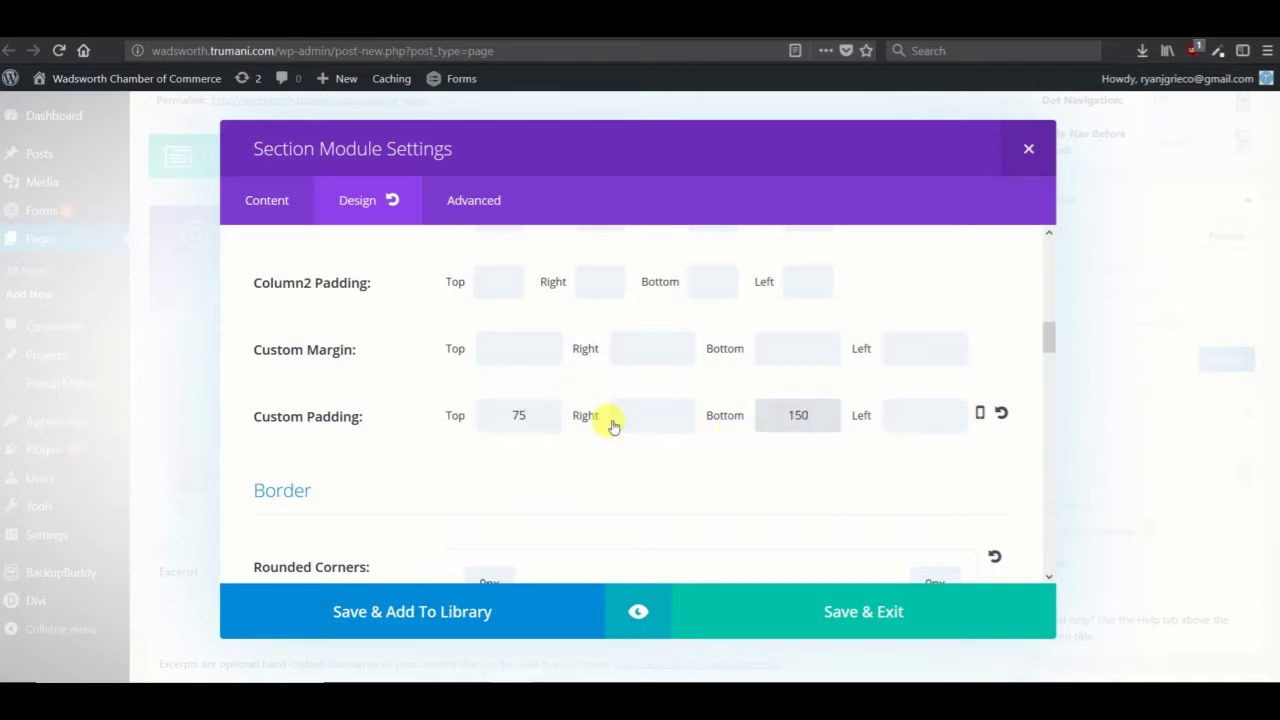
Set the section's tablet custom padding to 0 top and 0 bottom, and save the section settings.
{"action": "scroll", "coordinate": [413, 425], "scroll_direction": "up", "scroll_amount": 2}
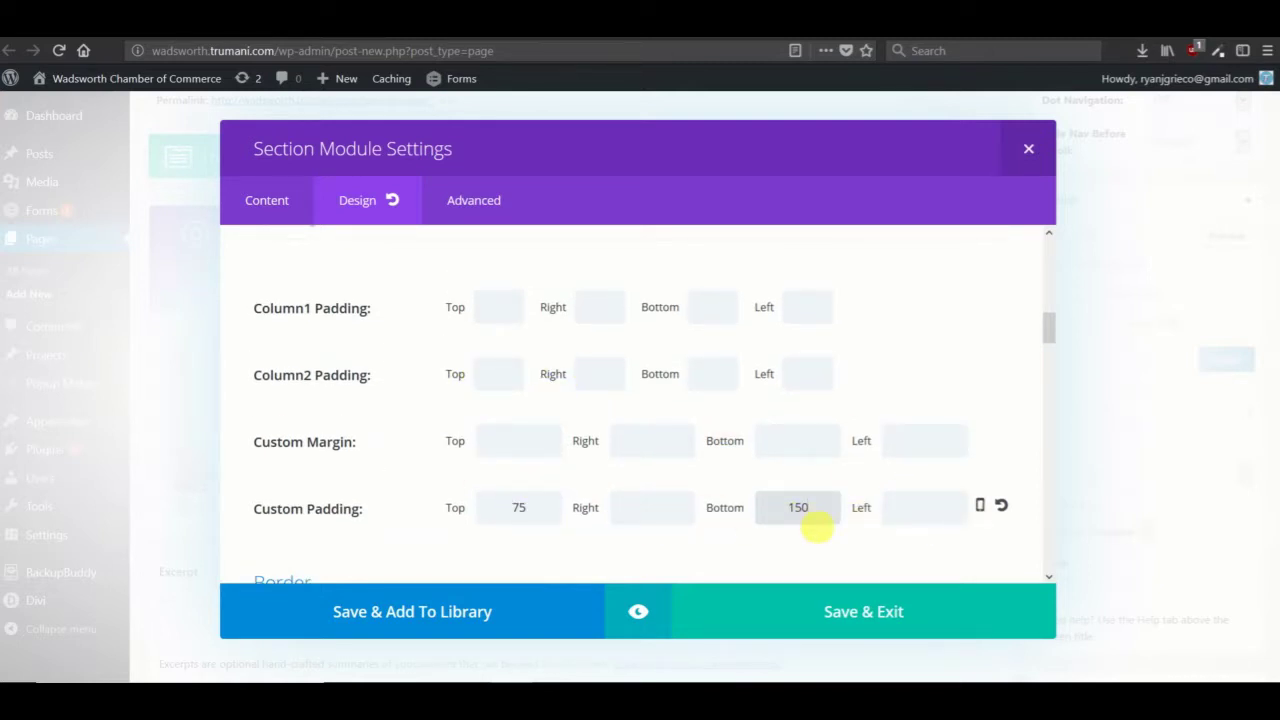
{"action": "left_click", "coordinate": [950, 512]}
{"action": "left_click", "coordinate": [985, 507]}
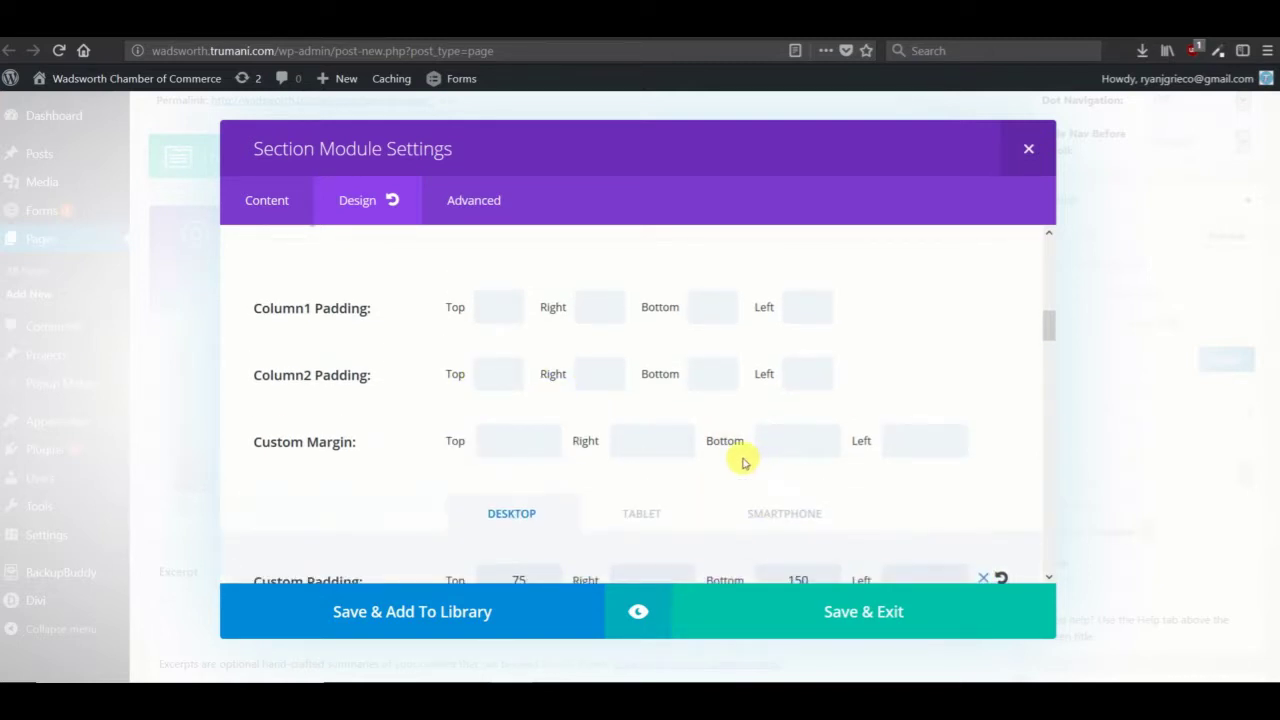
{"action": "scroll", "coordinate": [729, 451], "scroll_direction": "down", "scroll_amount": 3}
{"action": "left_click", "coordinate": [645, 334]}
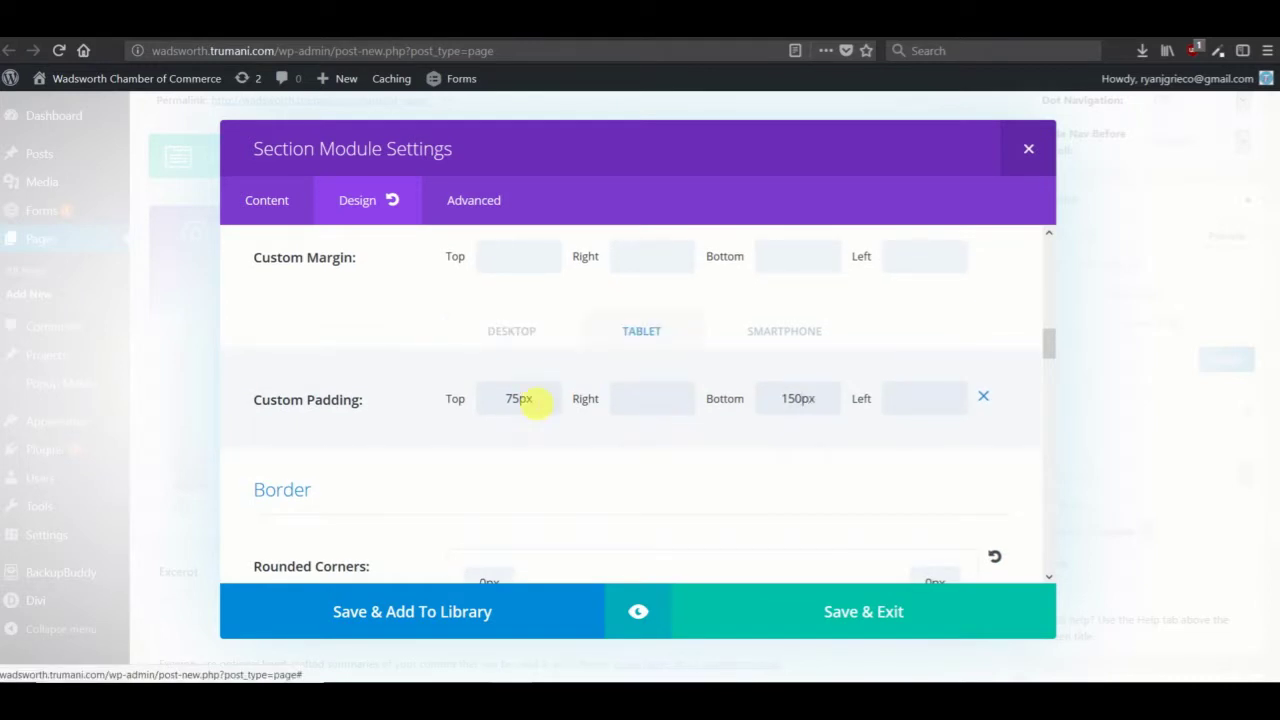
{"action": "double_click", "coordinate": [519, 400]}
{"action": "type", "text": "0"}
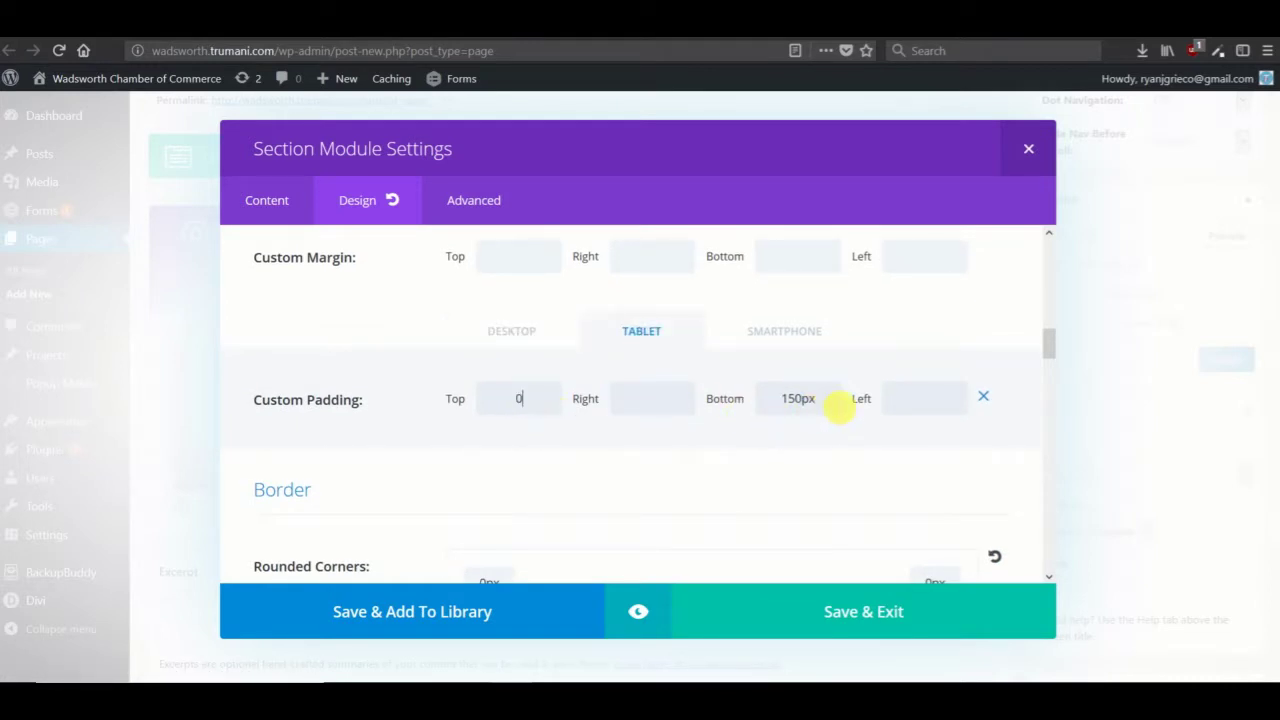
{"action": "type", "text": "0"}
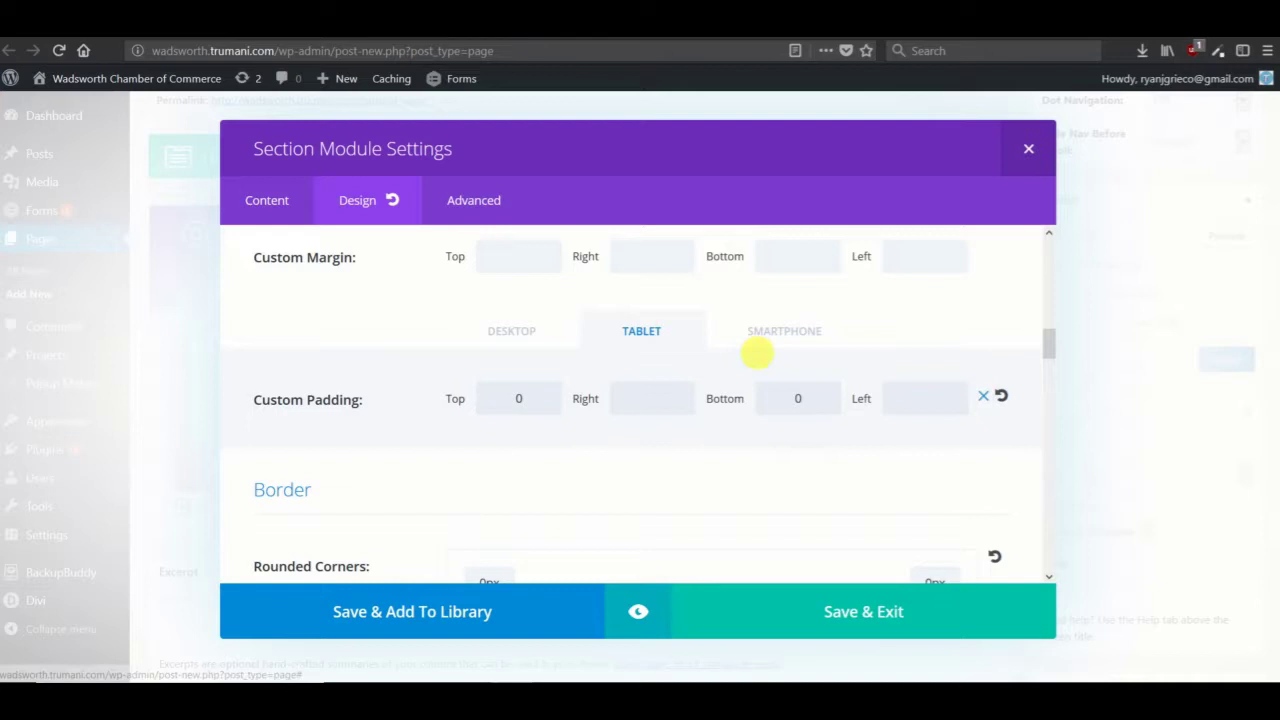
{"action": "left_click", "coordinate": [757, 600]}
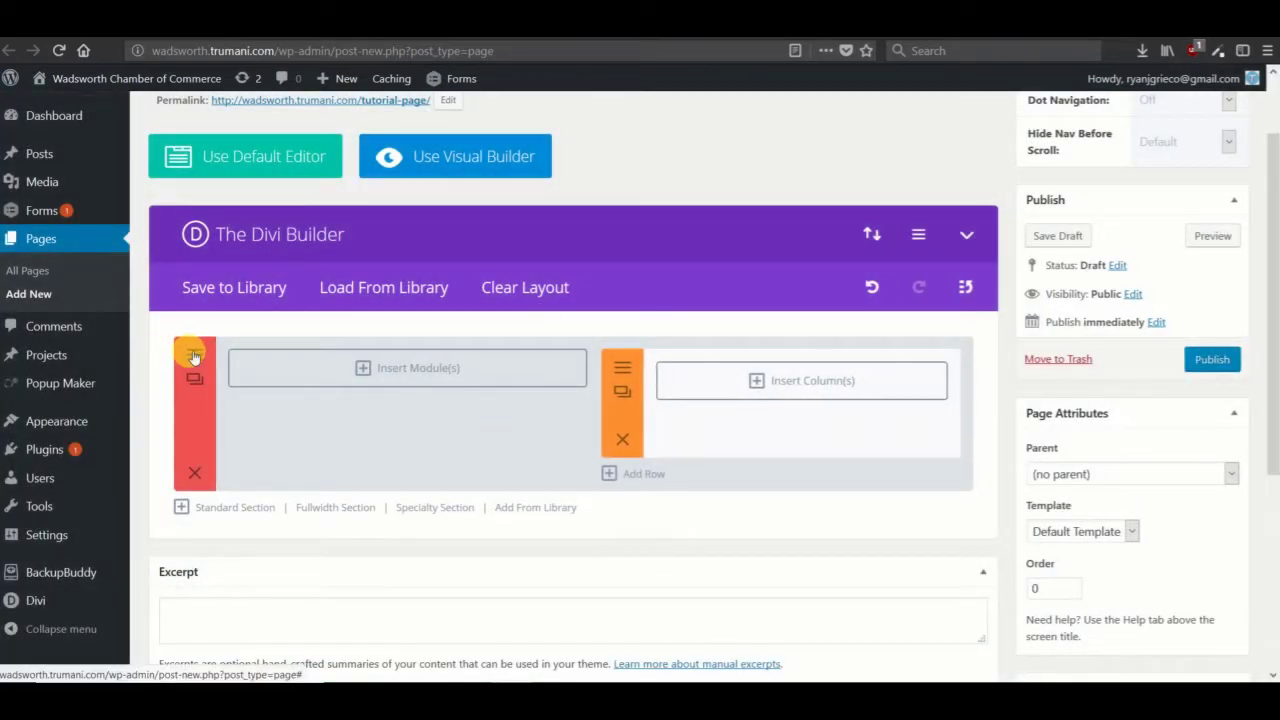
Assign the CSS class greyOverlay to the specialty section and save its settings.
{"action": "left_click", "coordinate": [193, 358]}
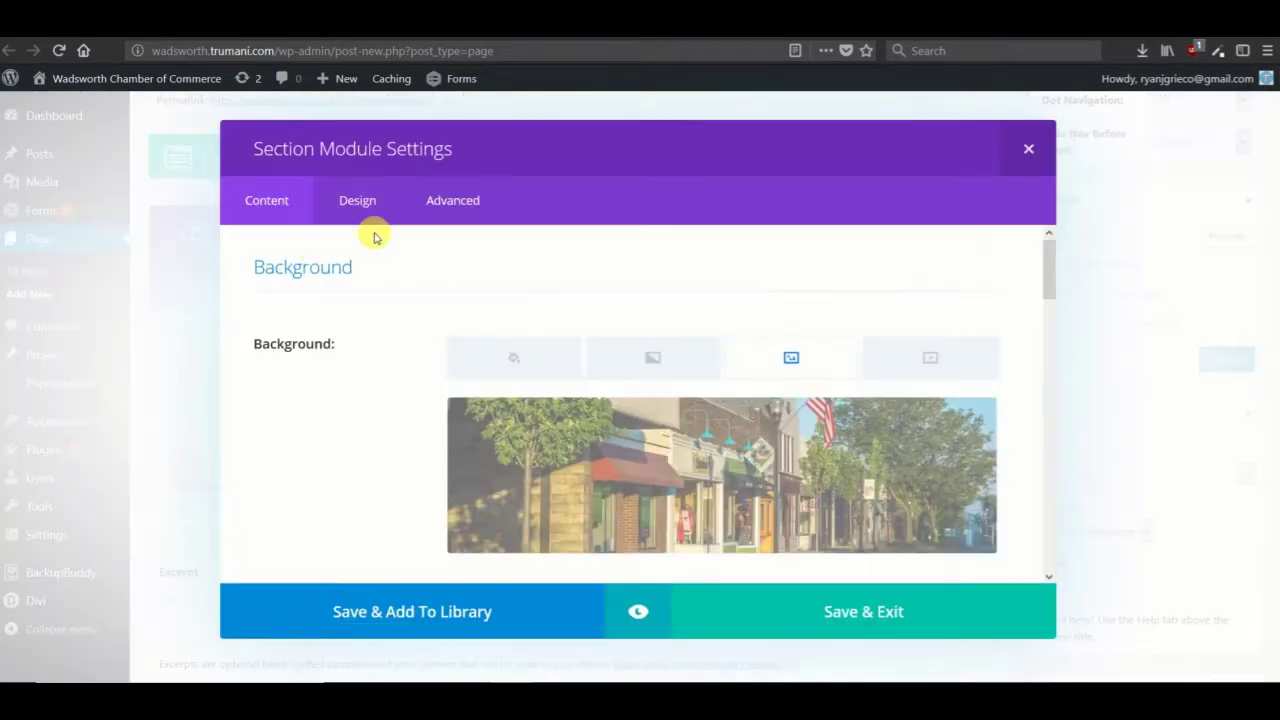
{"action": "left_click", "coordinate": [460, 200]}
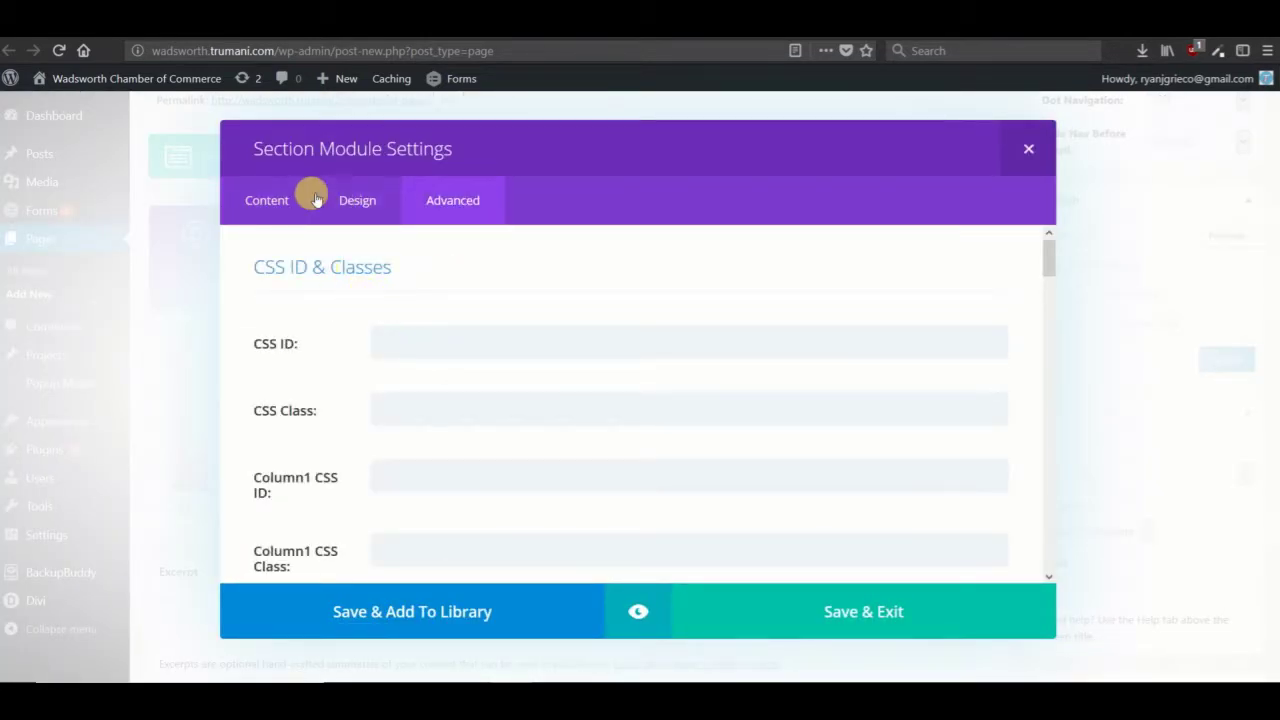
{"action": "scroll", "coordinate": [388, 245], "scroll_direction": "down", "scroll_amount": 1}
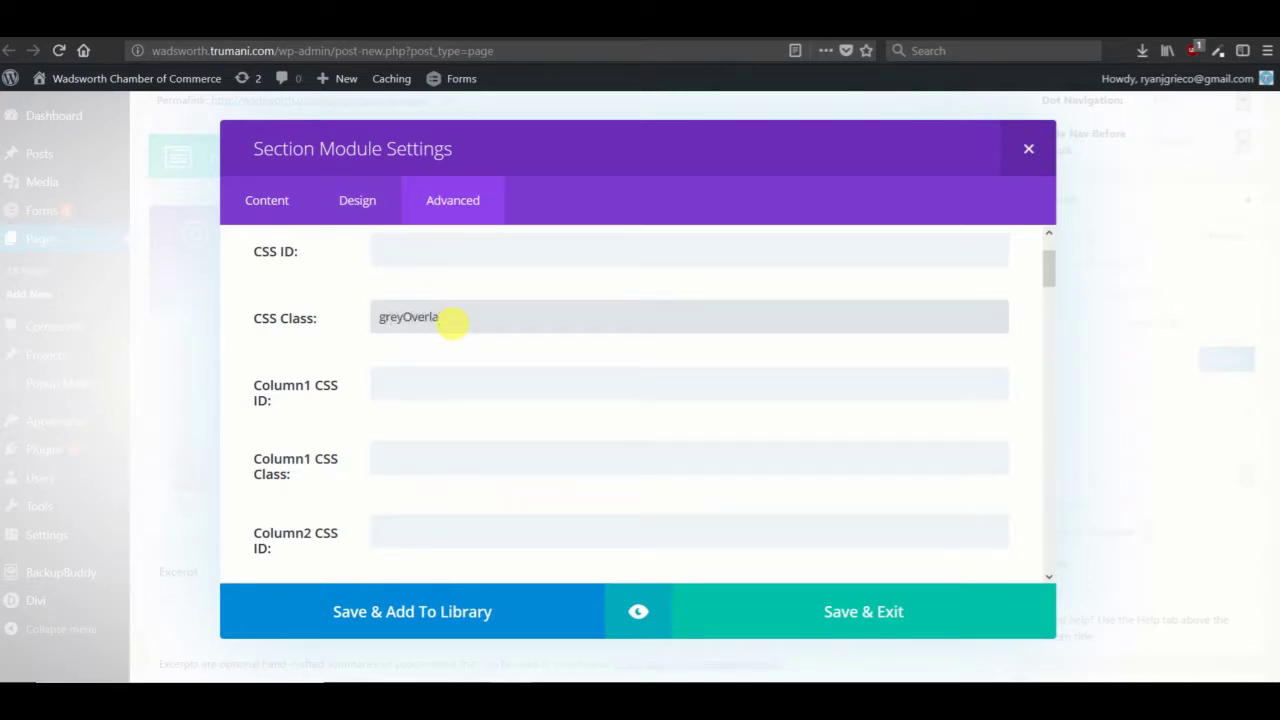
{"action": "left_click", "coordinate": [891, 599]}
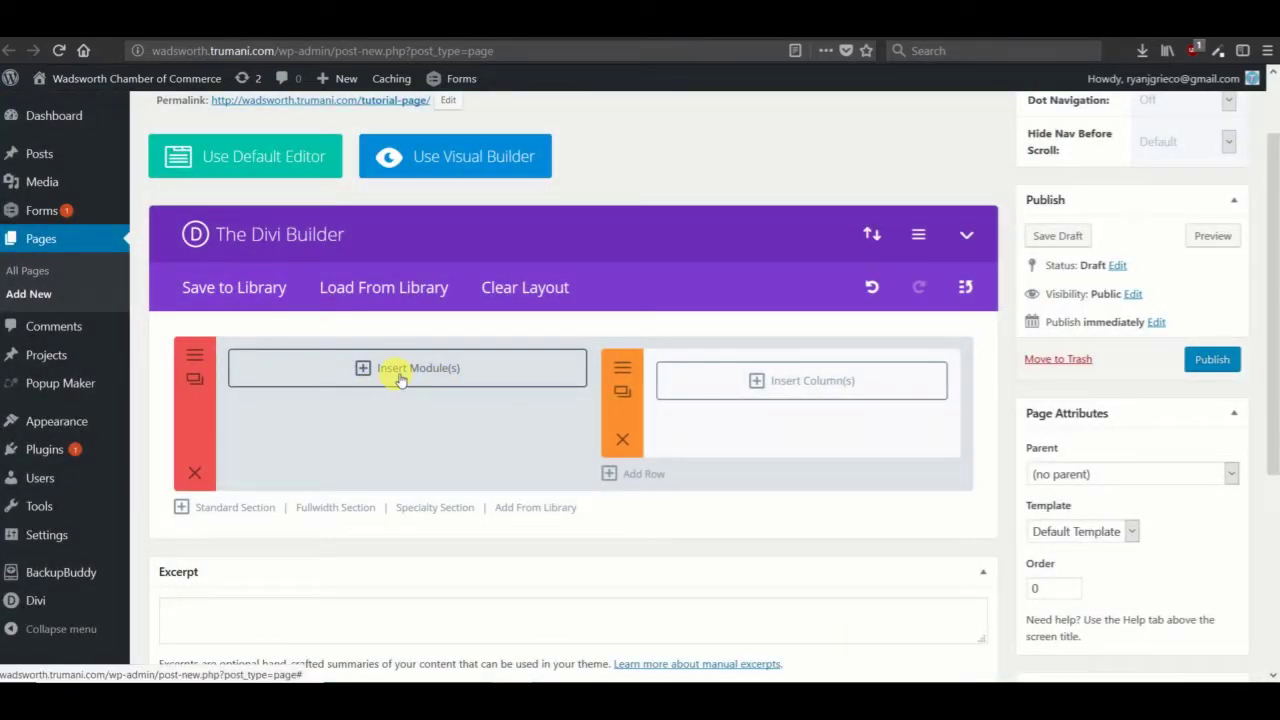
Review the CSS class entered in the specialty section's settings.
{"action": "left_click", "coordinate": [193, 362]}
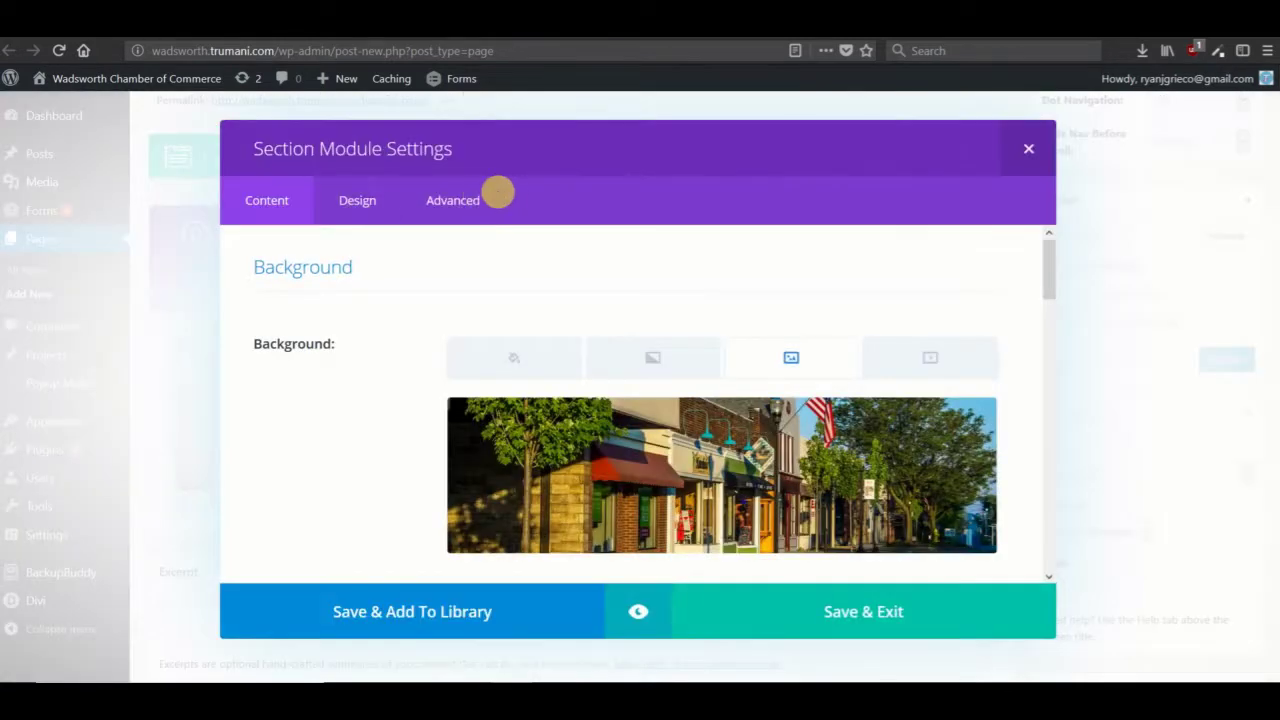
{"action": "left_click", "coordinate": [445, 204]}
{"action": "double_click", "coordinate": [482, 416]}
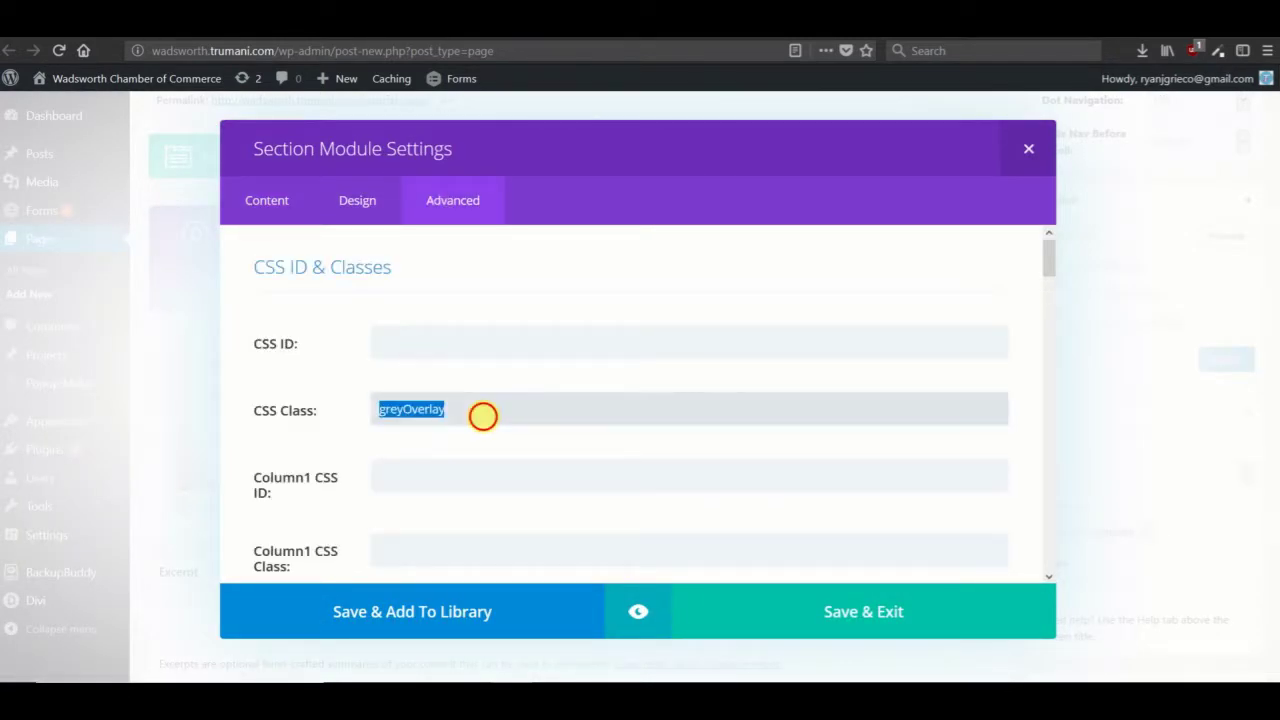
{"action": "left_click", "coordinate": [771, 609]}
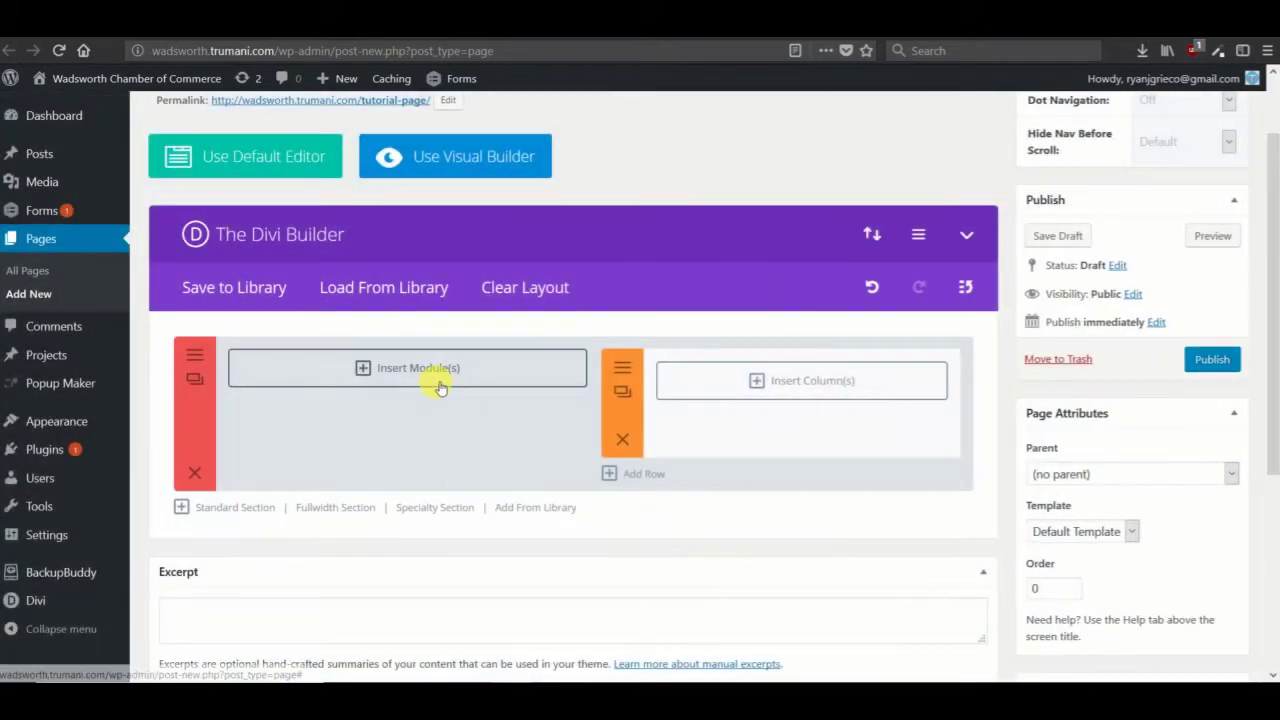
Add a Text module to the specialty section's empty module column and enter Helpful Links as its content.
{"action": "left_click", "coordinate": [440, 386]}
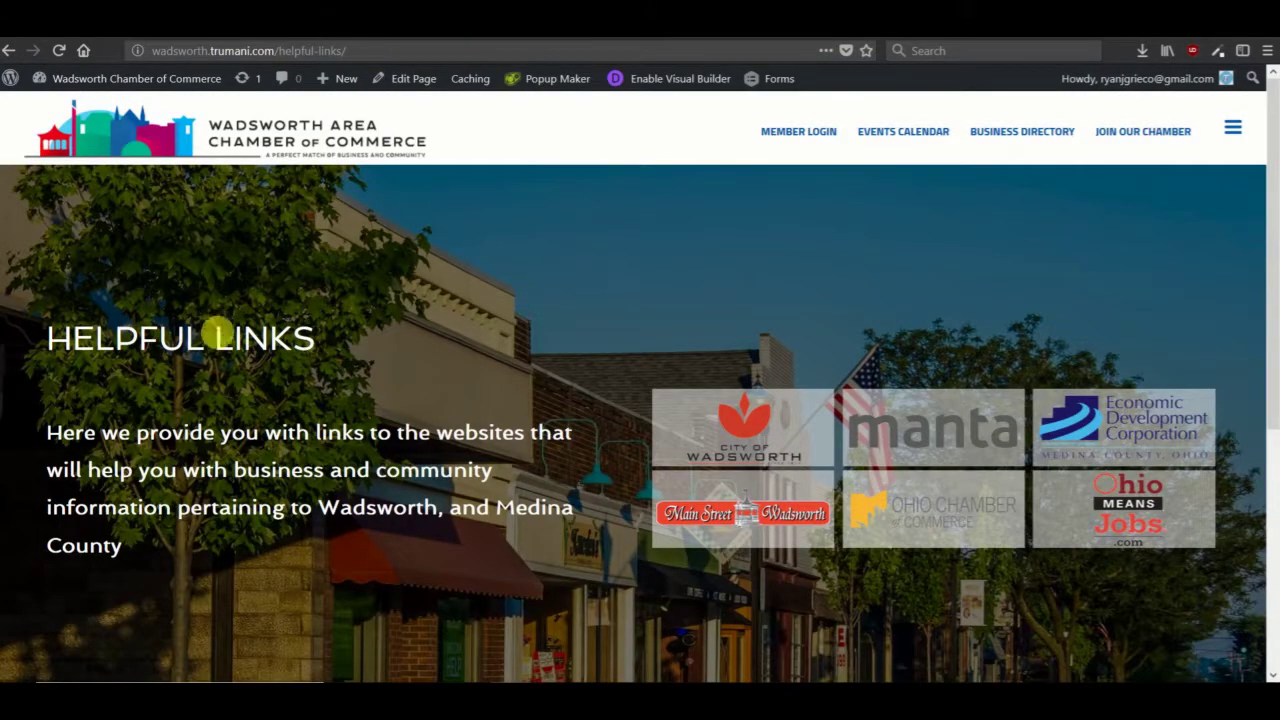
{"action": "left_click_drag", "start_coordinate": [216, 336], "coordinate": [357, 336]}
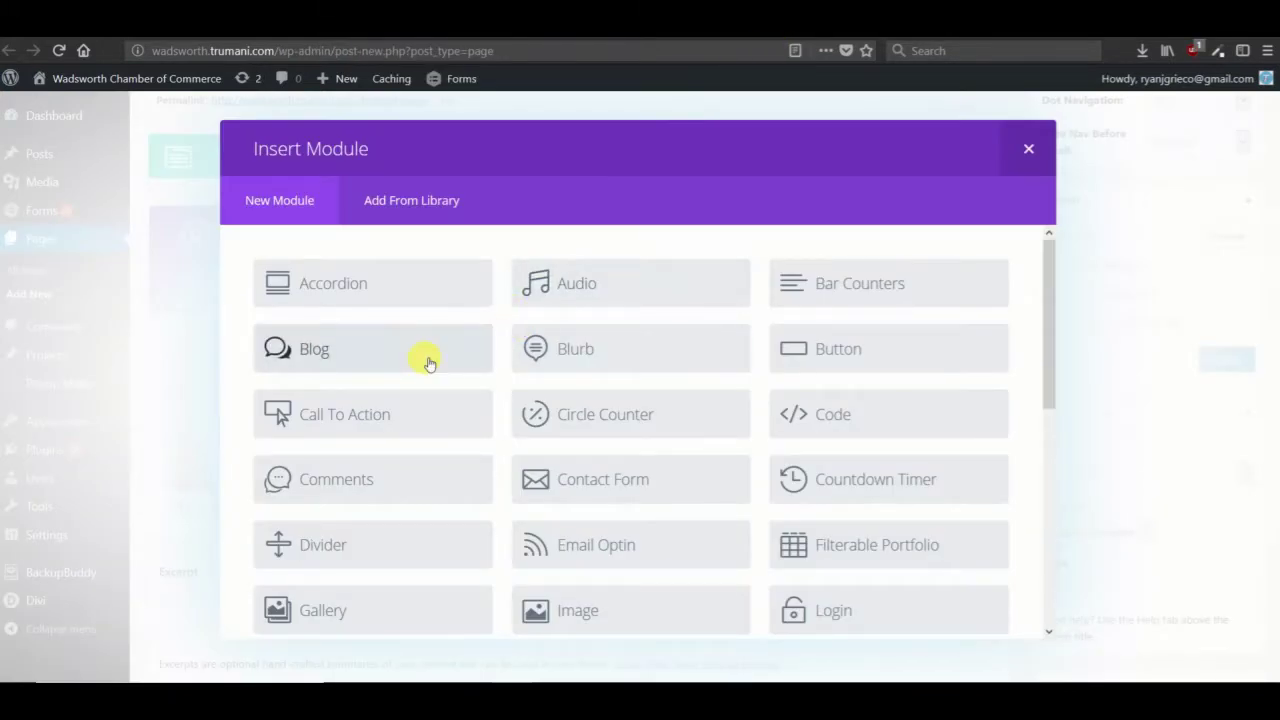
{"action": "scroll", "coordinate": [429, 406], "scroll_direction": "down", "scroll_amount": 3}
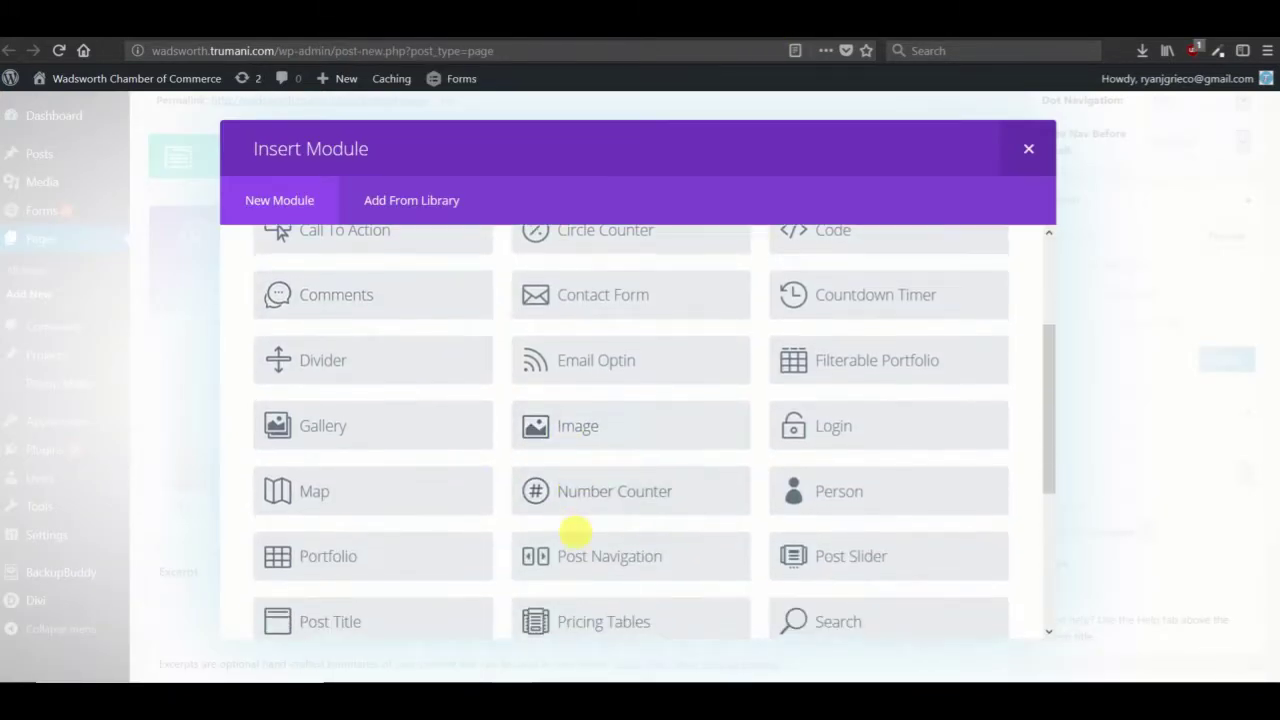
{"action": "scroll", "coordinate": [576, 532], "scroll_direction": "down", "scroll_amount": 4}
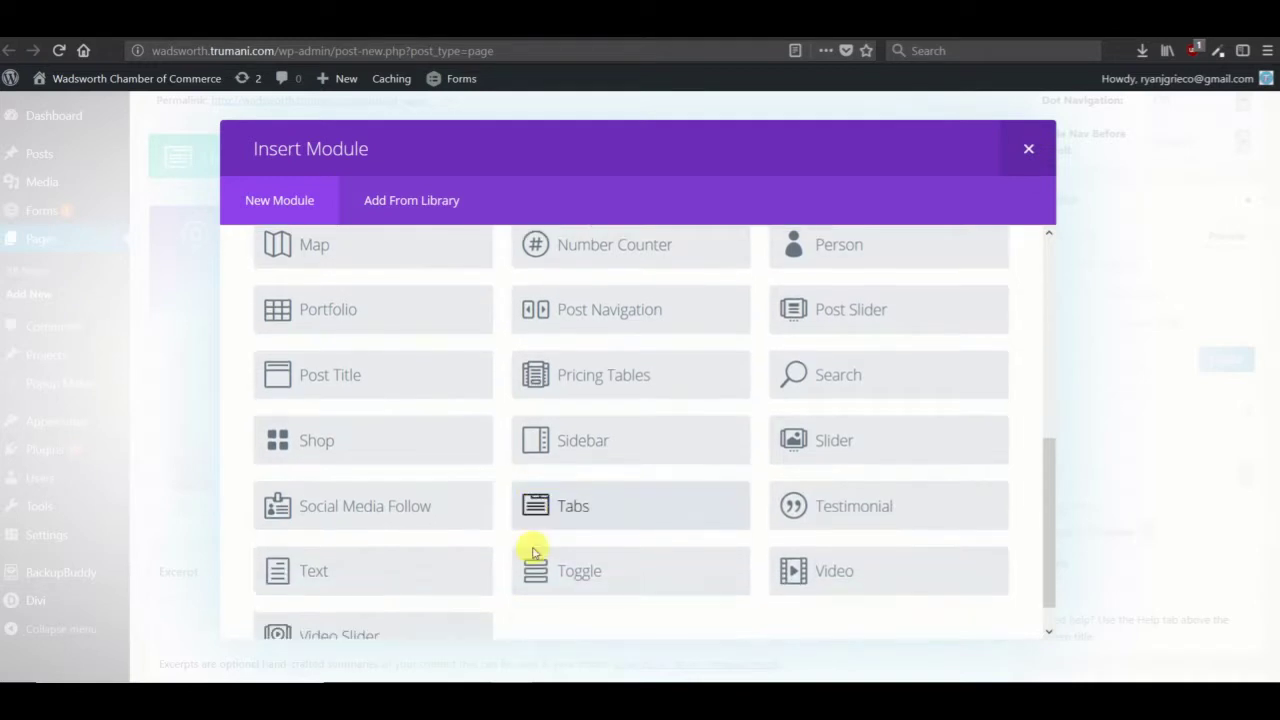
{"action": "scroll", "coordinate": [532, 552], "scroll_direction": "down", "scroll_amount": 1}
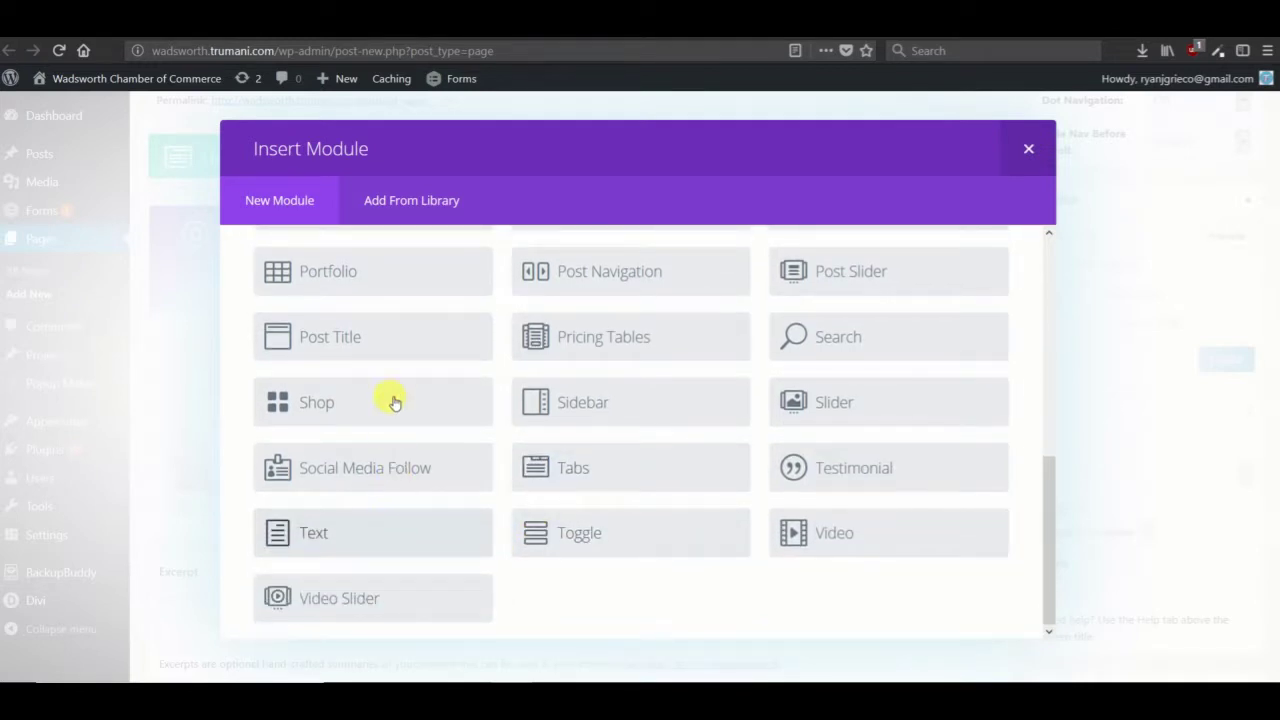
{"action": "left_click", "coordinate": [349, 527]}
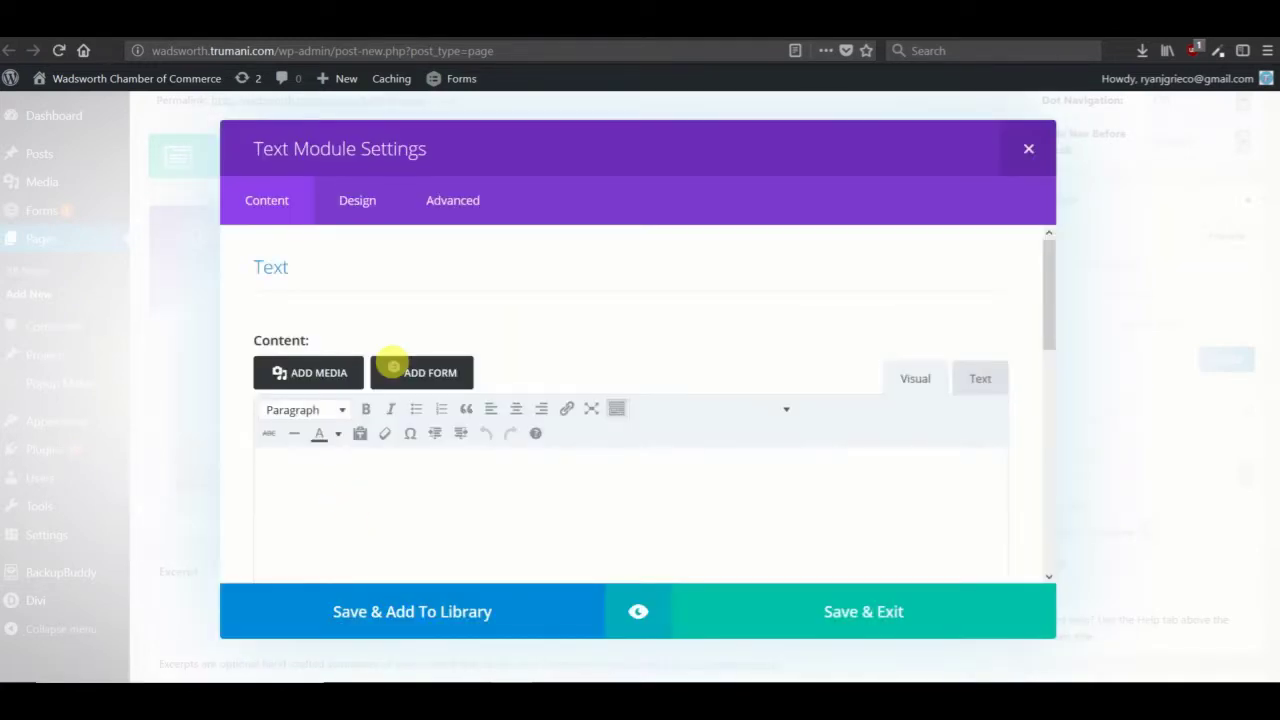
Set the Helpful Links module's text color to Light in its design settings.
{"action": "left_click", "coordinate": [360, 200]}
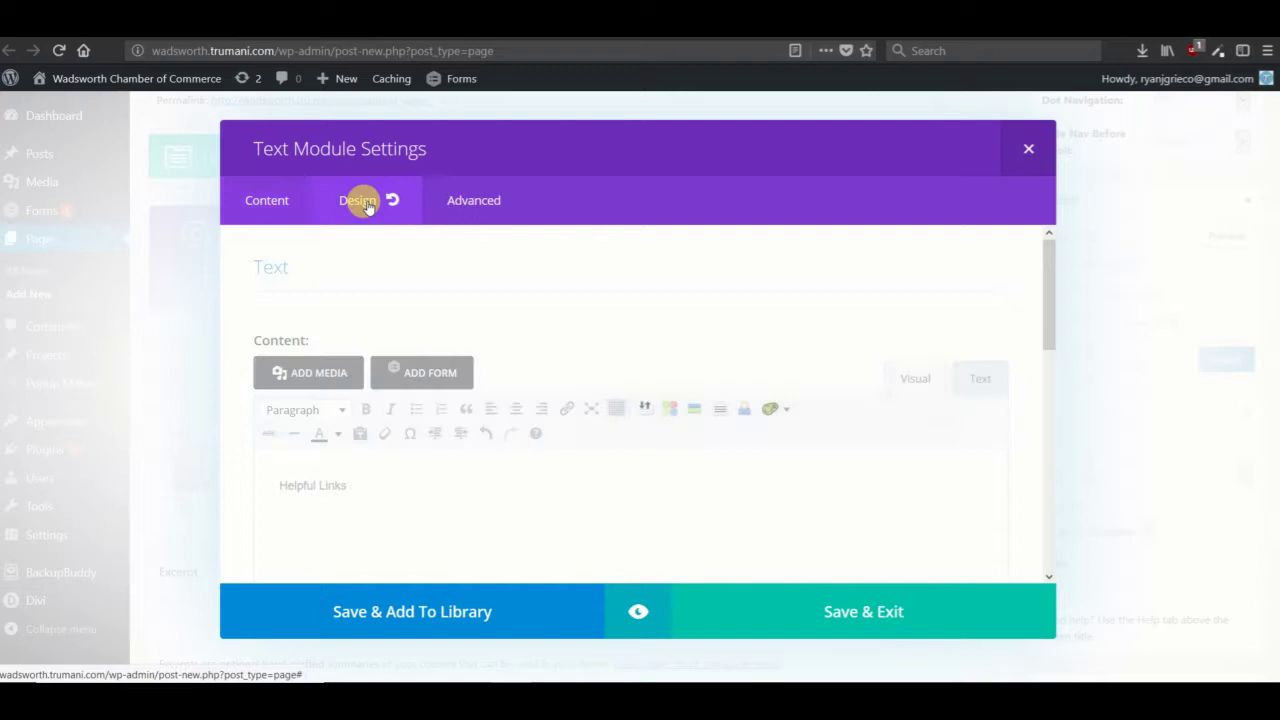
{"action": "left_click", "coordinate": [530, 396]}
{"action": "left_click", "coordinate": [540, 443]}
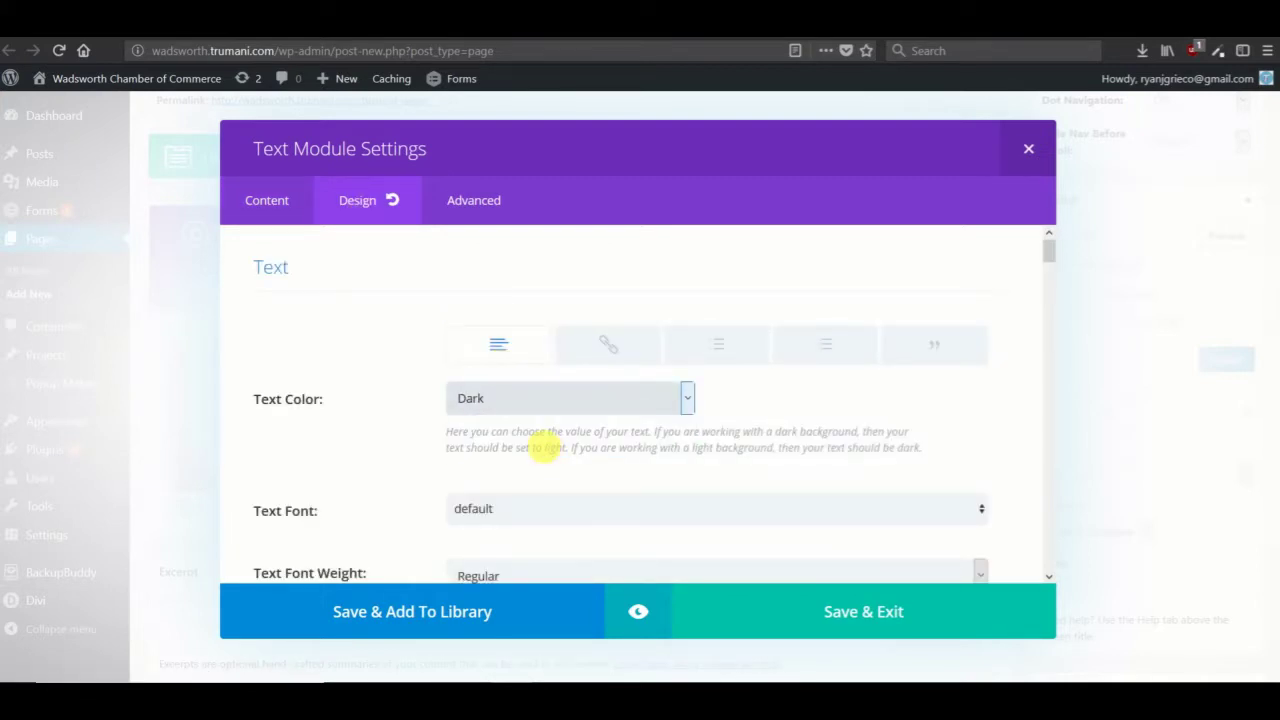
Format the Helpful Links text as uppercase with Semi Bold weight and a 40px text size.
{"action": "scroll", "coordinate": [543, 453], "scroll_direction": "down", "scroll_amount": 2}
{"action": "scroll", "coordinate": [543, 453], "scroll_direction": "down", "scroll_amount": 3}
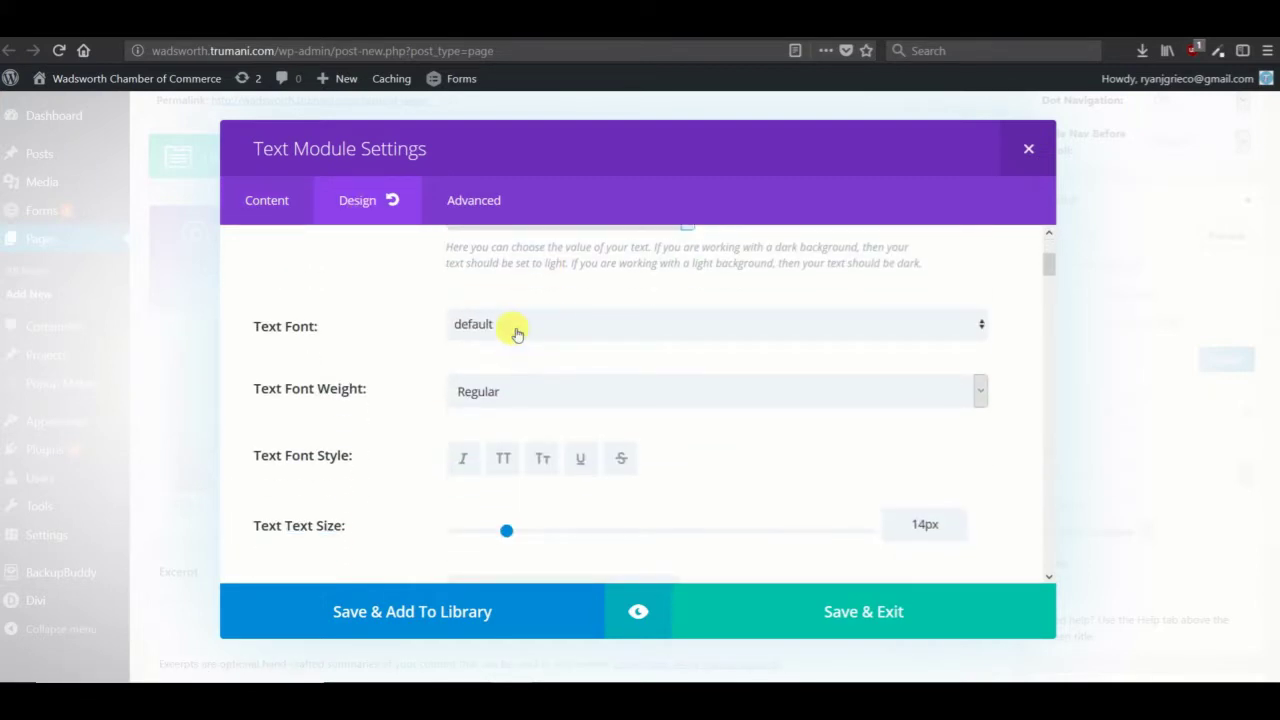
{"action": "scroll", "coordinate": [515, 367], "scroll_direction": "down", "scroll_amount": 1}
{"action": "left_click", "coordinate": [502, 368]}
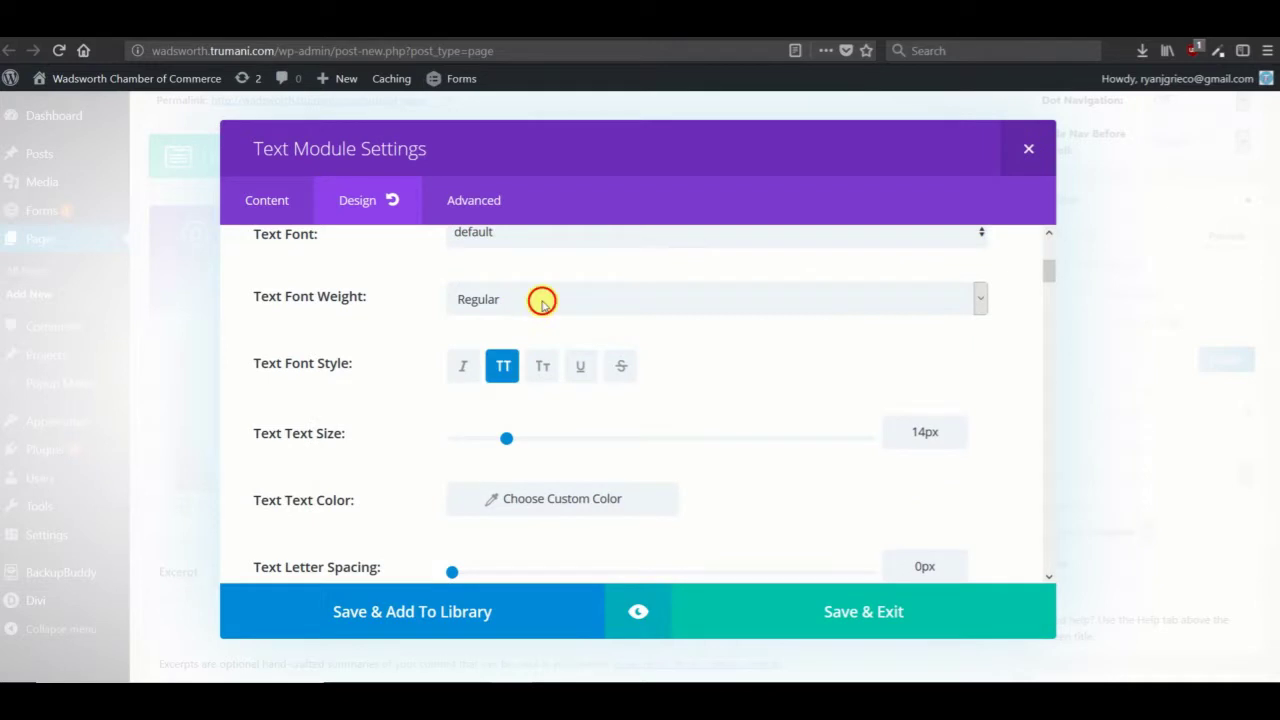
{"action": "left_click", "coordinate": [541, 300]}
{"action": "left_click", "coordinate": [535, 368]}
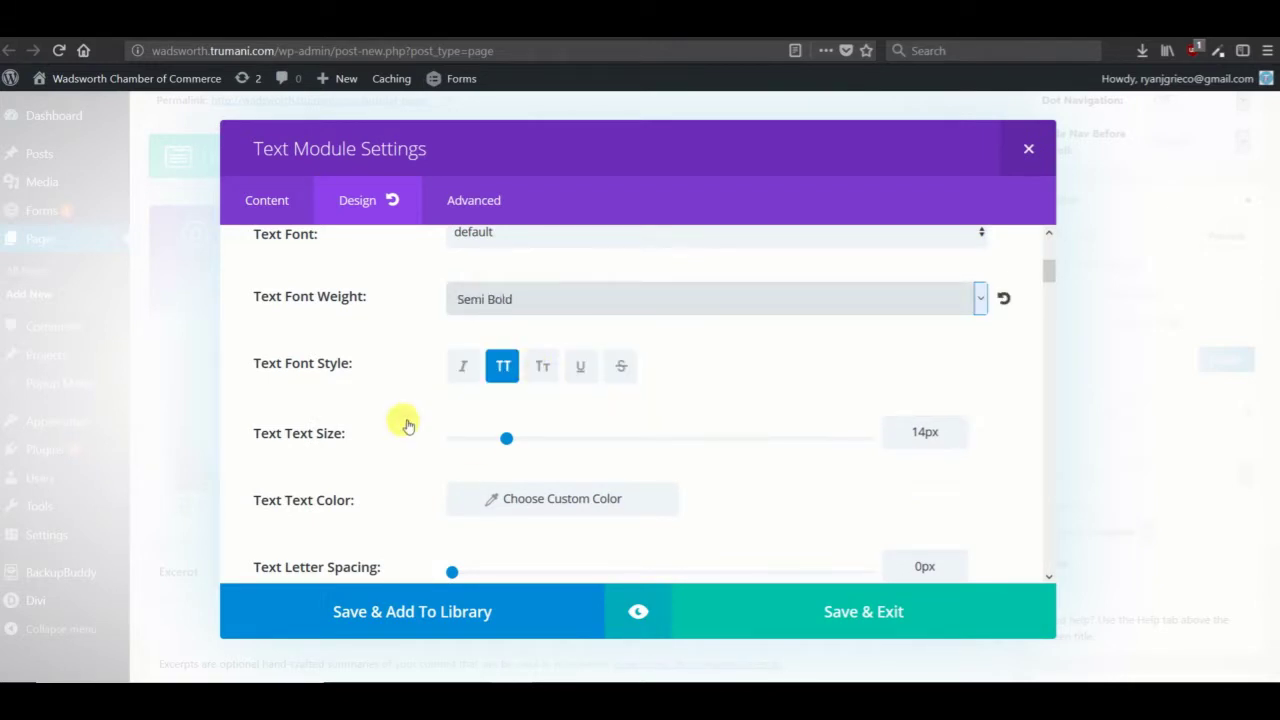
{"action": "scroll", "coordinate": [437, 371], "scroll_direction": "down", "scroll_amount": 1}
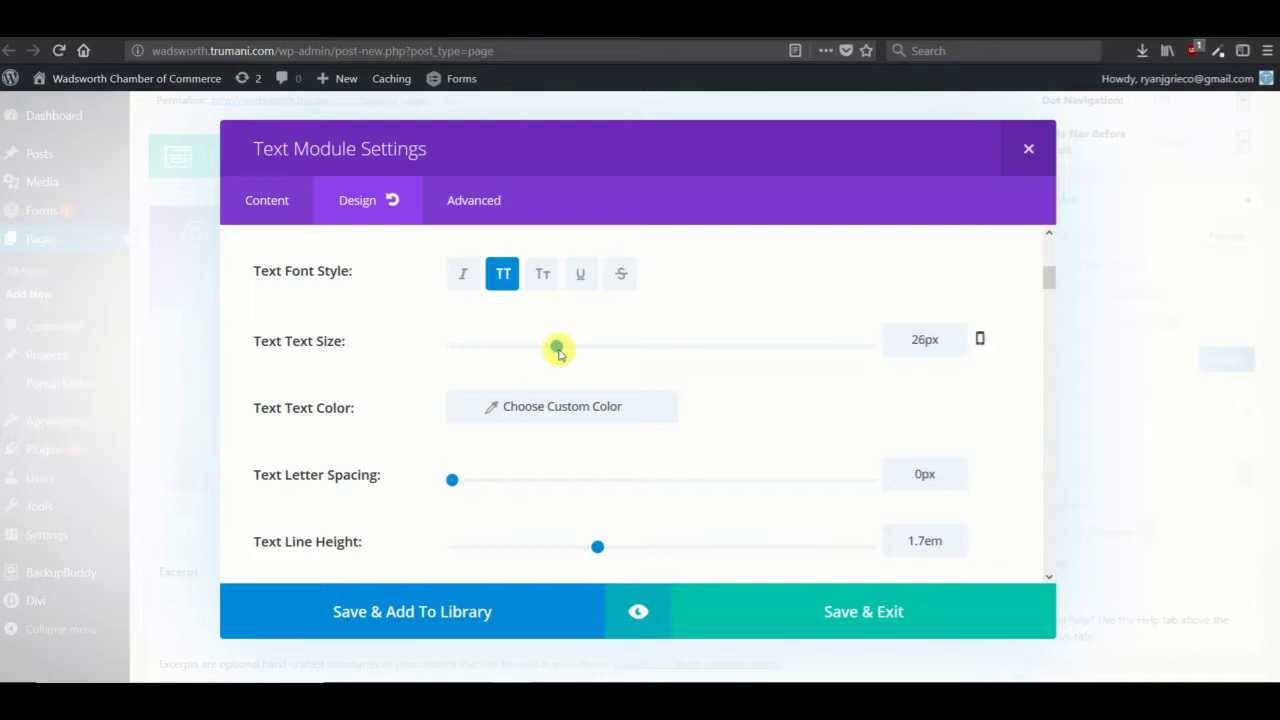
{"action": "left_click", "coordinate": [616, 352]}
Find the module's spacing settings and bring up the Notepad notes beside them to read the text margin values.
{"action": "scroll", "coordinate": [940, 415], "scroll_direction": "down", "scroll_amount": 2}
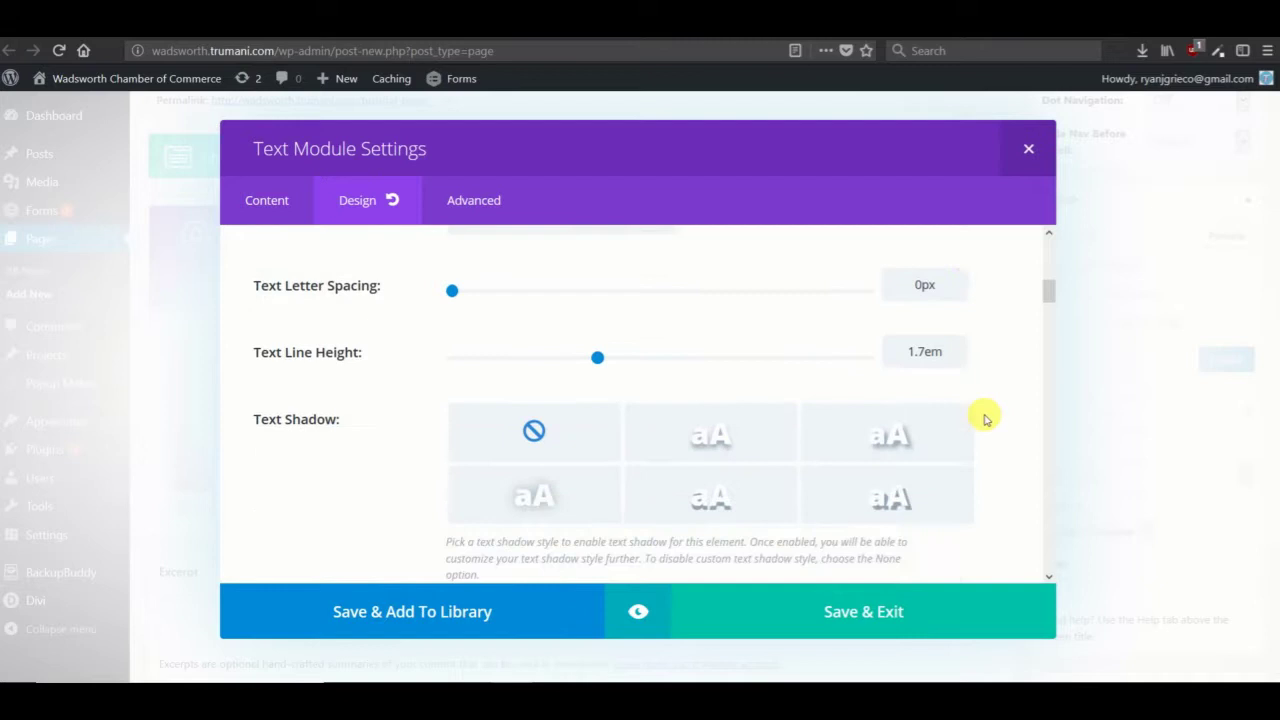
{"action": "scroll", "coordinate": [985, 418], "scroll_direction": "down", "scroll_amount": 3}
{"action": "scroll", "coordinate": [665, 410], "scroll_direction": "down", "scroll_amount": 2}
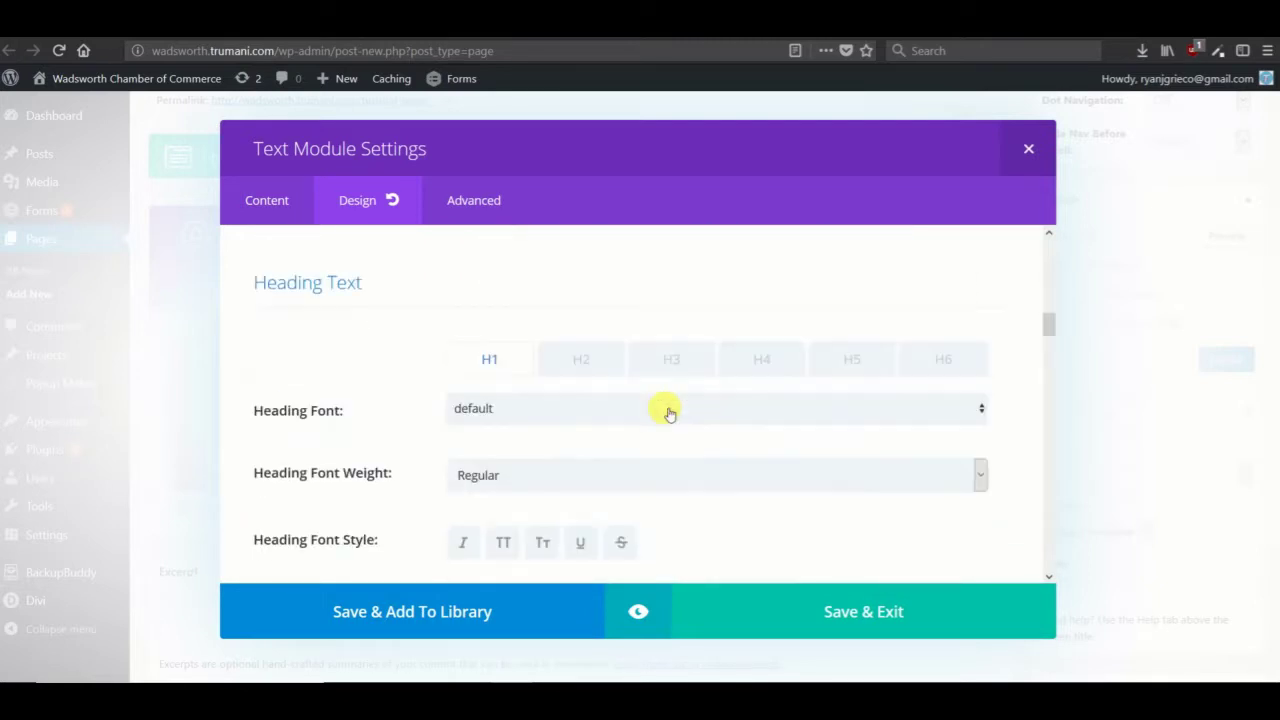
{"action": "scroll", "coordinate": [668, 410], "scroll_direction": "down", "scroll_amount": 9}
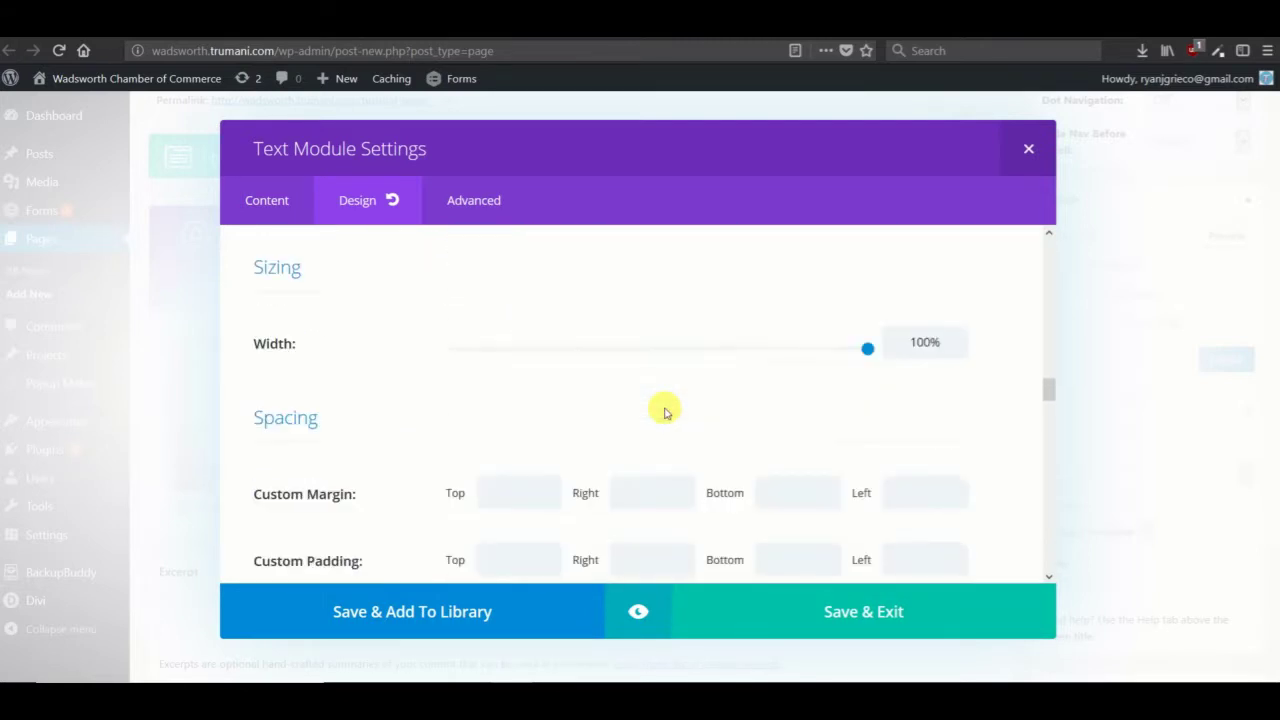
{"action": "scroll", "coordinate": [665, 410], "scroll_direction": "down", "scroll_amount": 2}
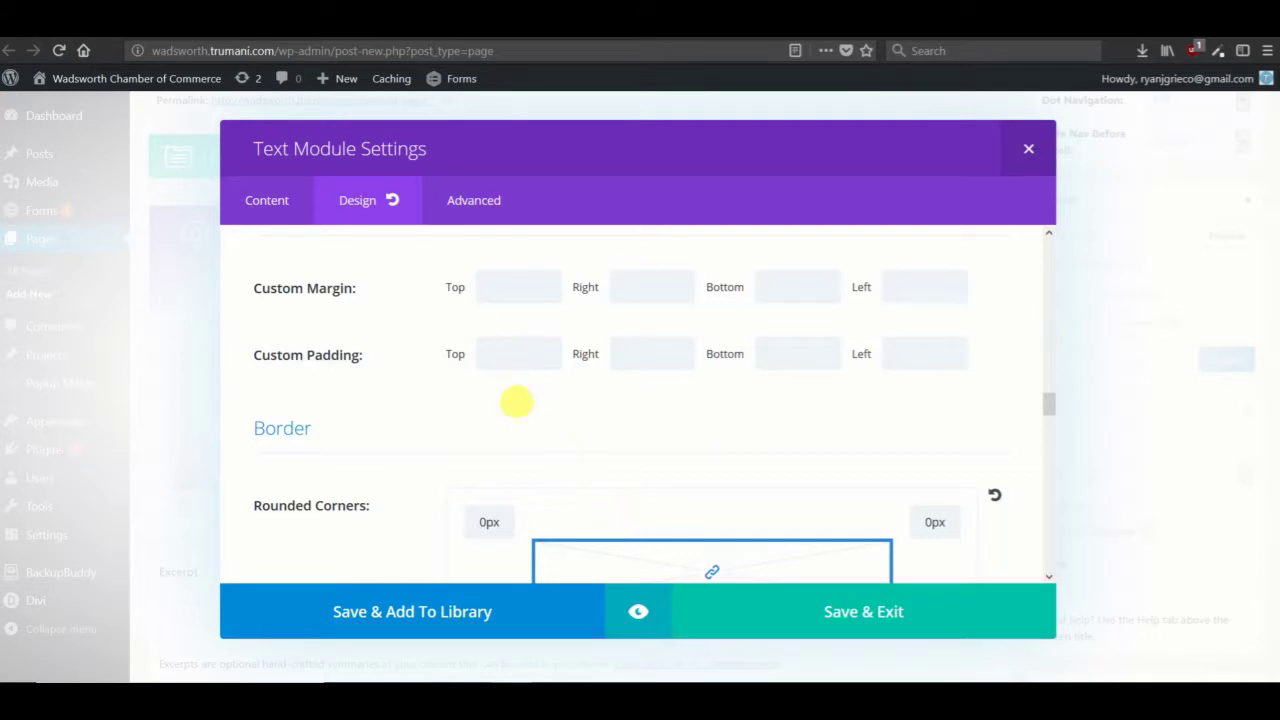
{"action": "scroll", "coordinate": [460, 318], "scroll_direction": "up", "scroll_amount": 1}
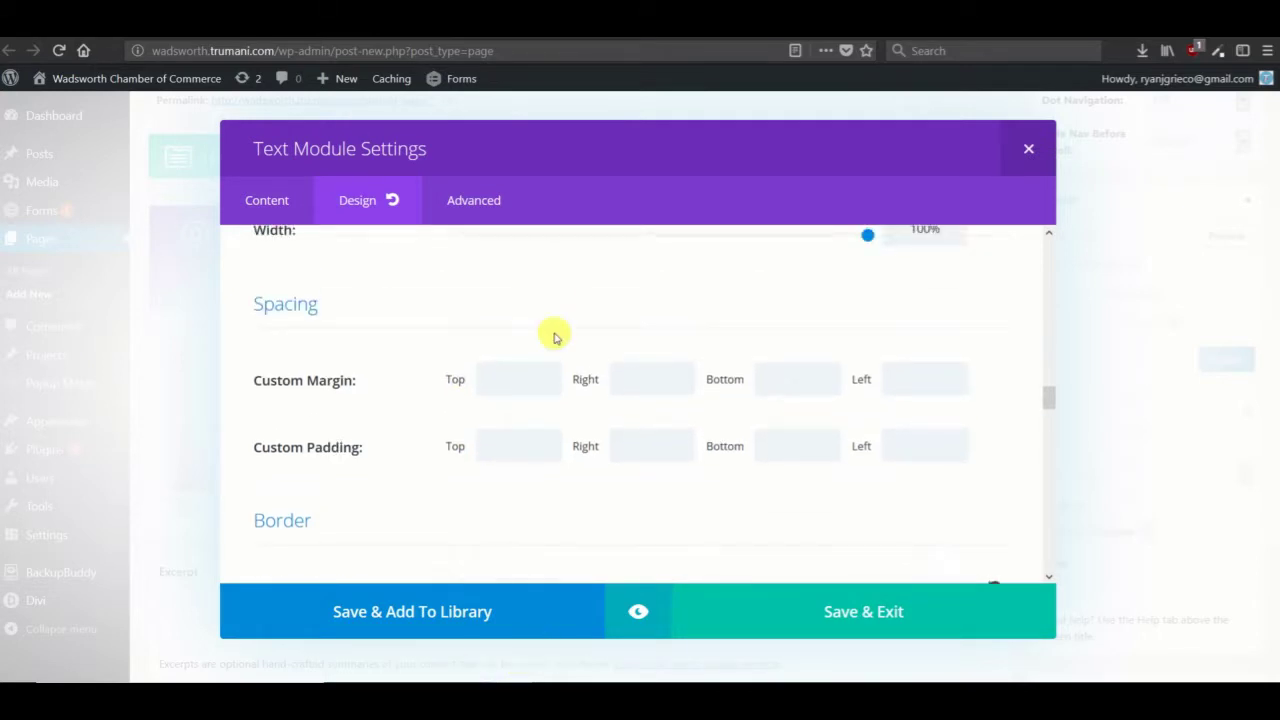
{"action": "mouse_move", "coordinate": [652, 672]}
{"action": "left_click", "coordinate": [677, 634]}
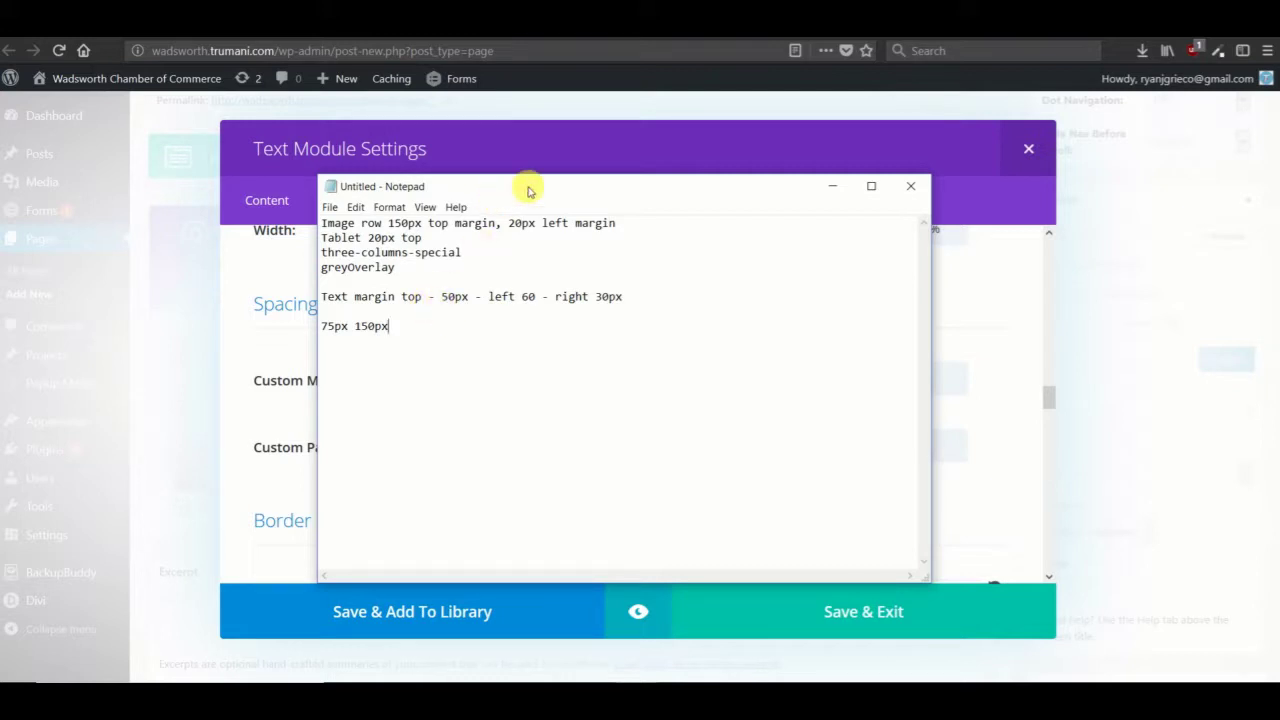
{"action": "left_click_drag", "start_coordinate": [533, 190], "coordinate": [870, 228]}
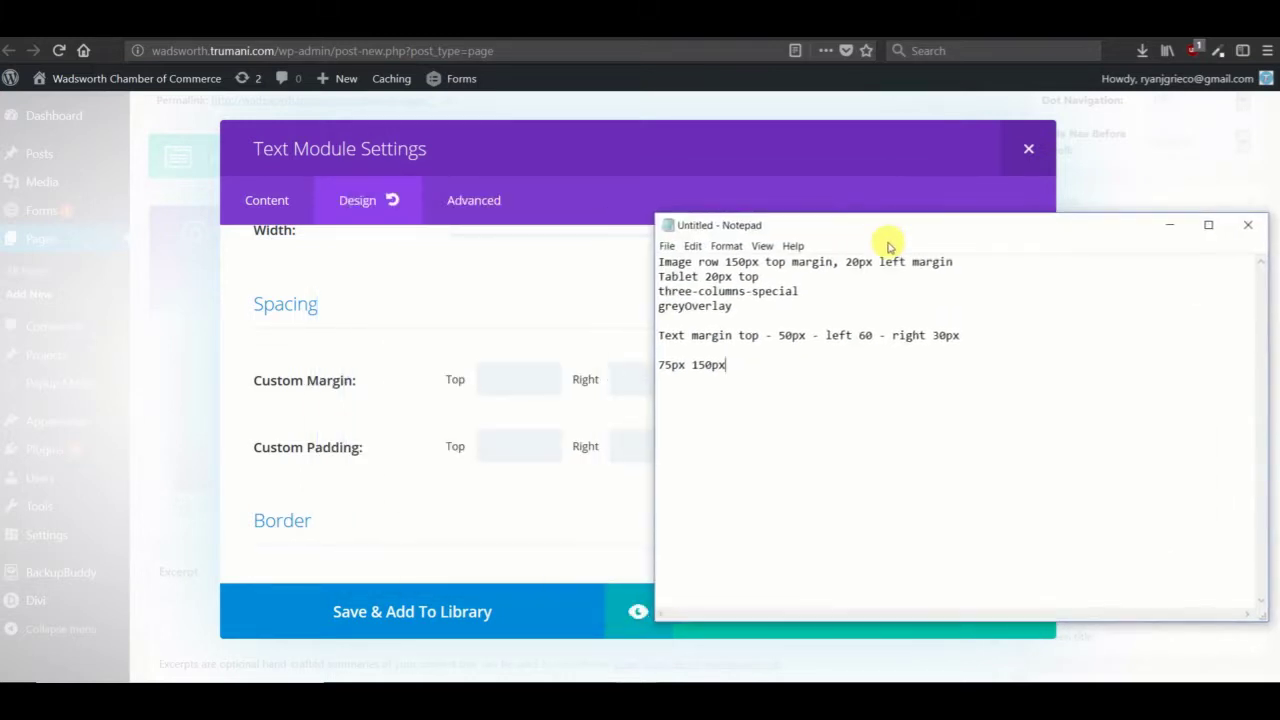
Set the text module's desktop custom margin to 50 top, 30 right and 60 left.
{"action": "left_click", "coordinate": [516, 390]}
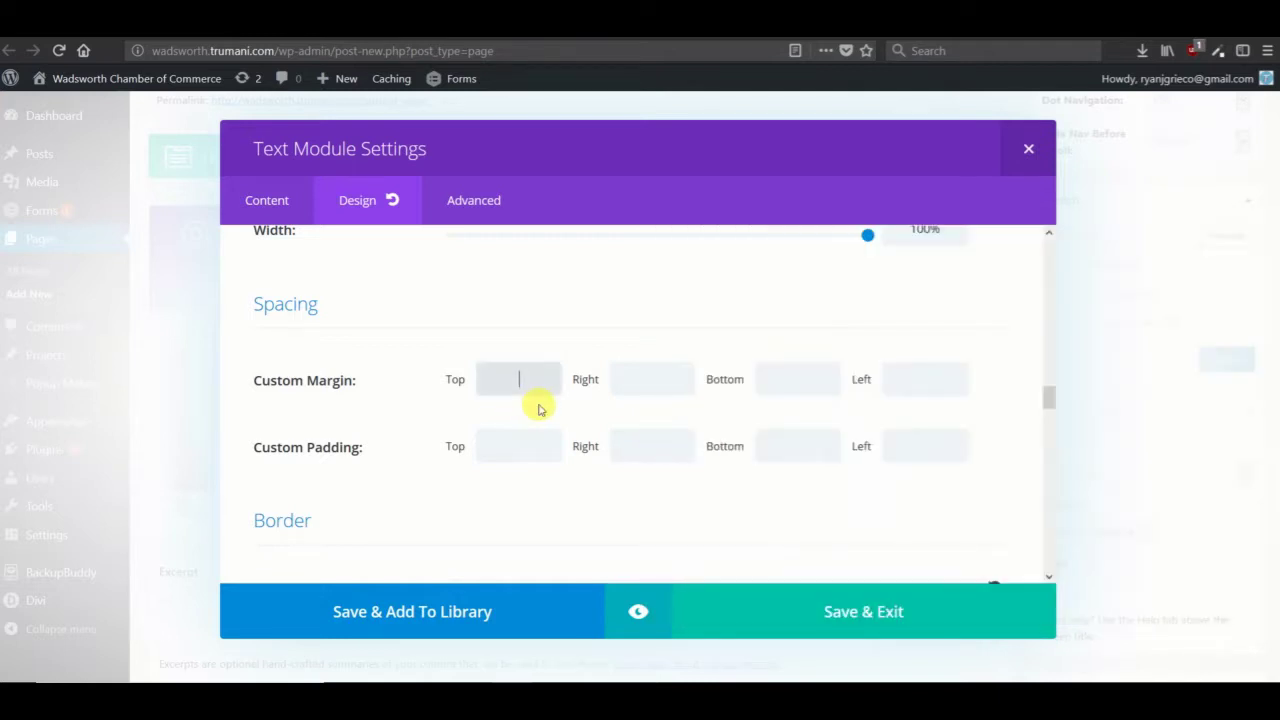
{"action": "type", "text": "50"}
{"action": "key", "text": "Tab"}
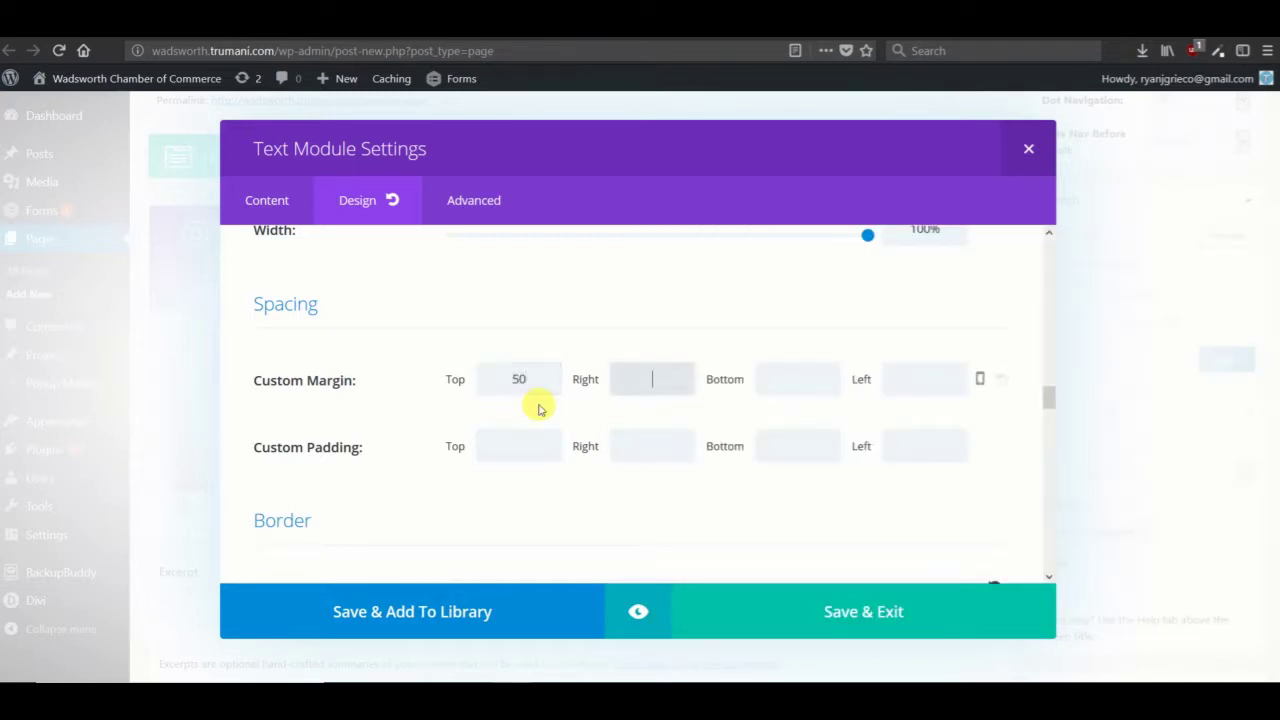
{"action": "type", "text": "30"}
{"action": "key", "text": "Tab"}
{"action": "key", "text": "Tab"}
{"action": "type", "text": "60"}
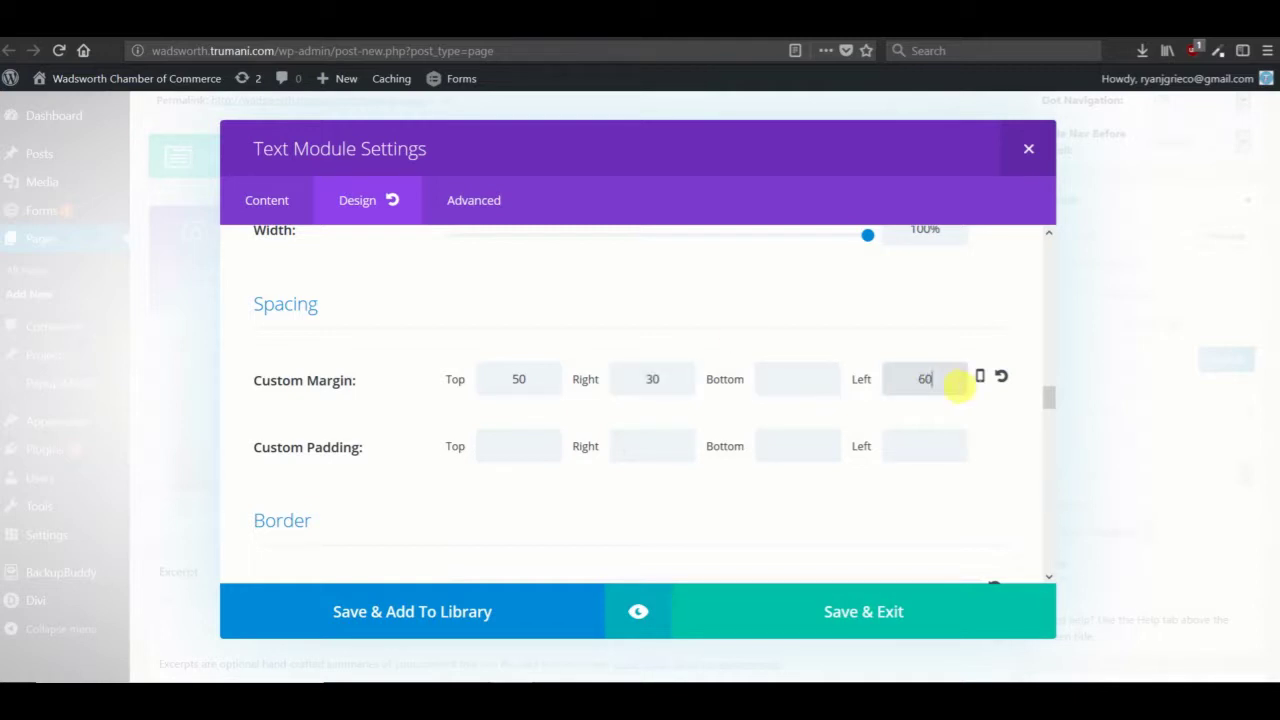
Enable responsive margins and set the smartphone custom margin to 10px left and 10 right.
{"action": "left_click", "coordinate": [980, 380]}
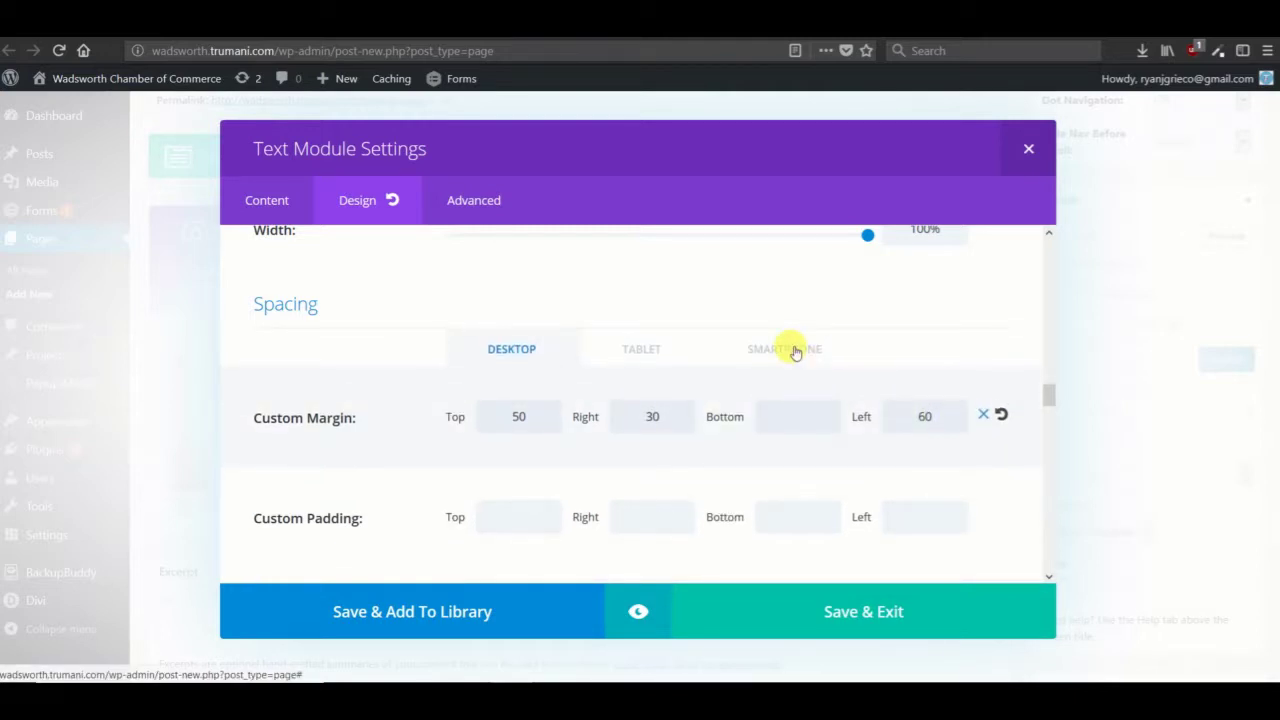
{"action": "left_click", "coordinate": [791, 351]}
{"action": "left_click", "coordinate": [925, 417]}
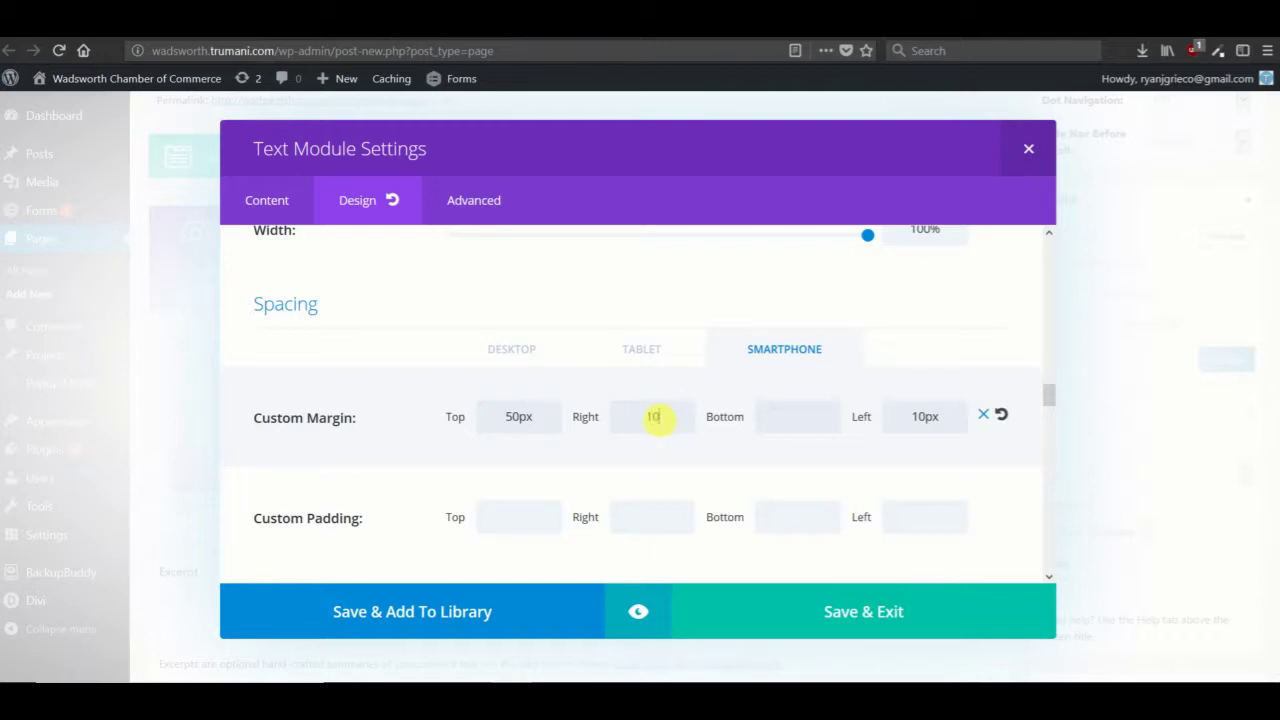
Set the tablet custom margin's right value to 10 and save the text module settings.
{"action": "left_click", "coordinate": [652, 366]}
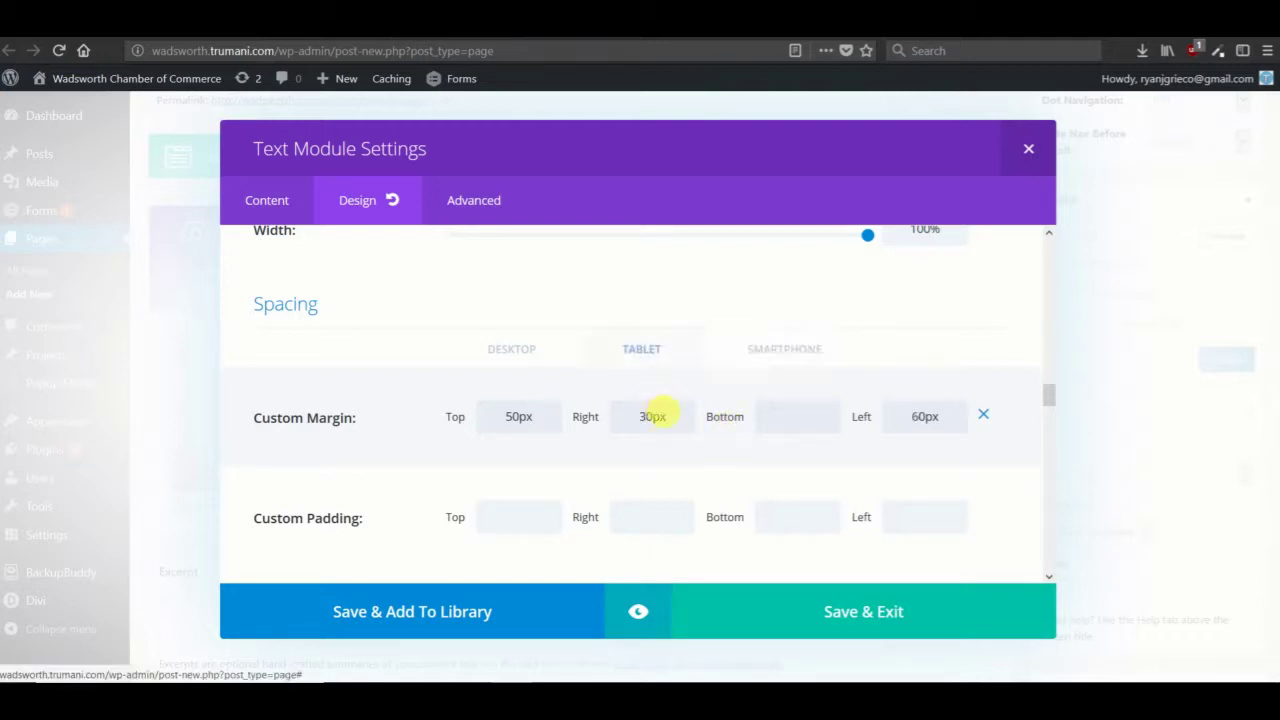
{"action": "left_click", "coordinate": [654, 418]}
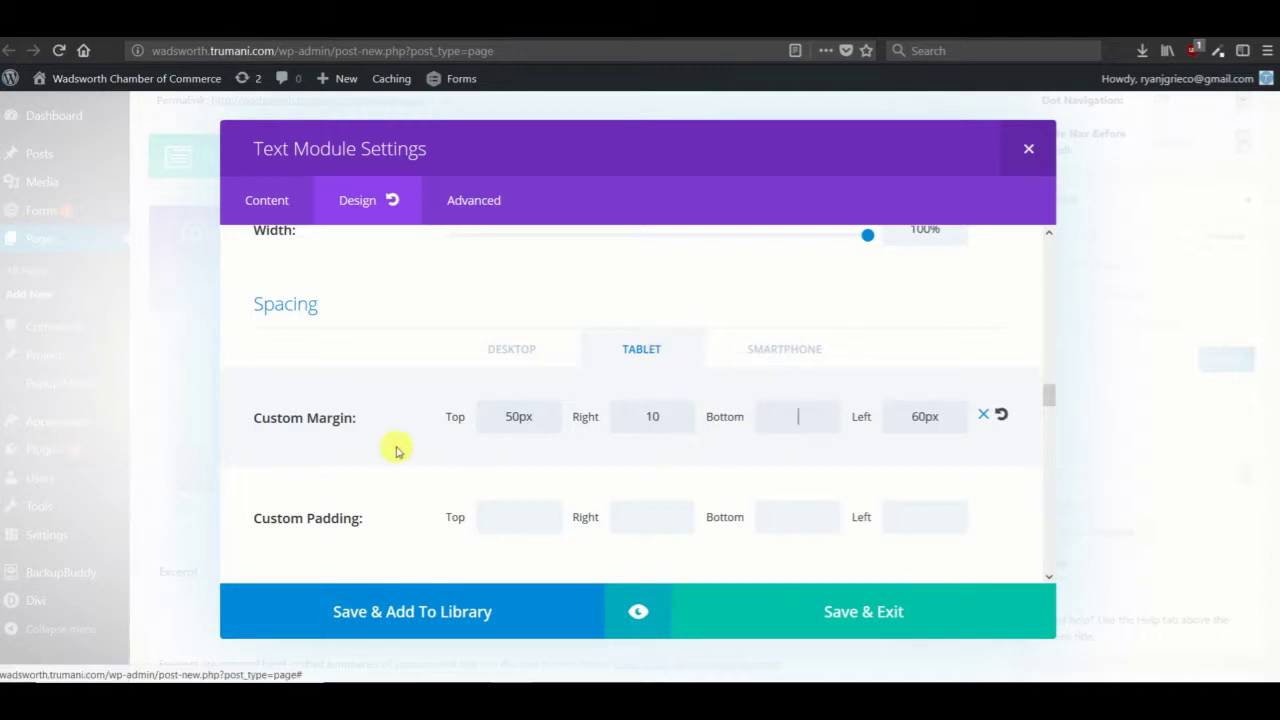
{"action": "left_click", "coordinate": [771, 609]}
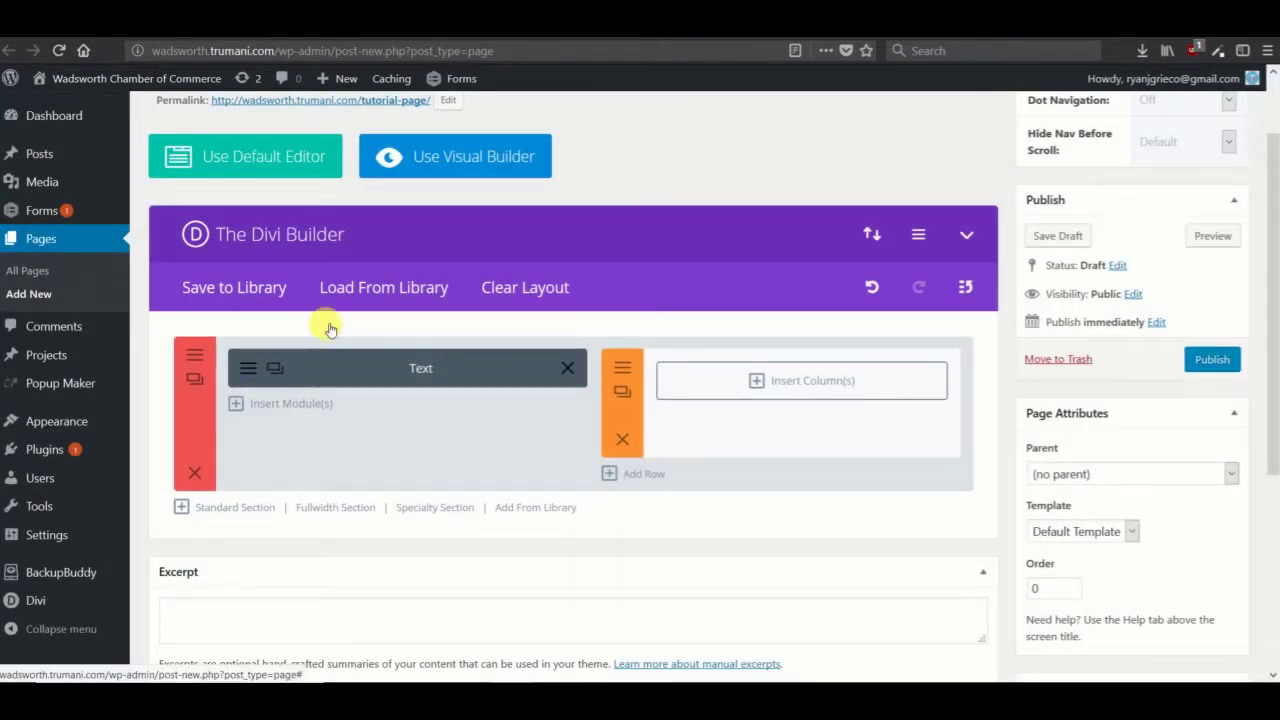
Duplicate the Text module and replace the copy's content with "This is our subheading text.".
{"action": "left_click", "coordinate": [263, 366]}
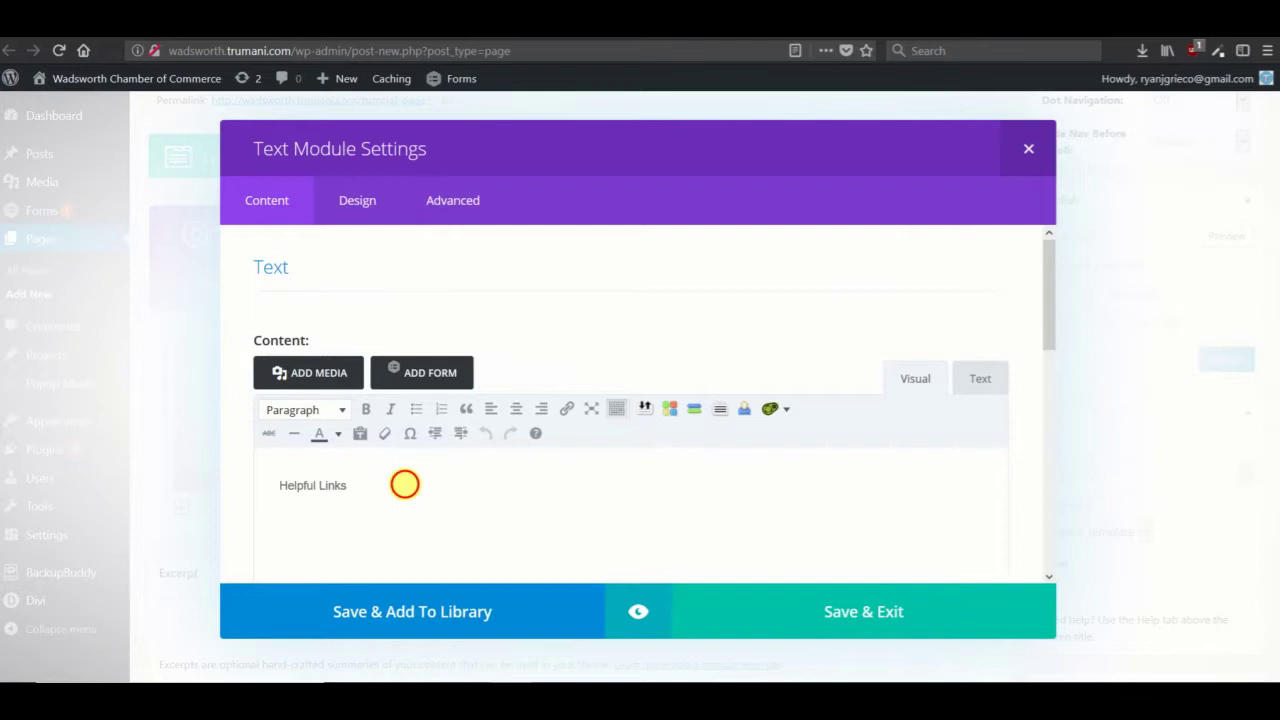
{"action": "triple_click", "coordinate": [404, 487]}
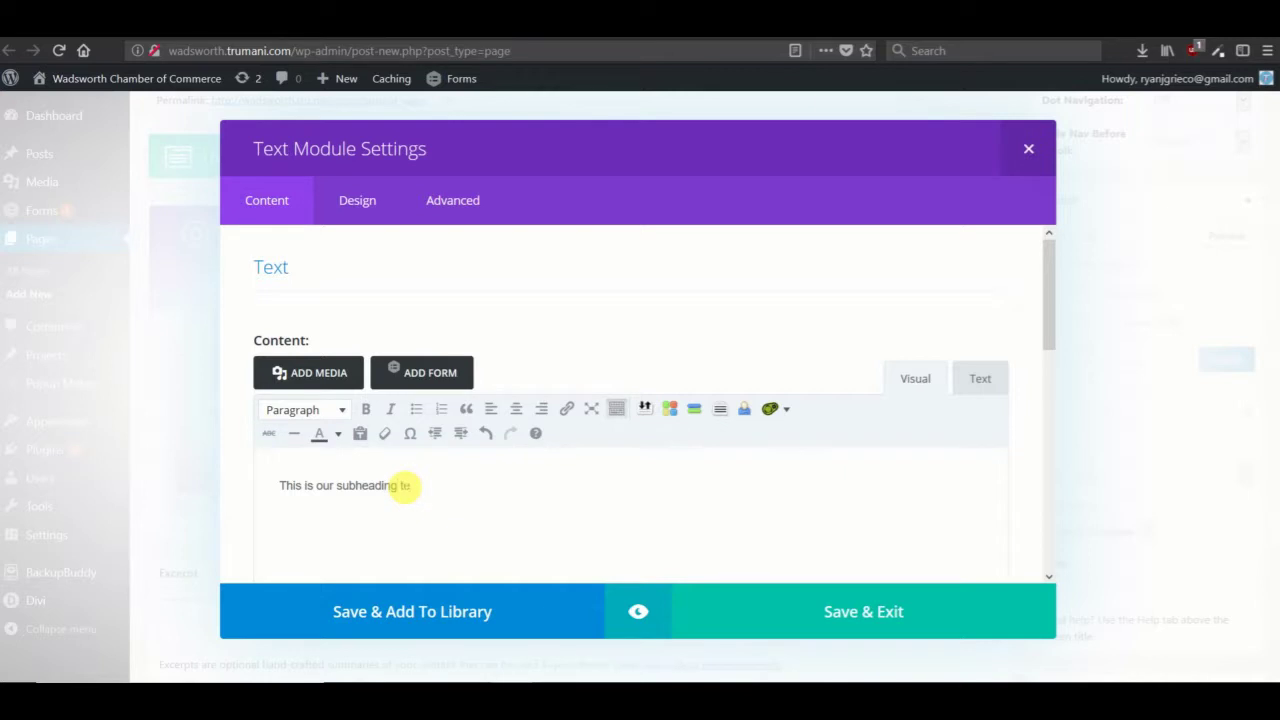
Turn off uppercase for the subheading text, set its size to 25px and save the module settings.
{"action": "left_click", "coordinate": [345, 200]}
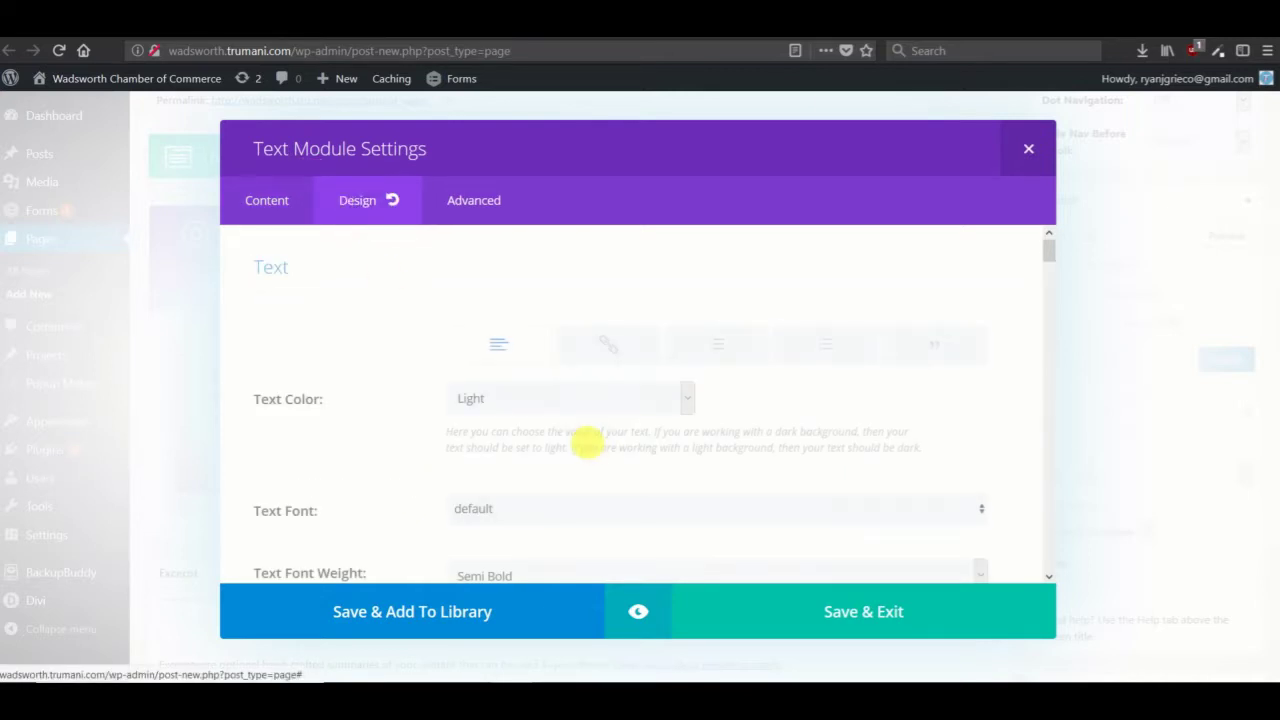
{"action": "scroll", "coordinate": [575, 440], "scroll_direction": "down", "scroll_amount": 3}
{"action": "left_click", "coordinate": [505, 456]}
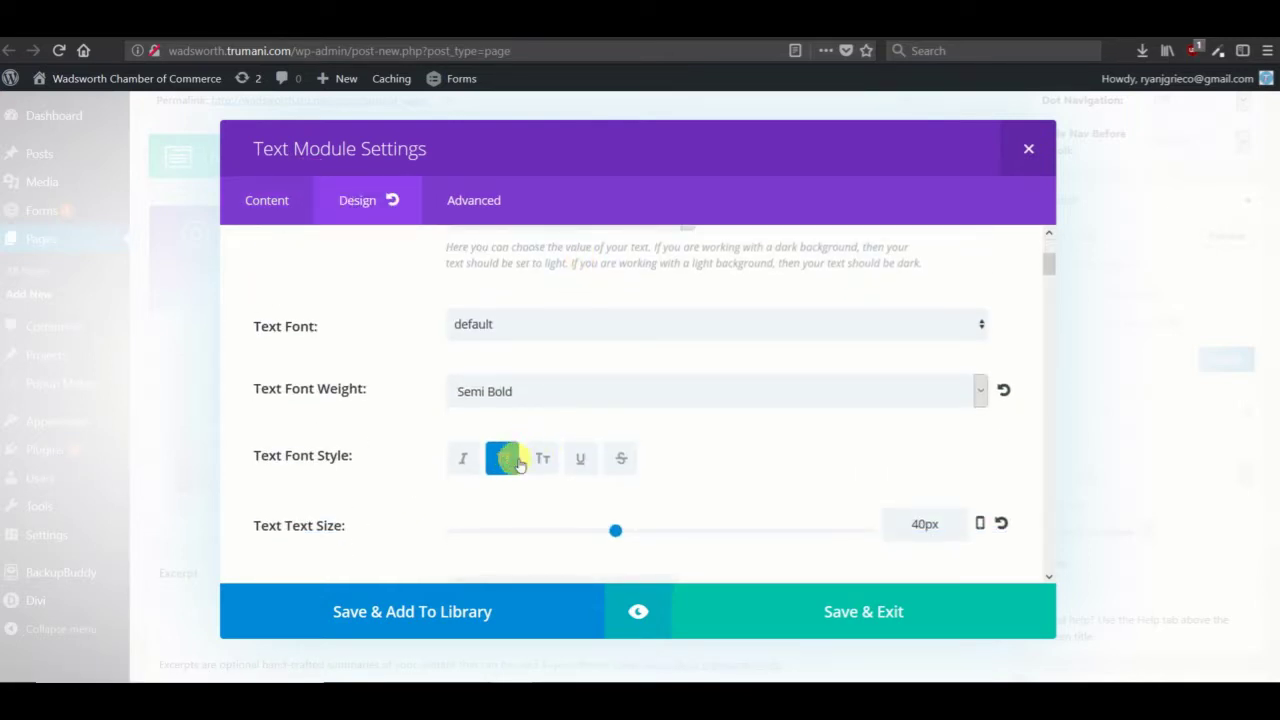
{"action": "scroll", "coordinate": [655, 456], "scroll_direction": "down", "scroll_amount": 2}
{"action": "left_click", "coordinate": [615, 440]}
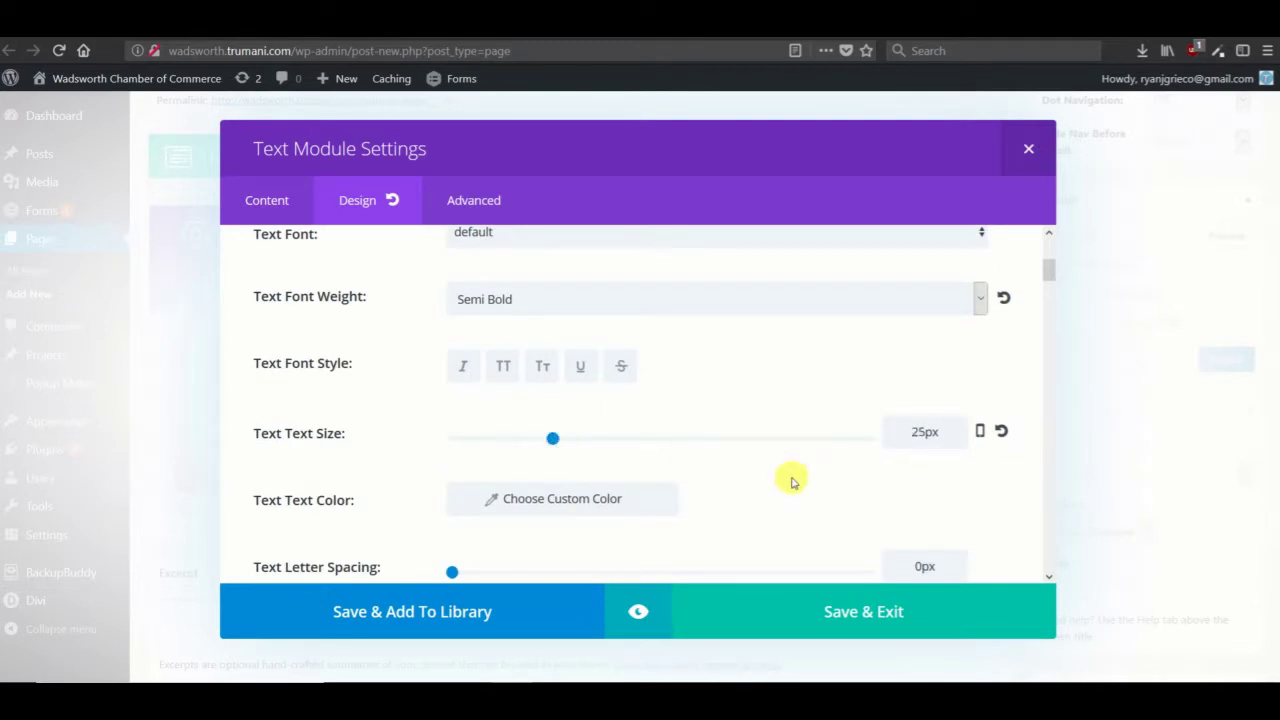
{"action": "scroll", "coordinate": [791, 480], "scroll_direction": "down", "scroll_amount": 3}
{"action": "left_click", "coordinate": [771, 617]}
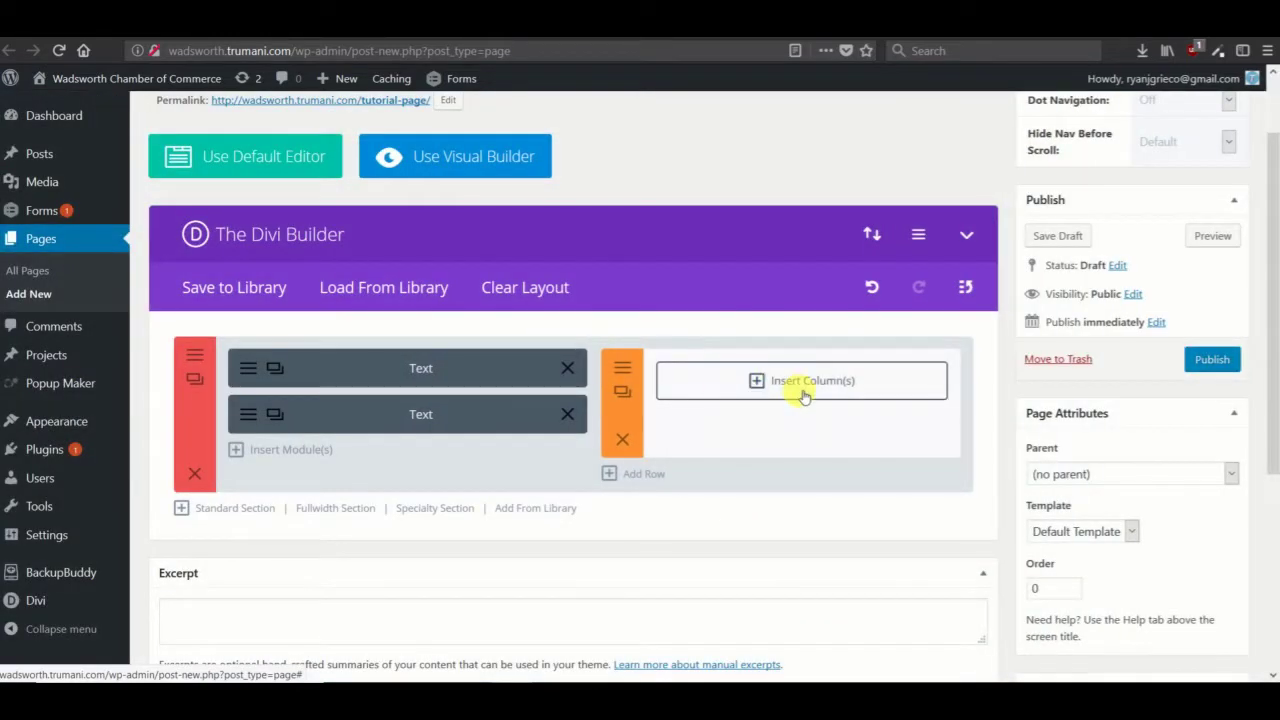
Publish the page and inspect the heading on the live Tutorial Page.
{"action": "left_click", "coordinate": [1212, 359]}
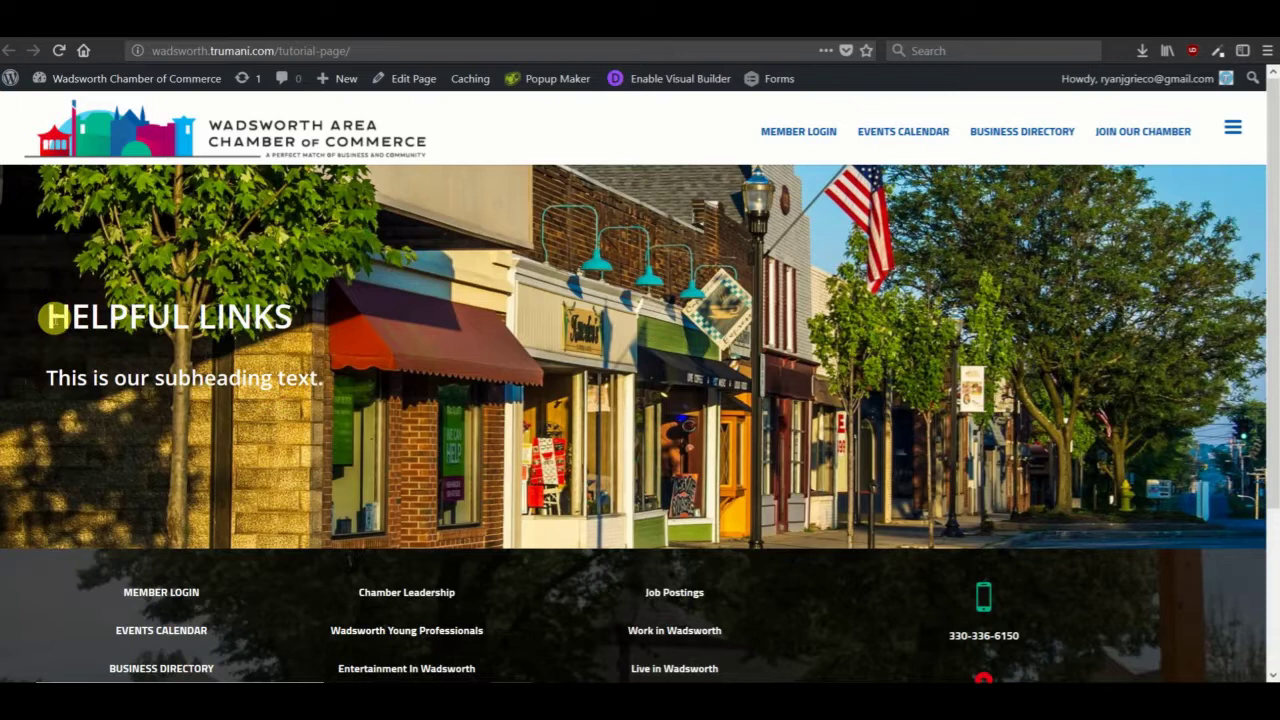
{"action": "left_click_drag", "start_coordinate": [47, 316], "coordinate": [298, 318]}
{"action": "left_click", "coordinate": [337, 303]}
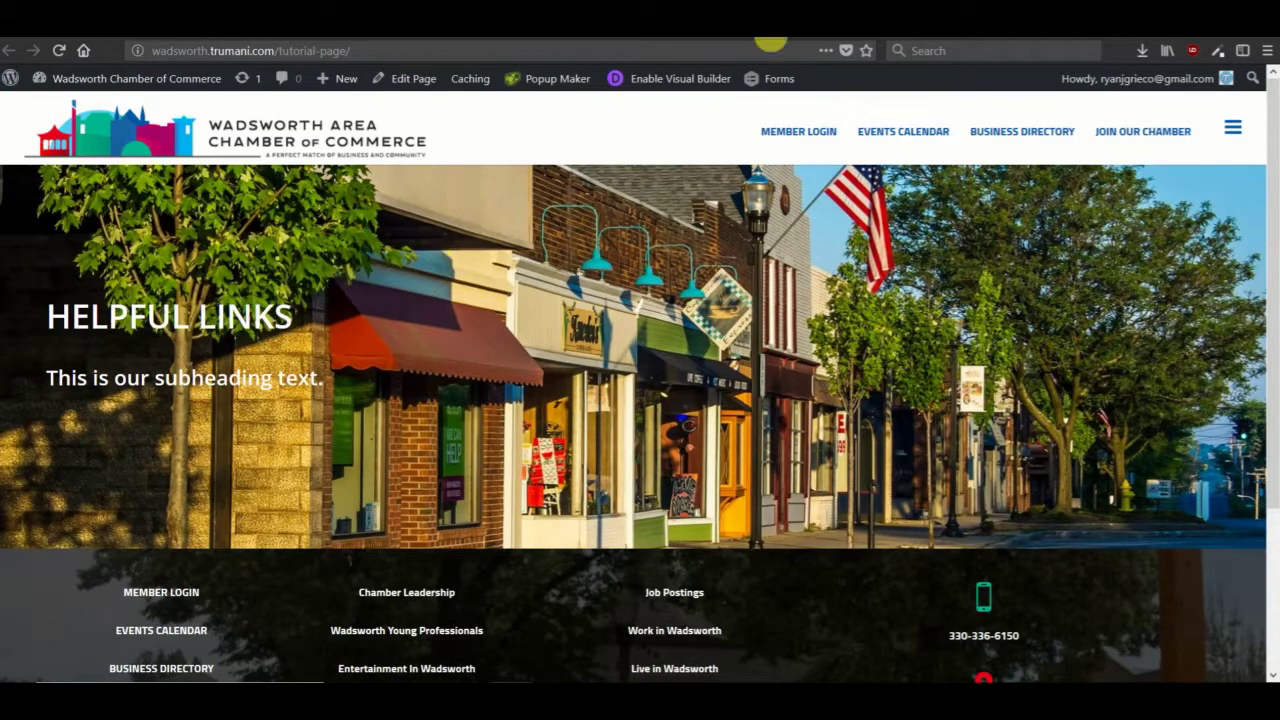
Copy the greyOverlay class name from the Background Overlays rule in the Divi theme options' custom CSS and review the rule's background-color opacity.
{"action": "left_click", "coordinate": [790, 28]}
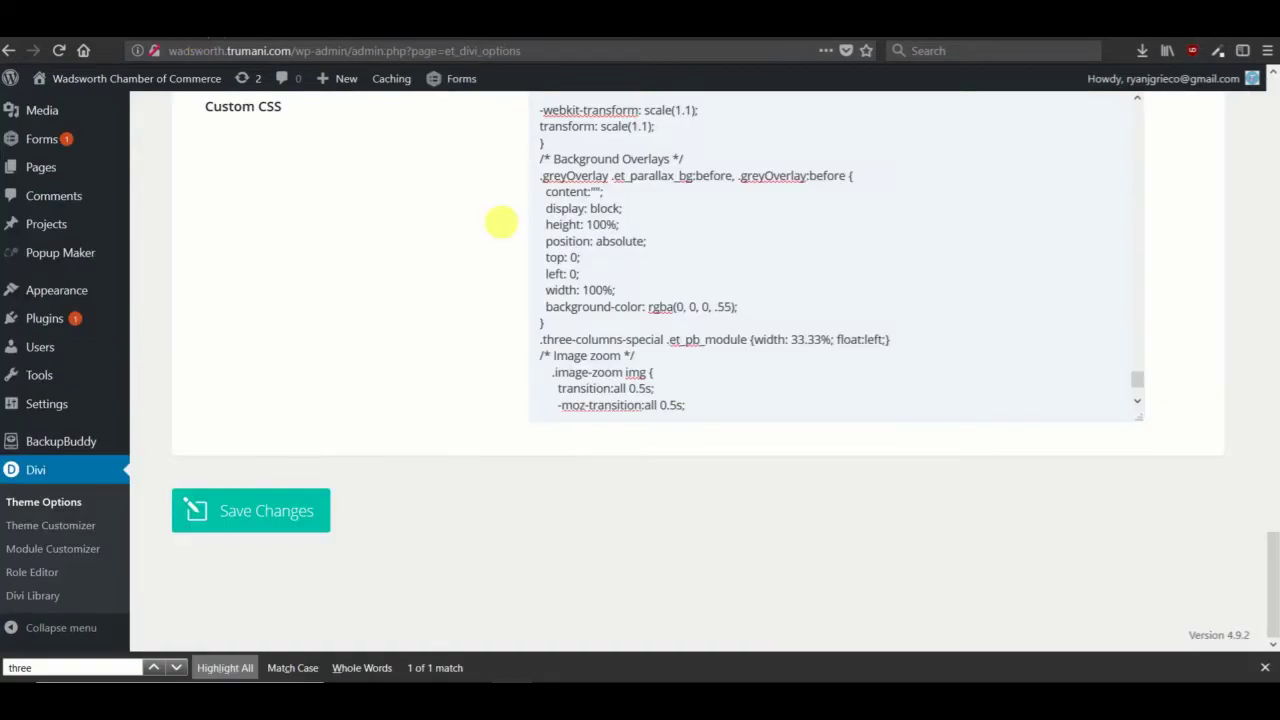
{"action": "scroll", "coordinate": [637, 298], "scroll_direction": "up", "scroll_amount": 2}
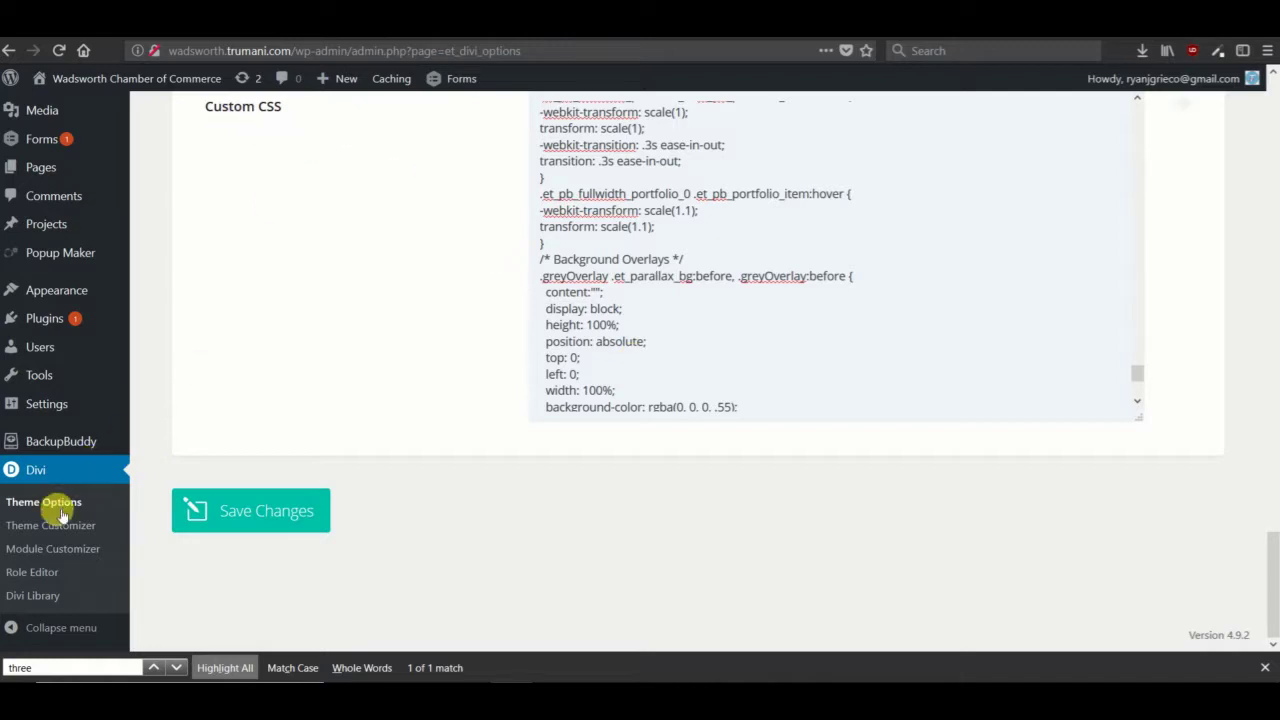
{"action": "left_click_drag", "start_coordinate": [540, 259], "coordinate": [748, 406]}
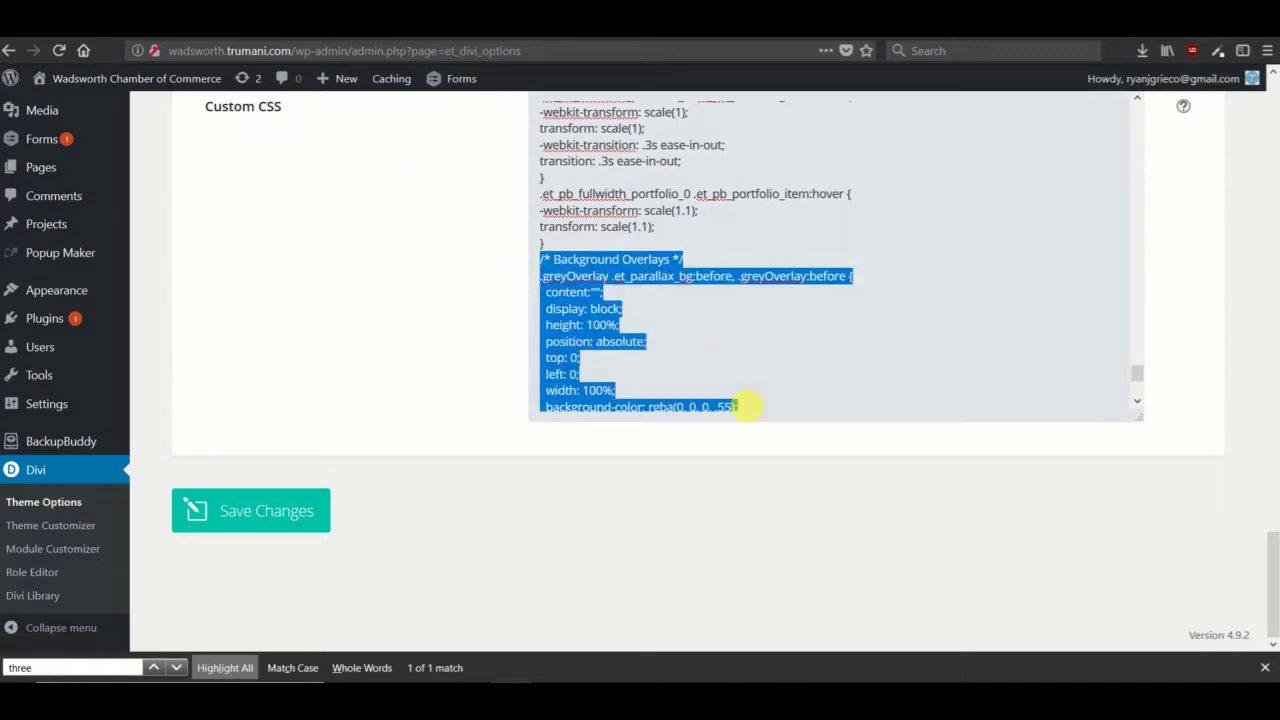
{"action": "scroll", "coordinate": [706, 318], "scroll_direction": "down", "scroll_amount": 2}
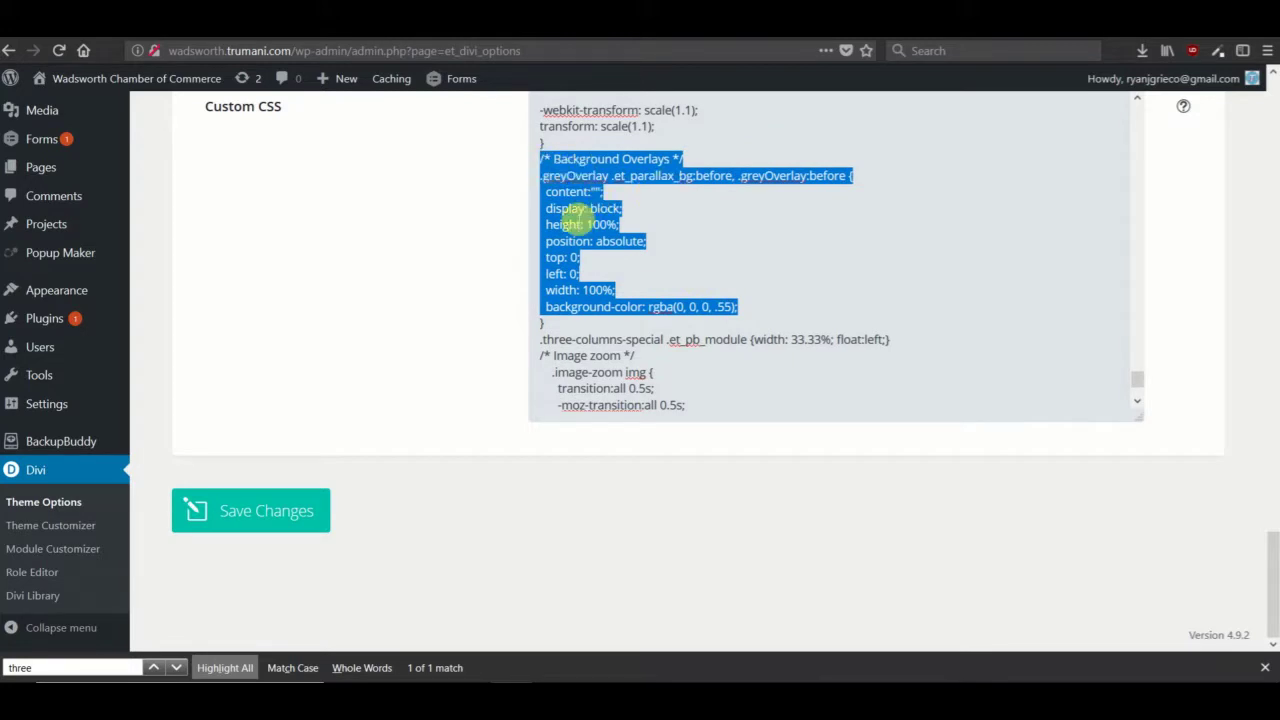
{"action": "left_click_drag", "start_coordinate": [548, 176], "coordinate": [606, 176]}
{"action": "key", "text": "ctrl+c"}
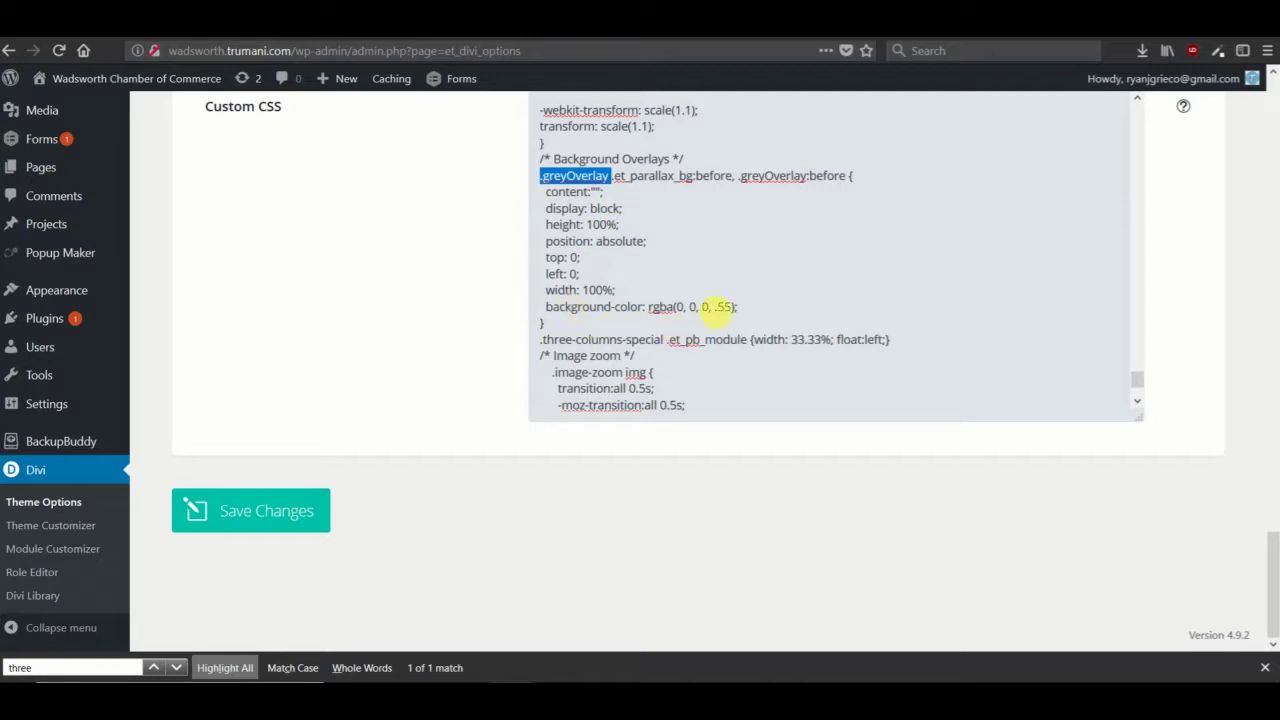
{"action": "left_click_drag", "start_coordinate": [716, 307], "coordinate": [726, 308]}
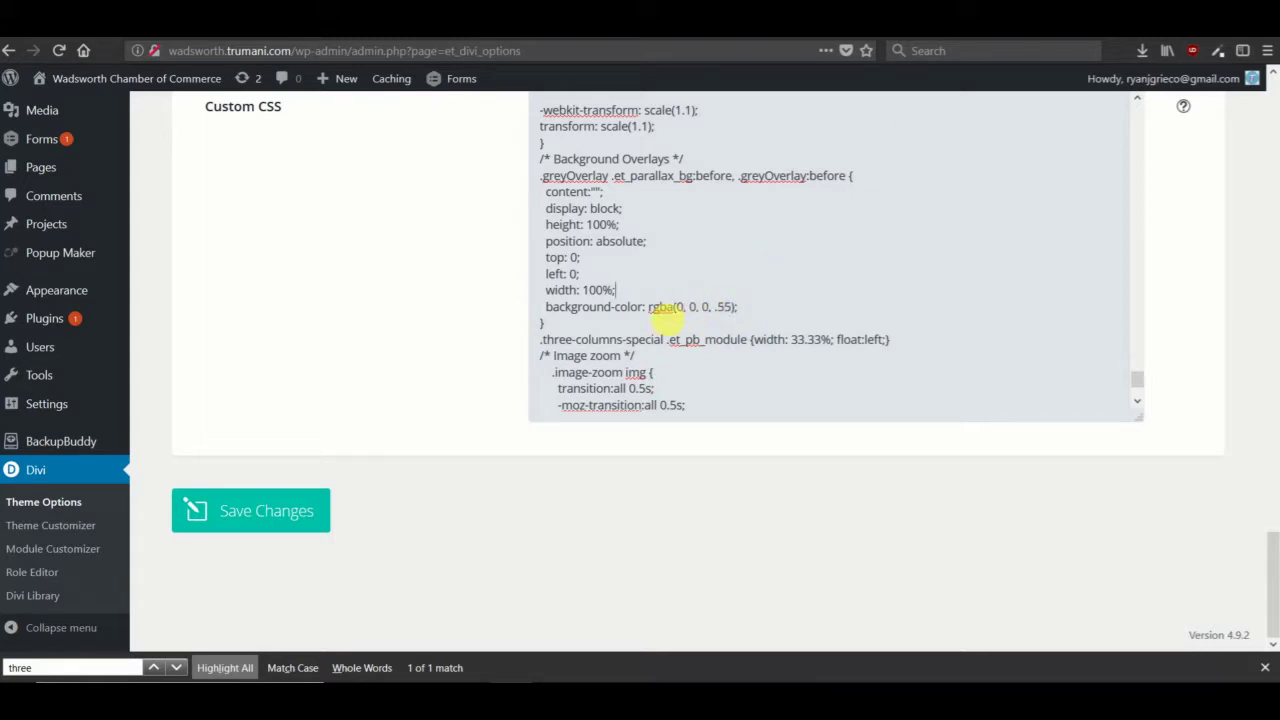
{"action": "scroll", "coordinate": [640, 312], "scroll_direction": "up", "scroll_amount": 2}
{"action": "scroll", "coordinate": [600, 250], "scroll_direction": "down", "scroll_amount": 2}
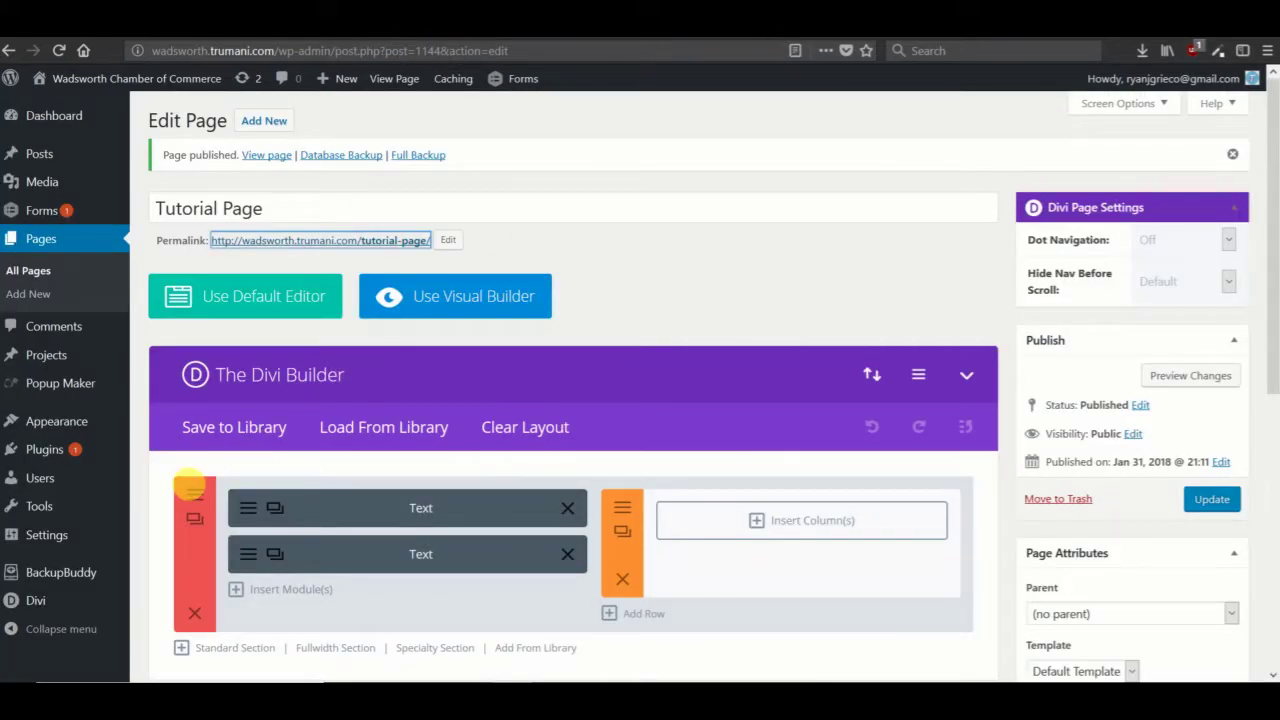
Give the specialty section the CSS class greyOverlay, save the section settings and update the Tutorial Page.
{"action": "left_click", "coordinate": [193, 488]}
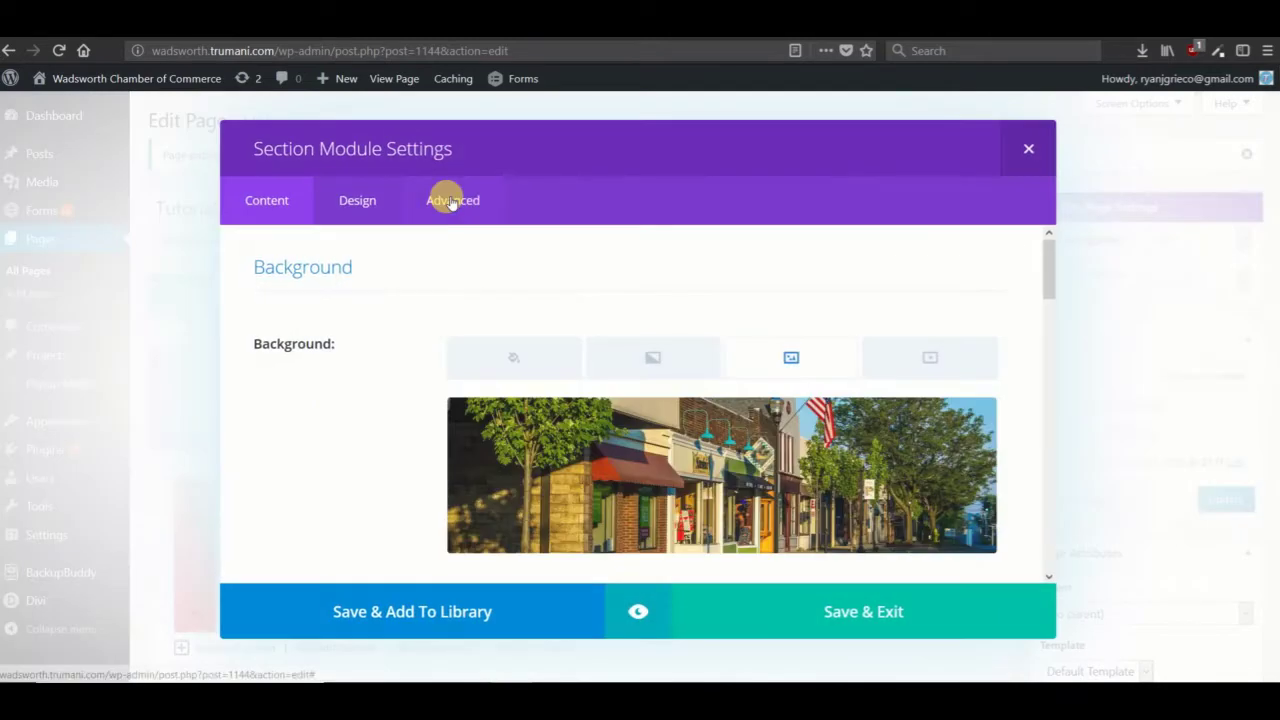
{"action": "left_click", "coordinate": [443, 198]}
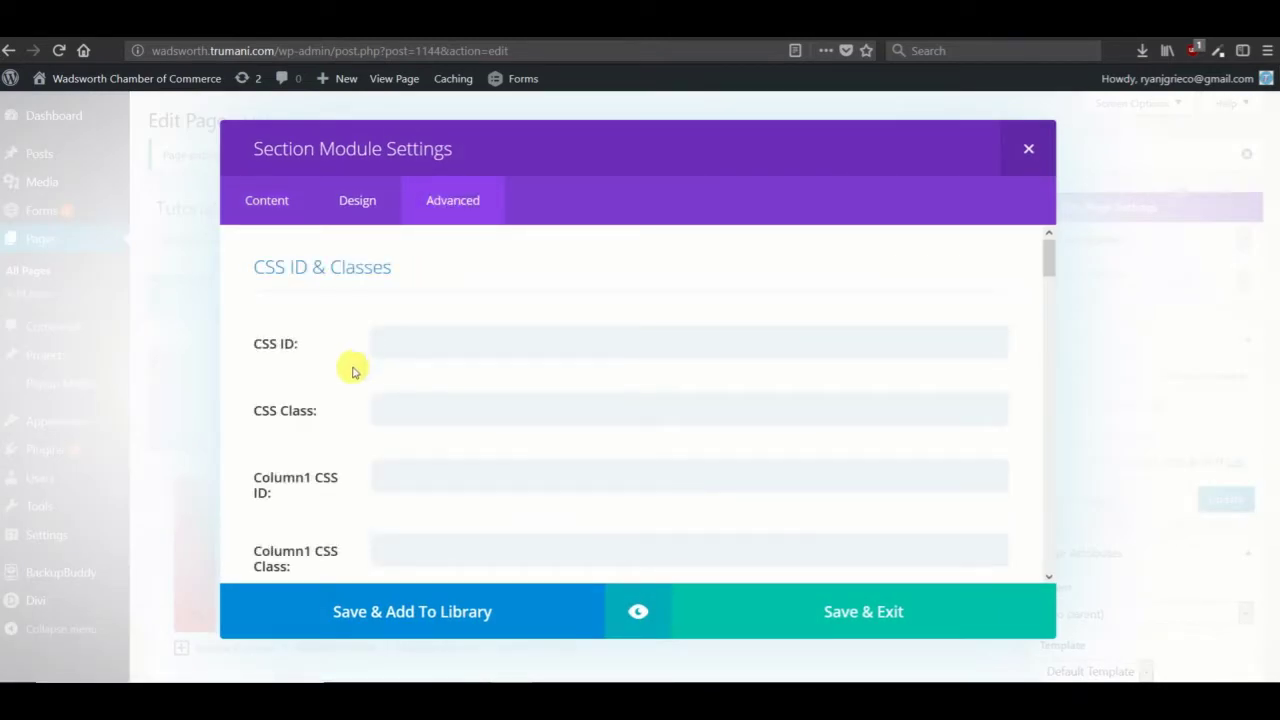
{"action": "left_click", "coordinate": [414, 418]}
{"action": "key", "text": "ctrl+v"}
{"action": "left_click", "coordinate": [726, 622]}
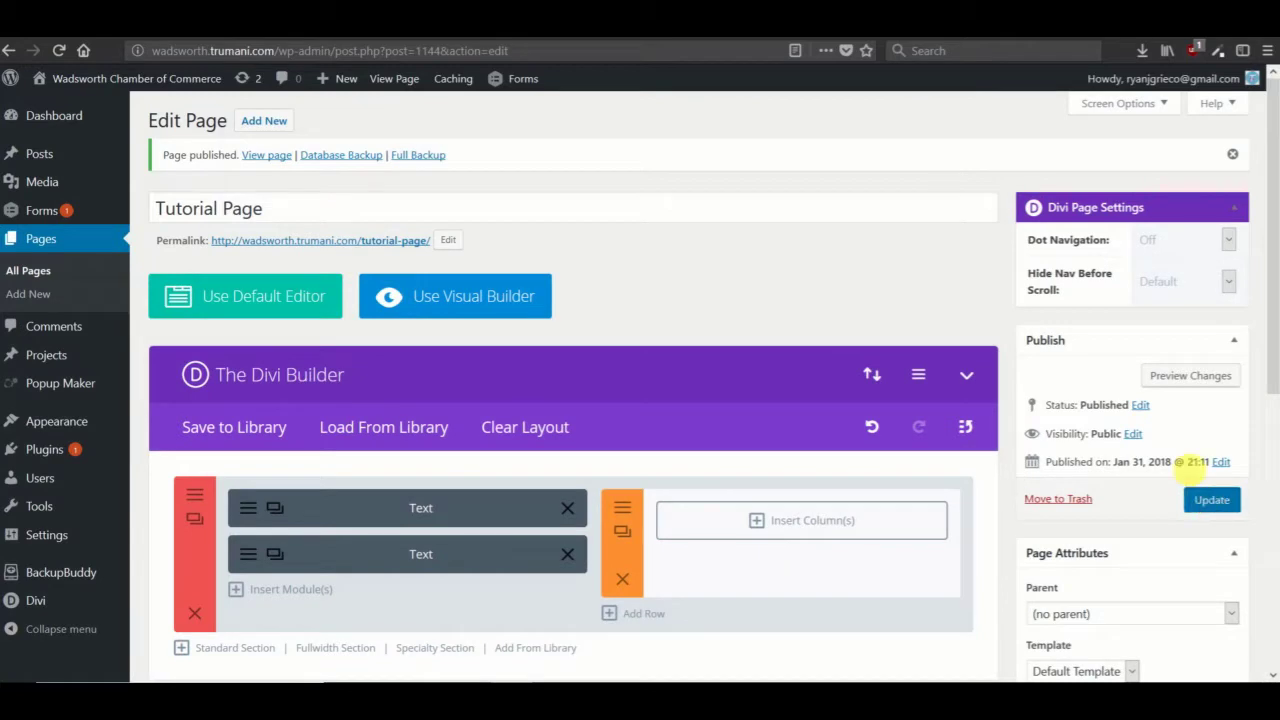
{"action": "left_click", "coordinate": [1211, 499]}
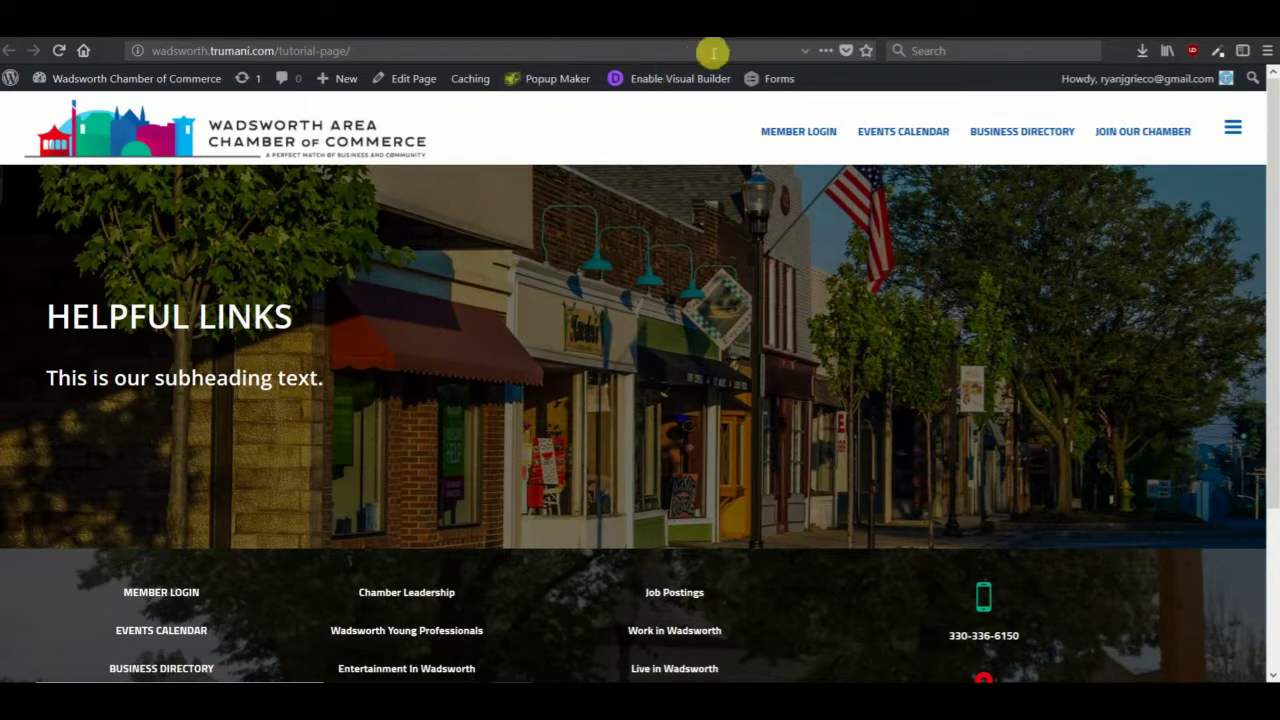
Return to the page editor and insert a single full-width column into the specialty section's empty row.
{"action": "left_click", "coordinate": [738, 36]}
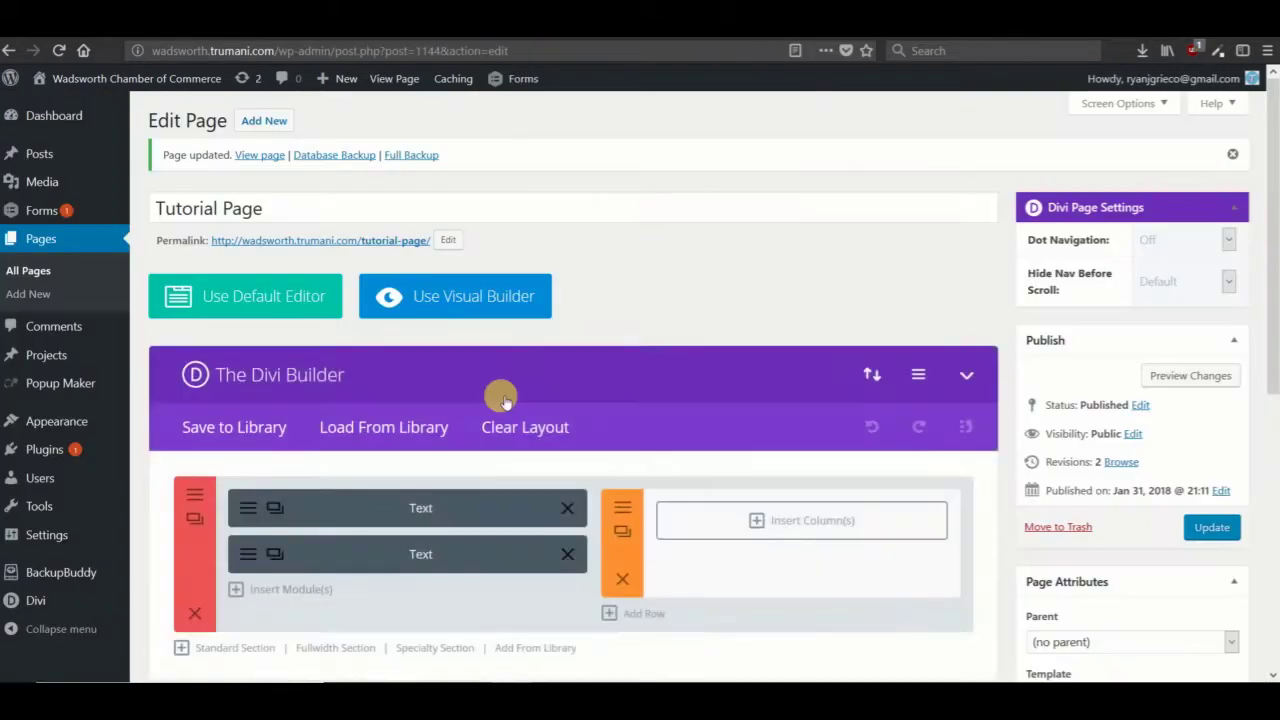
{"action": "scroll", "coordinate": [792, 486], "scroll_direction": "down", "scroll_amount": 3}
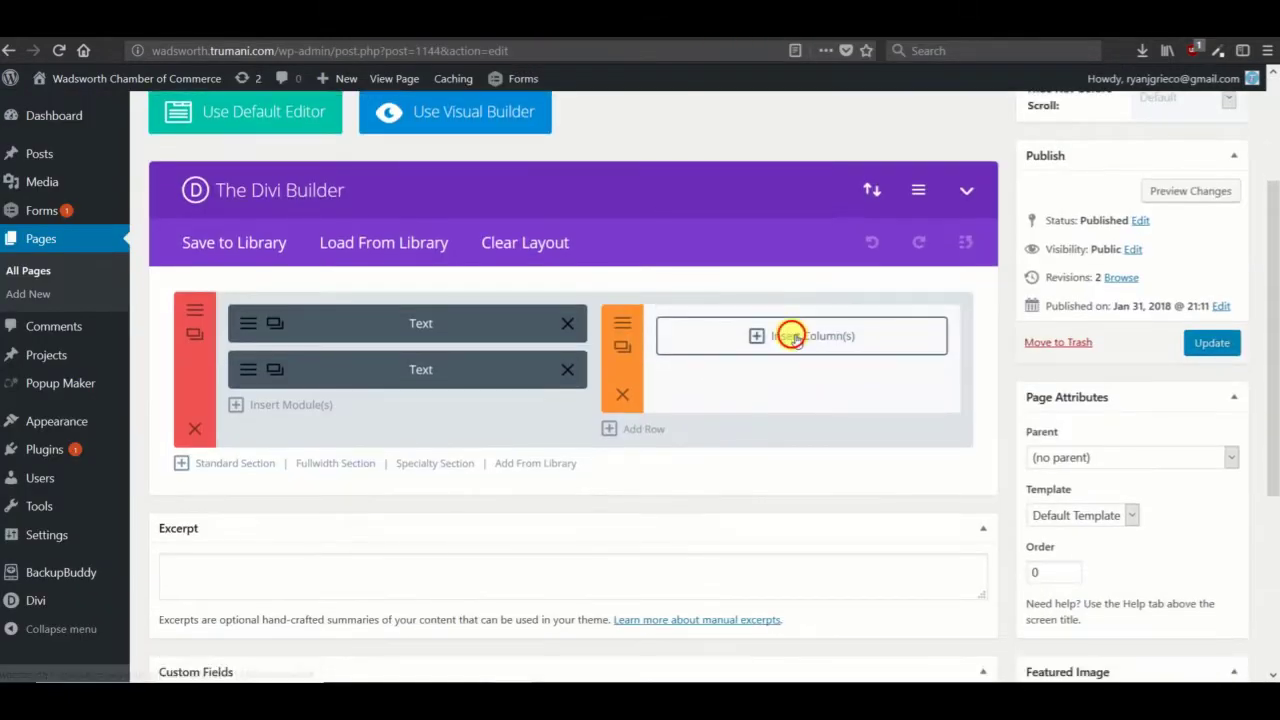
{"action": "left_click", "coordinate": [791, 334]}
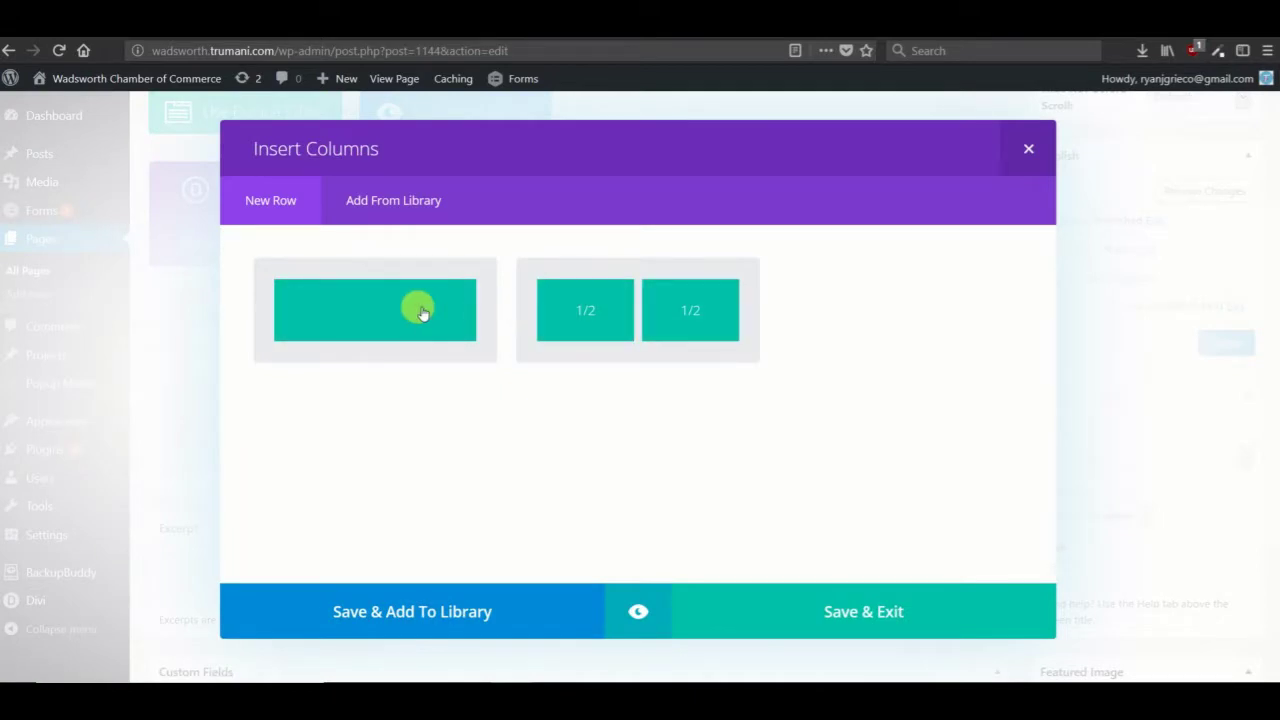
{"action": "left_click", "coordinate": [421, 313]}
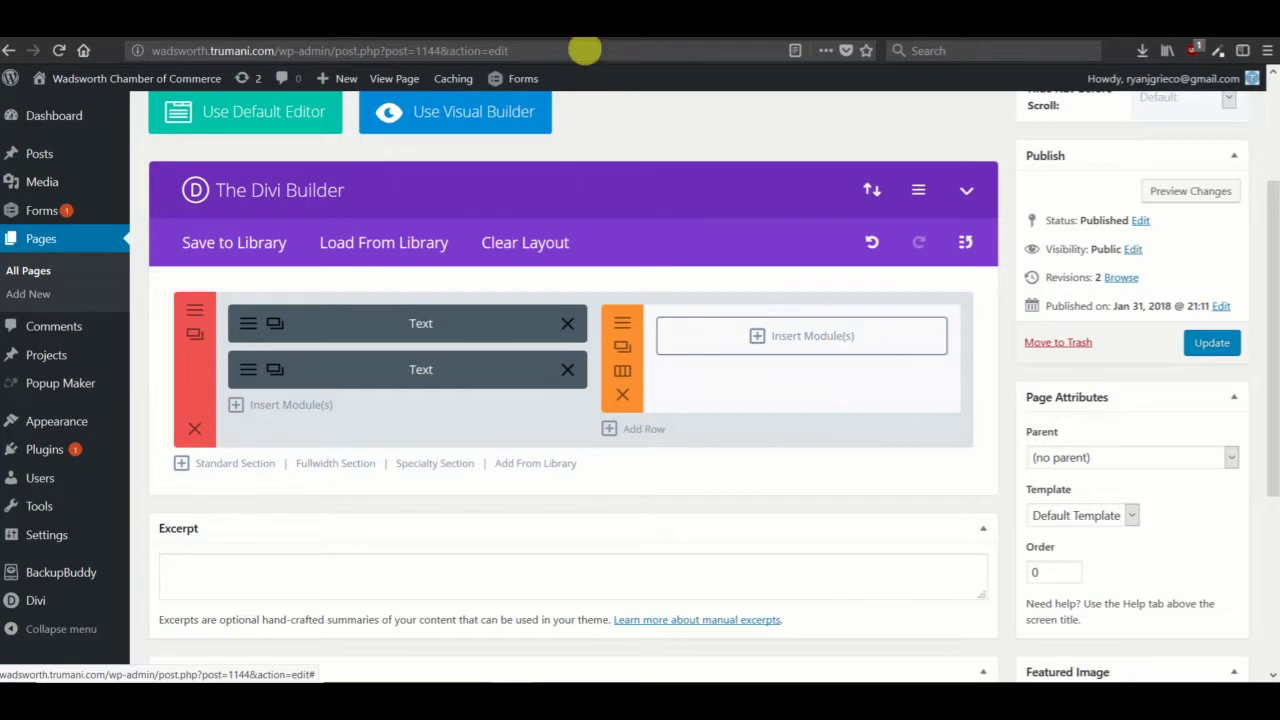
Add an Image module to the new column using ohio-chamber-of-commerce.png from the media library, checking the Helpful Links page for reference.
{"action": "left_click", "coordinate": [812, 343]}
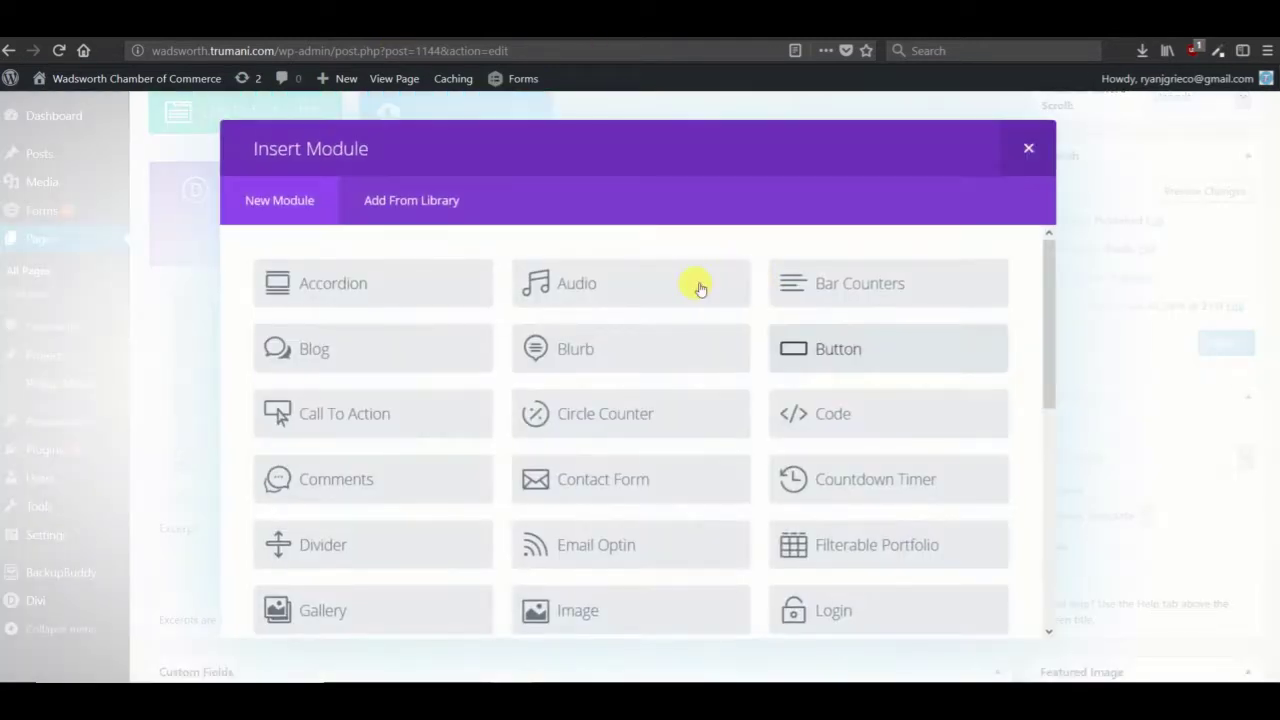
{"action": "scroll", "coordinate": [460, 335], "scroll_direction": "down", "scroll_amount": 2}
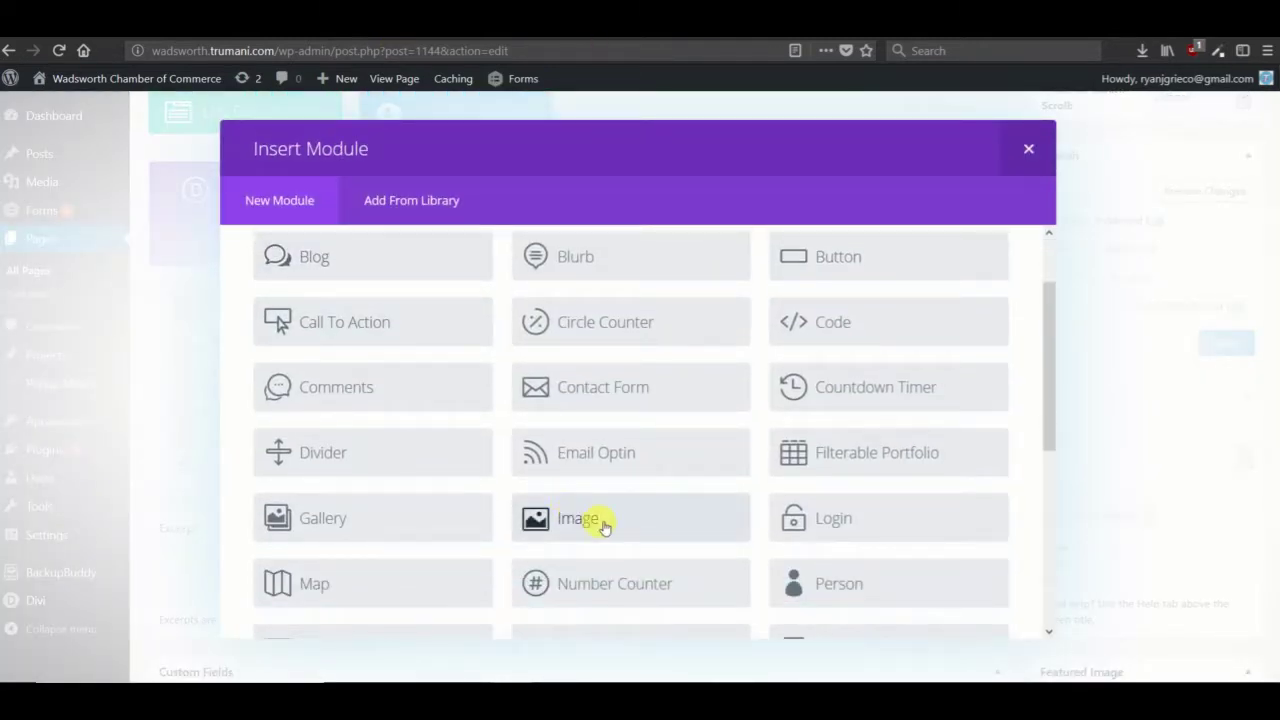
{"action": "left_click", "coordinate": [604, 527]}
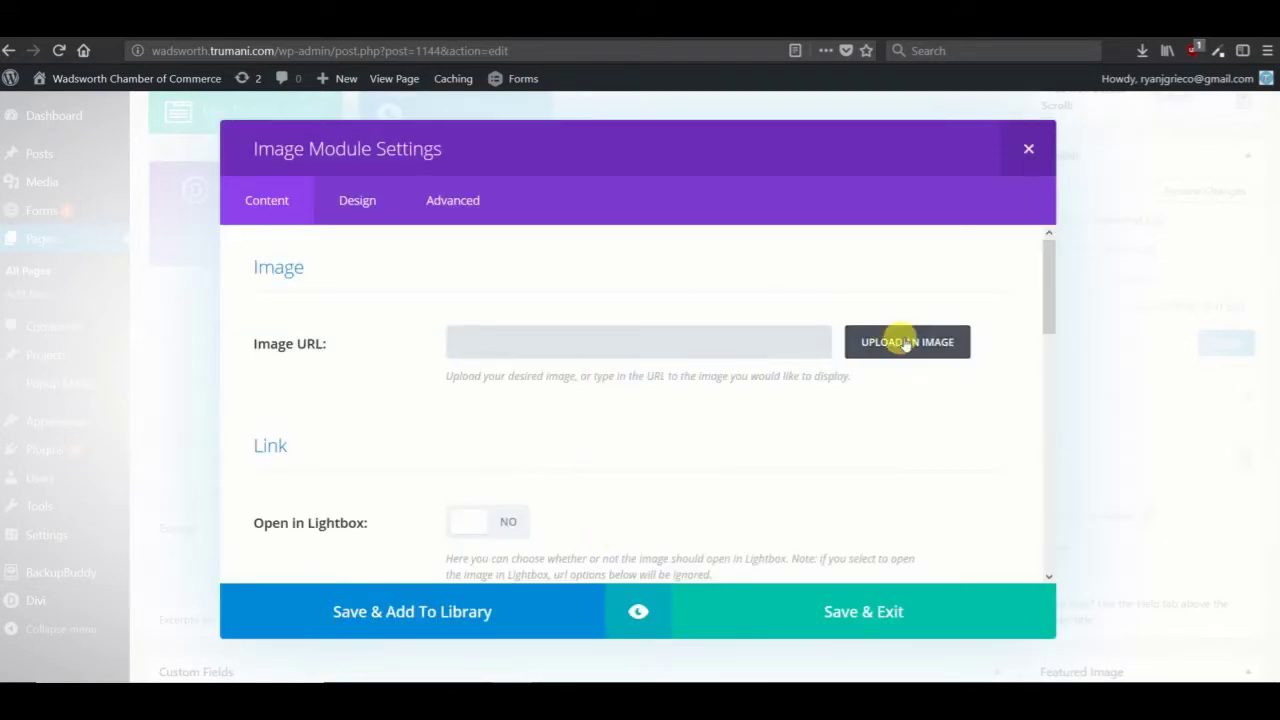
{"action": "left_click", "coordinate": [897, 340]}
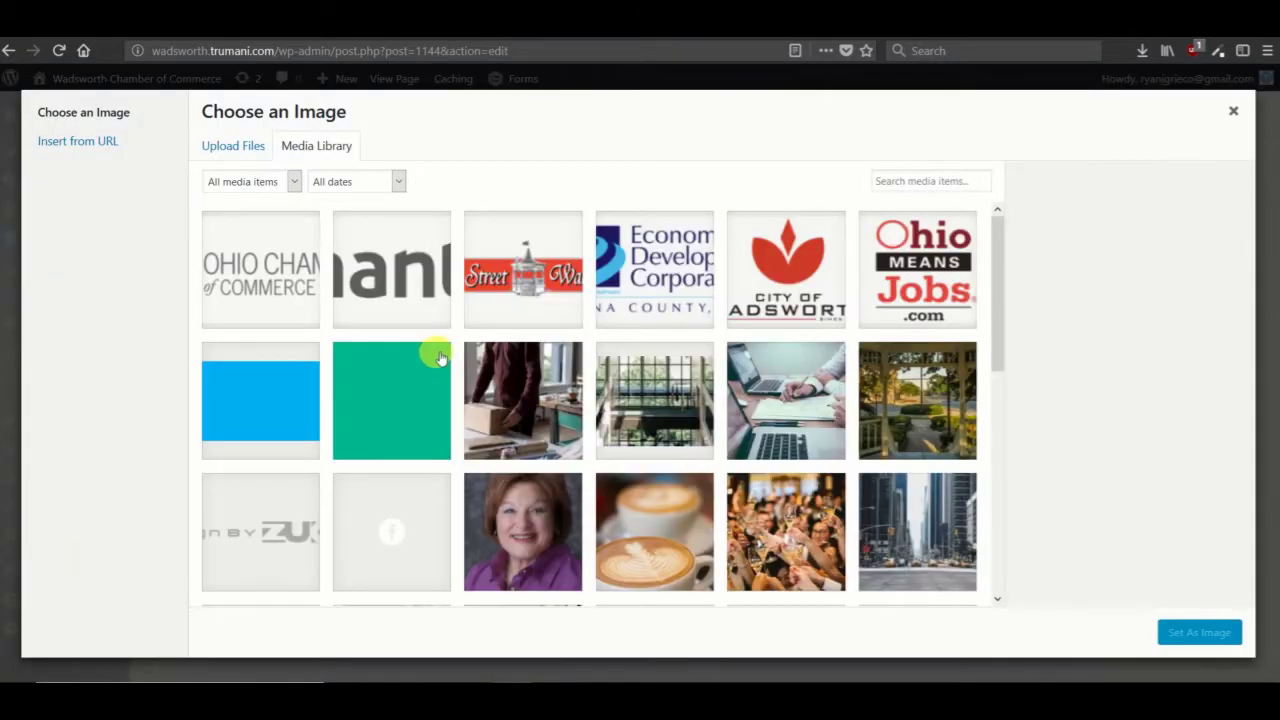
{"action": "left_click", "coordinate": [291, 285]}
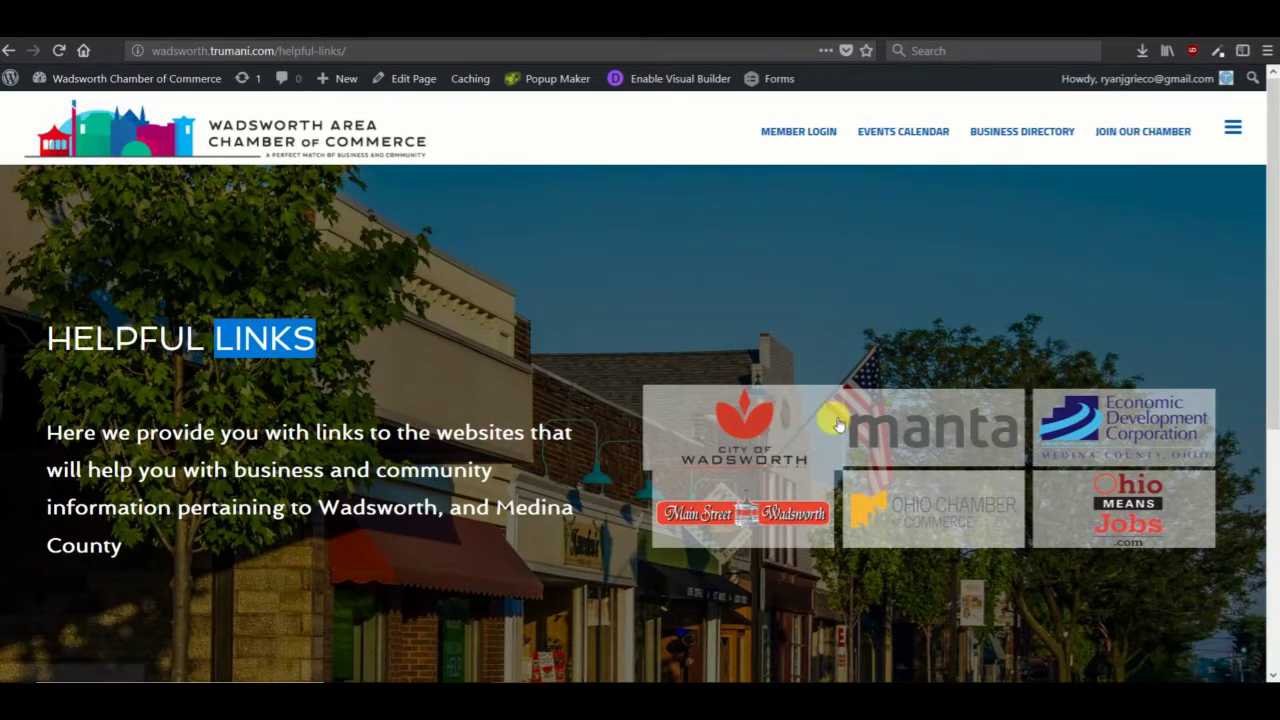
{"action": "left_click_drag", "start_coordinate": [797, 419], "coordinate": [683, 209]}
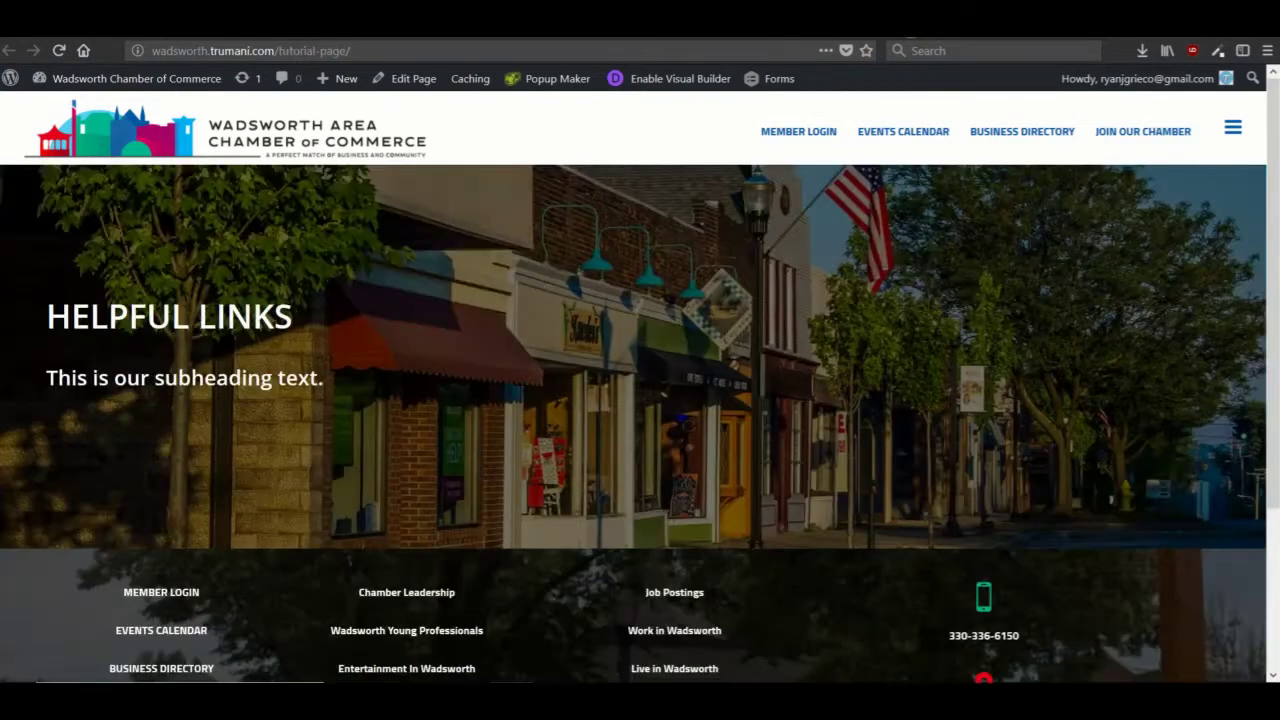
{"action": "left_click", "coordinate": [690, 34]}
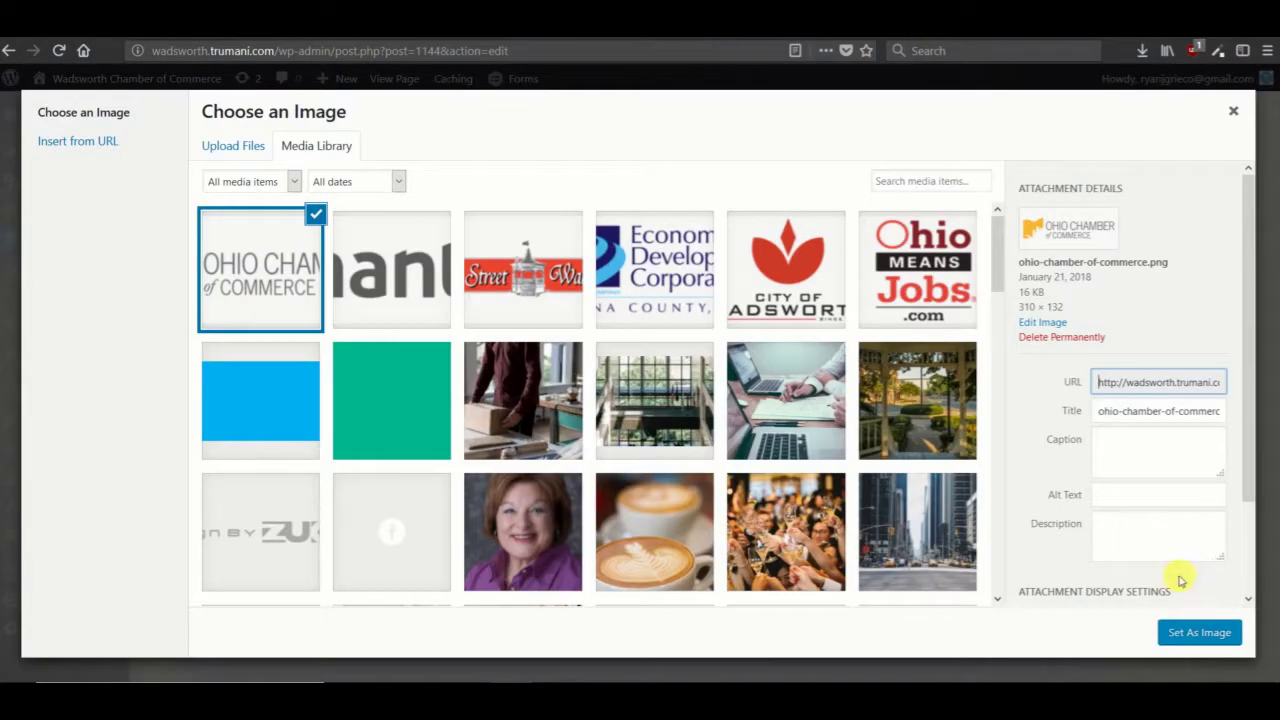
{"action": "left_click", "coordinate": [1200, 633]}
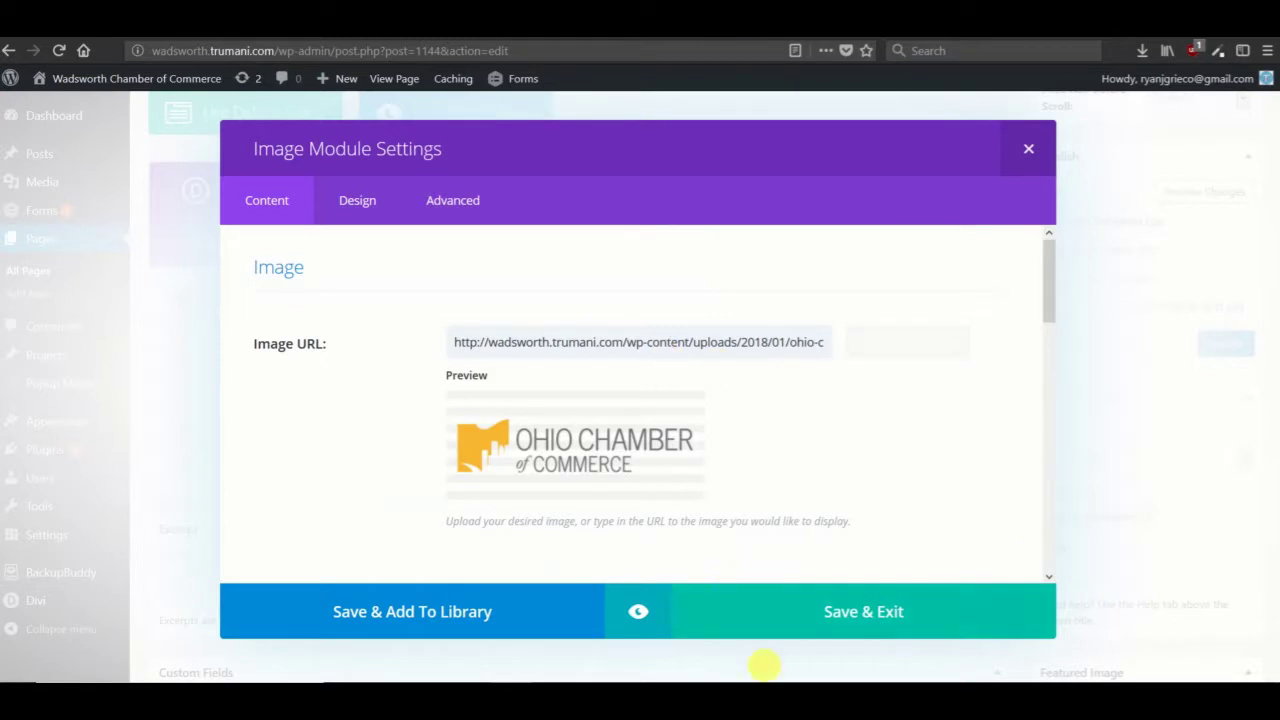
Set the image module's alignment to centered in its design settings.
{"action": "left_click", "coordinate": [352, 195]}
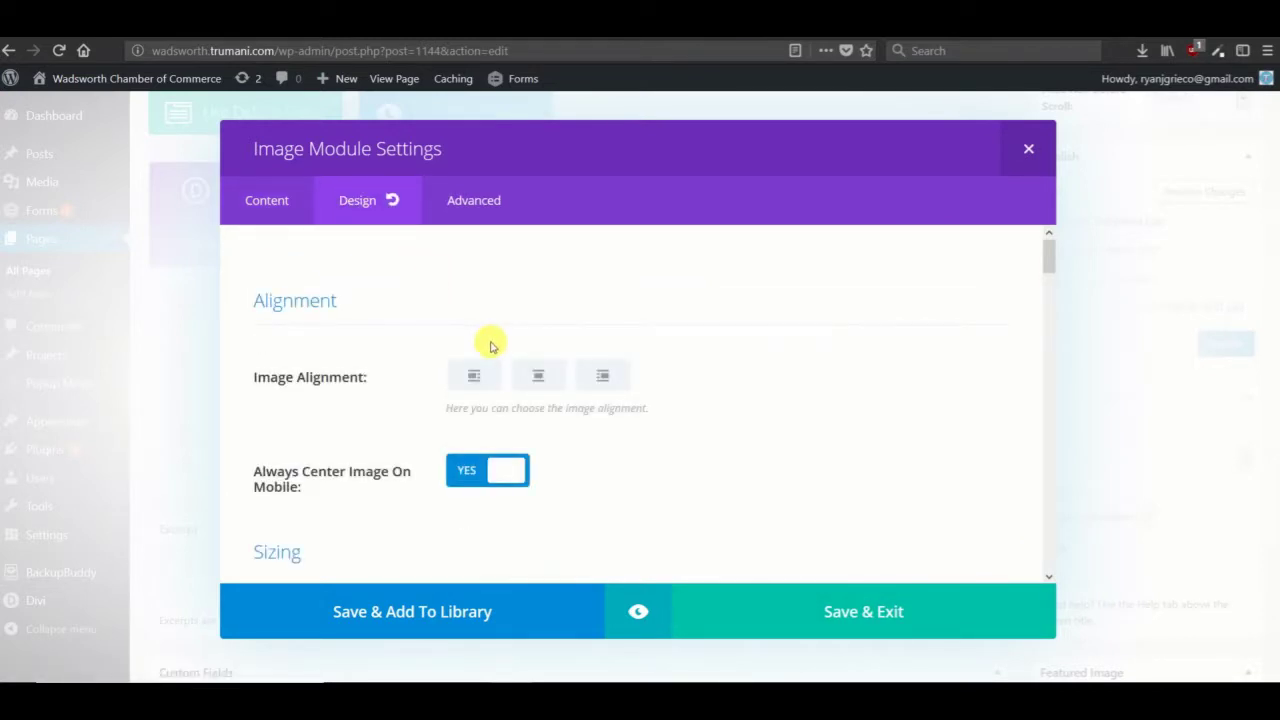
{"action": "scroll", "coordinate": [505, 335], "scroll_direction": "down", "scroll_amount": 1}
{"action": "left_click", "coordinate": [537, 297]}
{"action": "scroll", "coordinate": [583, 366], "scroll_direction": "down", "scroll_amount": 3}
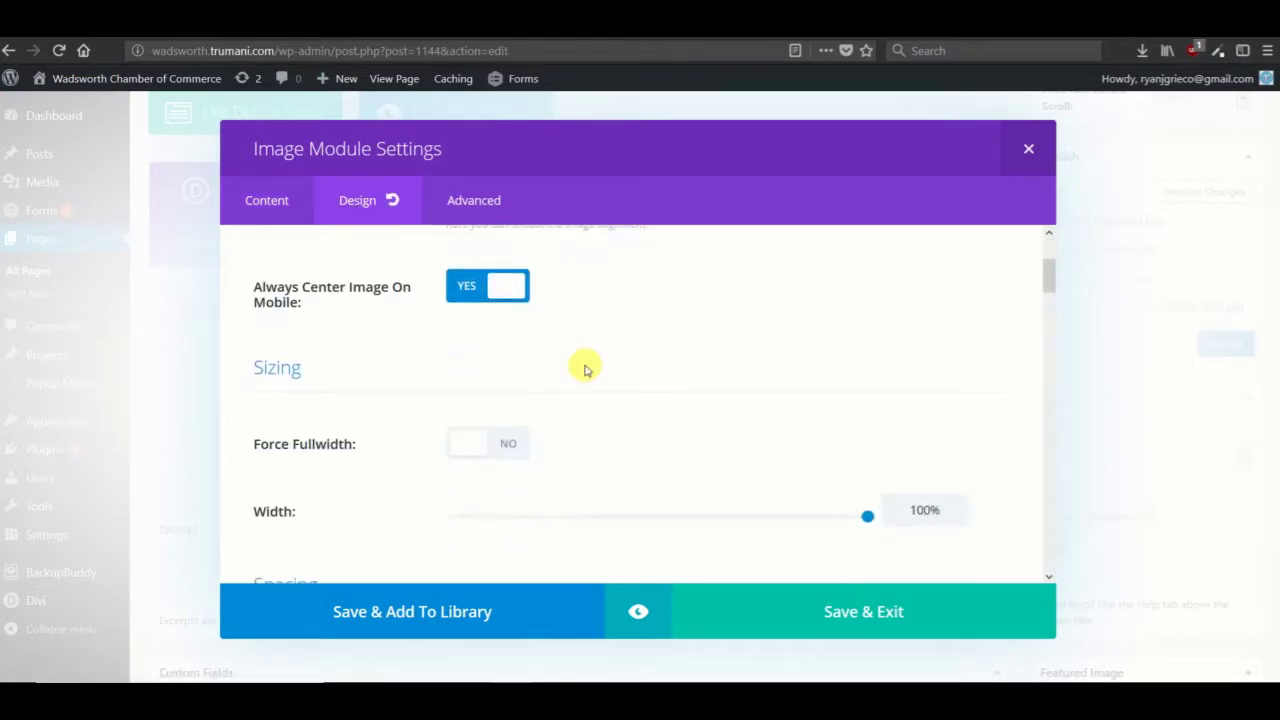
Following the spacing notes in Notepad, set the image module's custom margin to 150 top and 20 left.
{"action": "scroll", "coordinate": [575, 372], "scroll_direction": "down", "scroll_amount": 5}
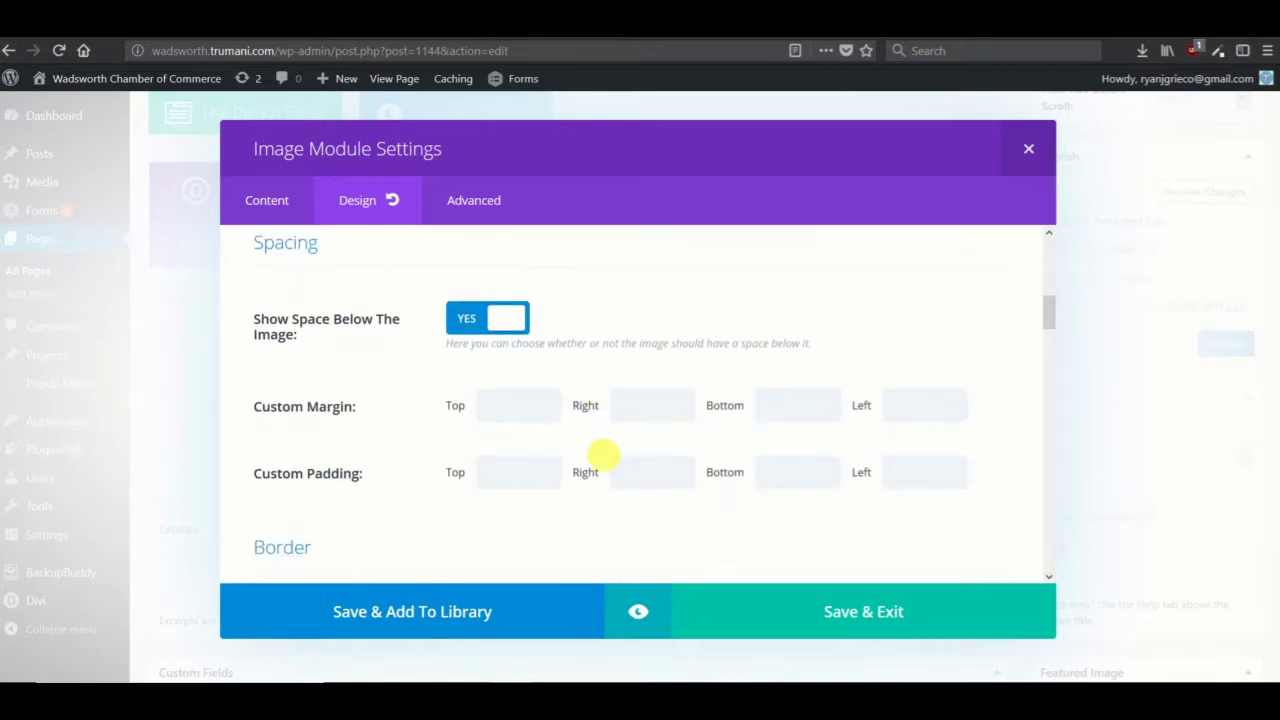
{"action": "mouse_move", "coordinate": [614, 677]}
{"action": "left_click", "coordinate": [715, 620]}
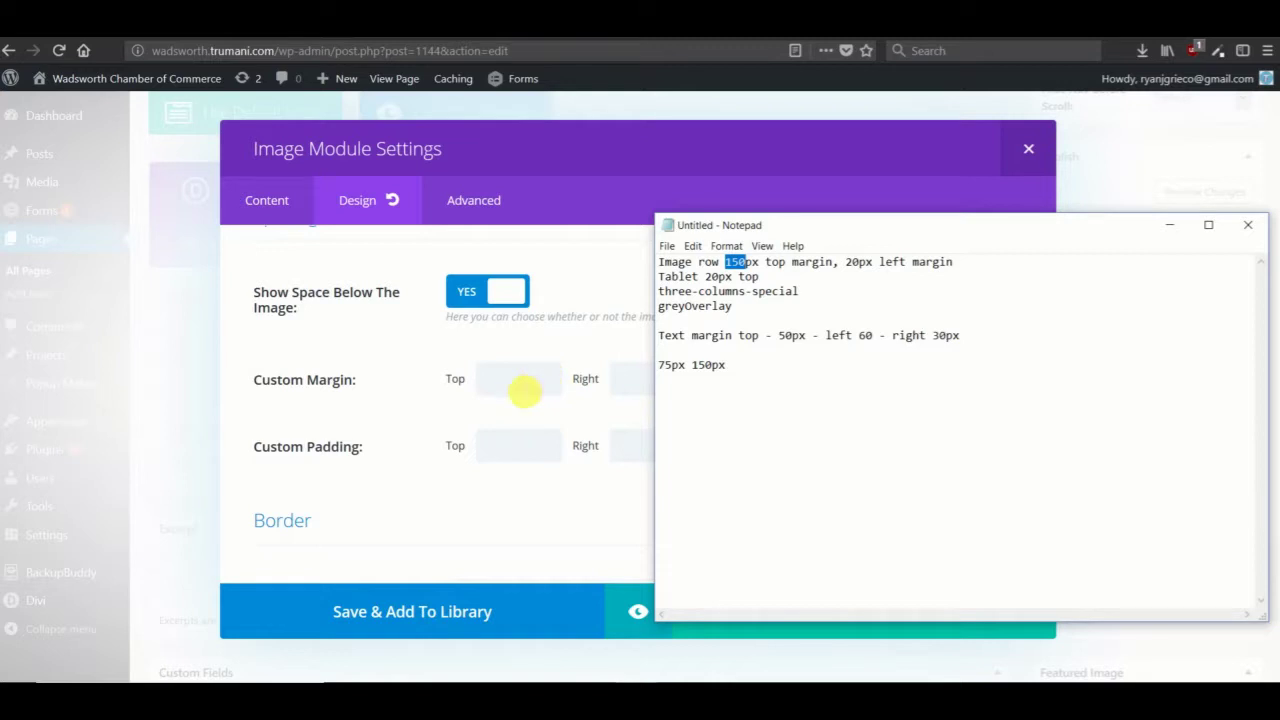
{"action": "left_click", "coordinate": [523, 390]}
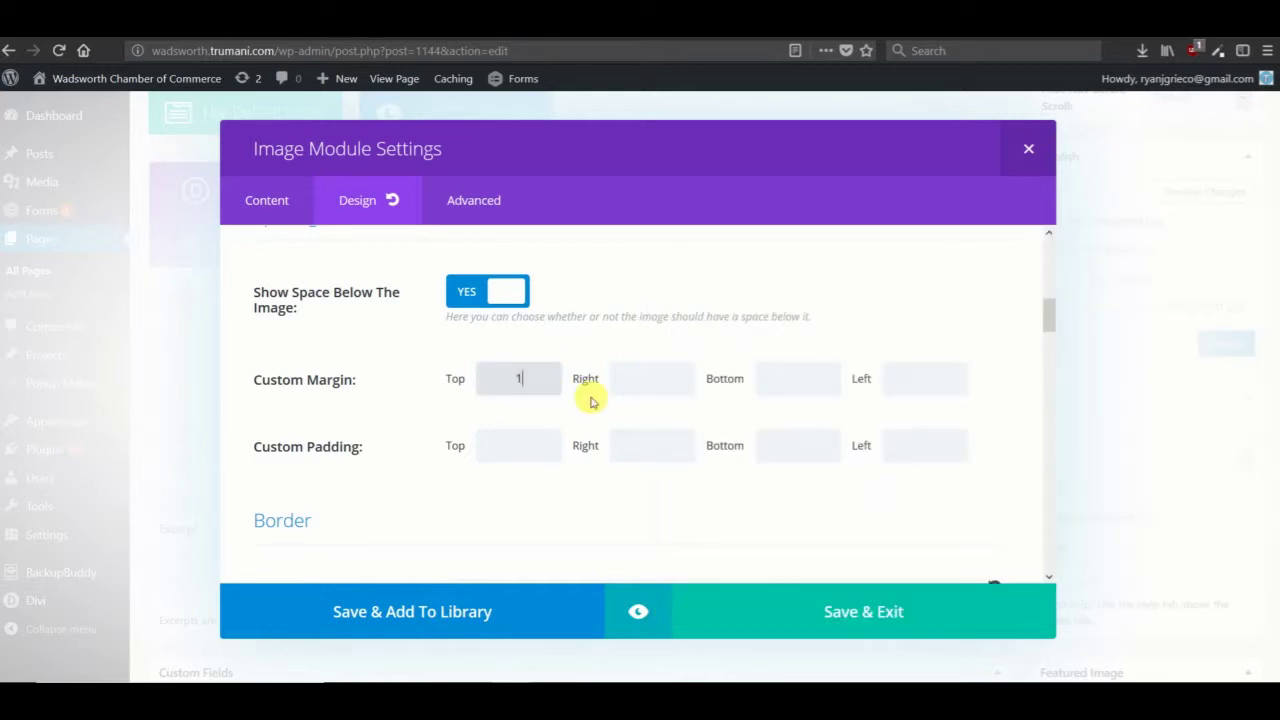
{"action": "key", "text": "Tab"}
{"action": "key", "text": "Tab"}
{"action": "key", "text": "Tab"}
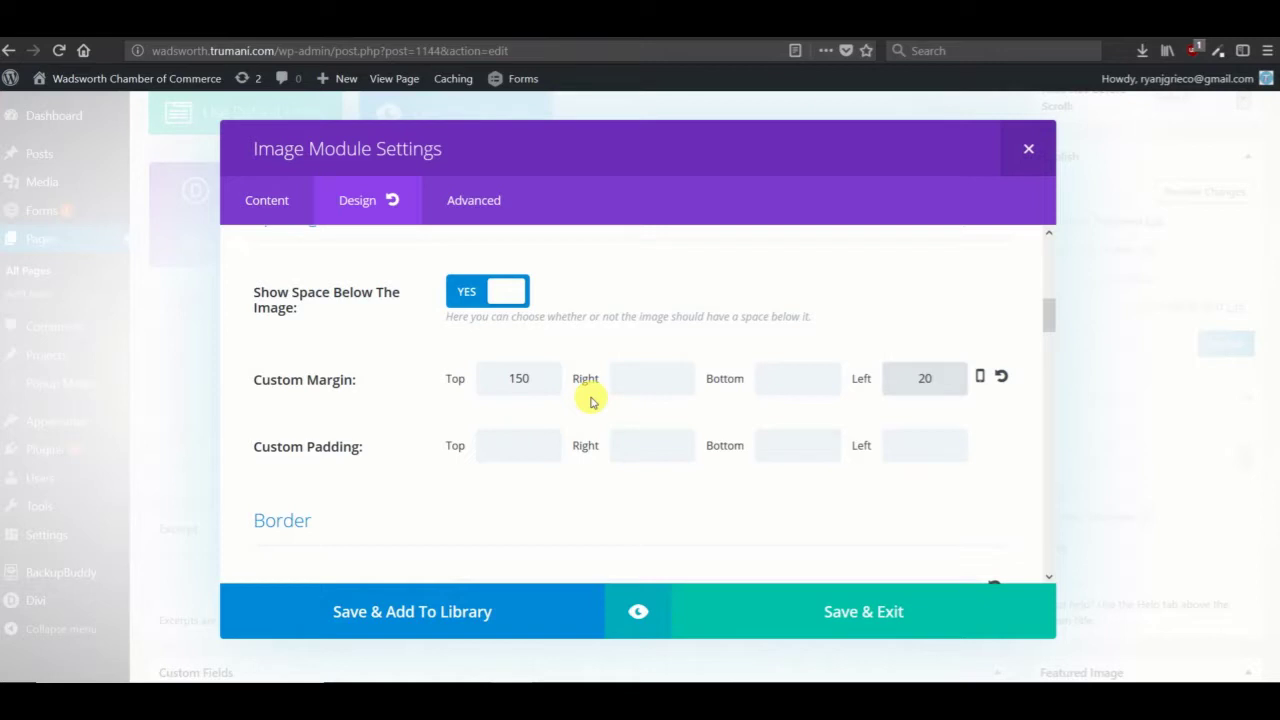
{"action": "key", "text": "Tab"}
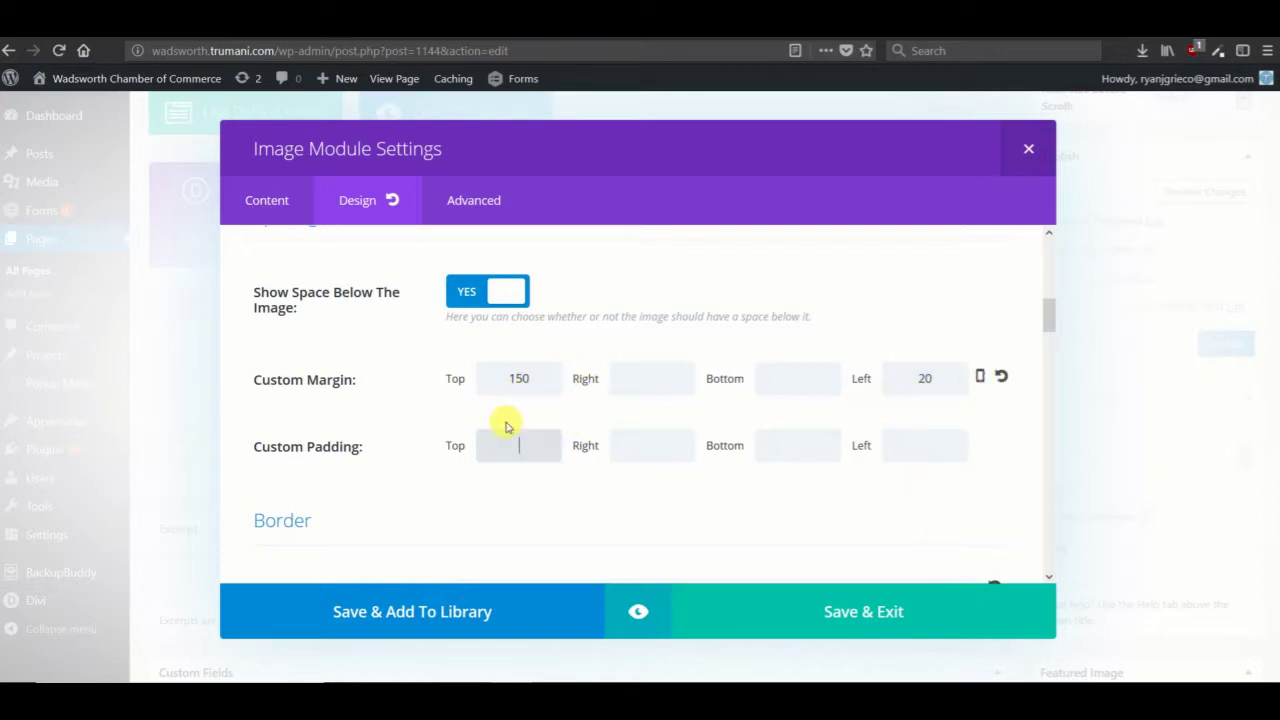
Set the image module's right custom padding to 5 and clear its top and left custom margins.
{"action": "left_click", "coordinate": [668, 455]}
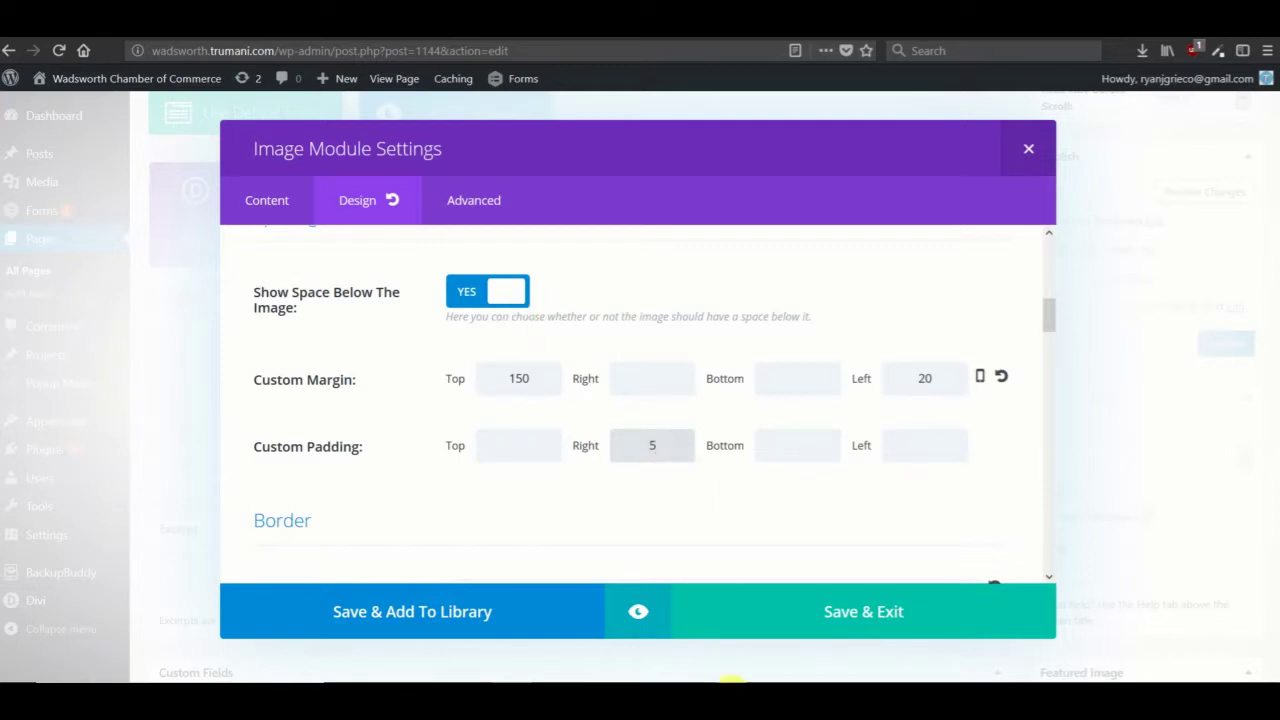
{"action": "double_click", "coordinate": [520, 378]}
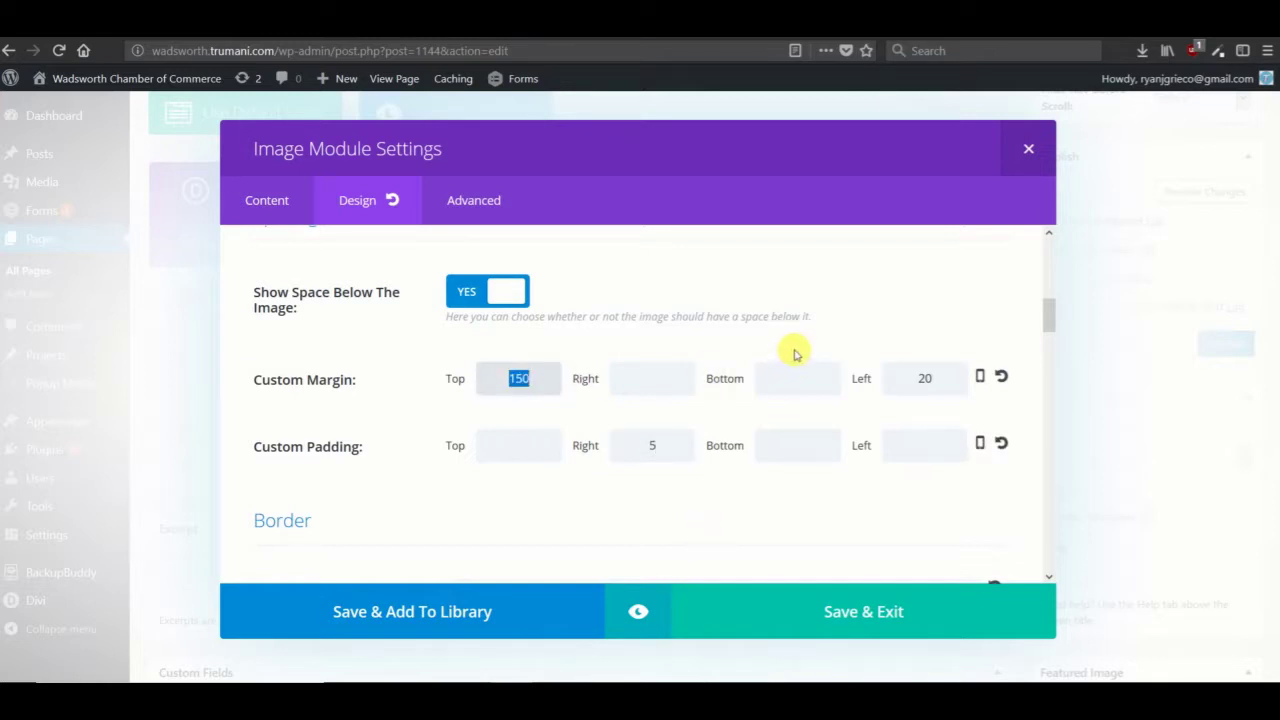
{"action": "key", "text": "BackSpace"}
{"action": "double_click", "coordinate": [943, 379]}
{"action": "key", "text": "BackSpace"}
Set the image module's bottom and left custom padding to 5 and save the module settings.
{"action": "left_click", "coordinate": [806, 450]}
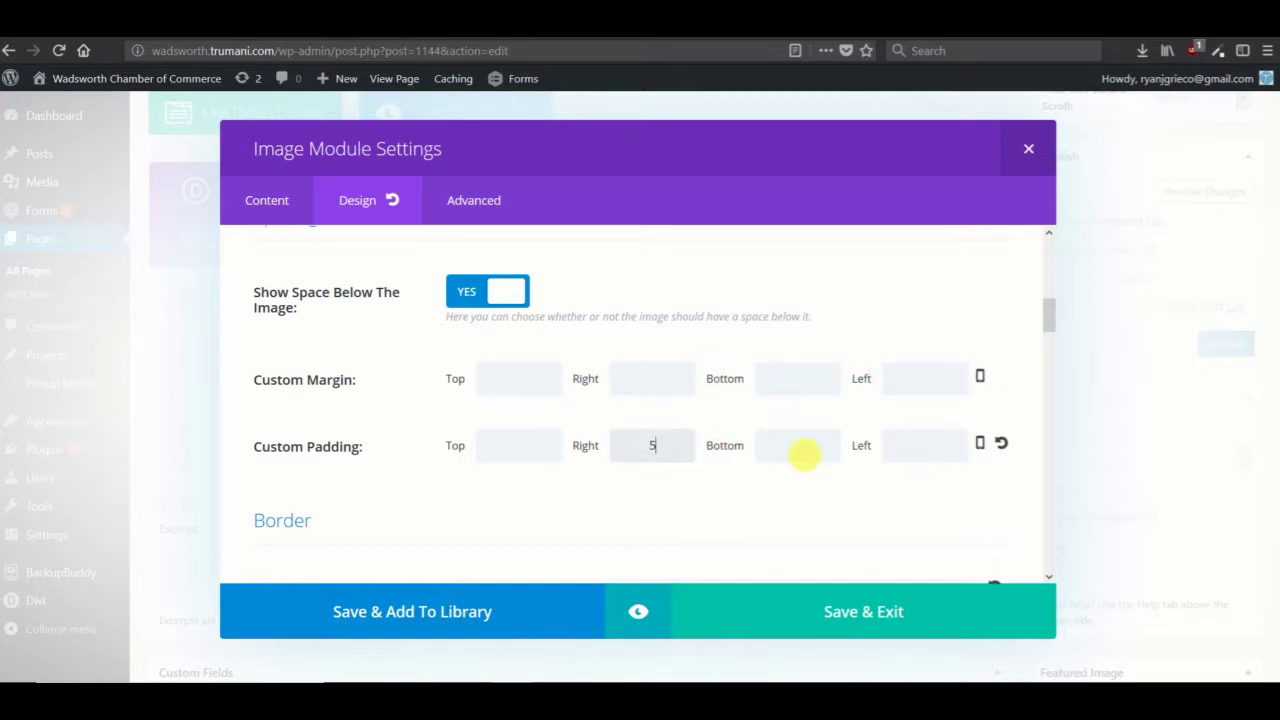
{"action": "left_click", "coordinate": [902, 456]}
{"action": "type", "text": "5"}
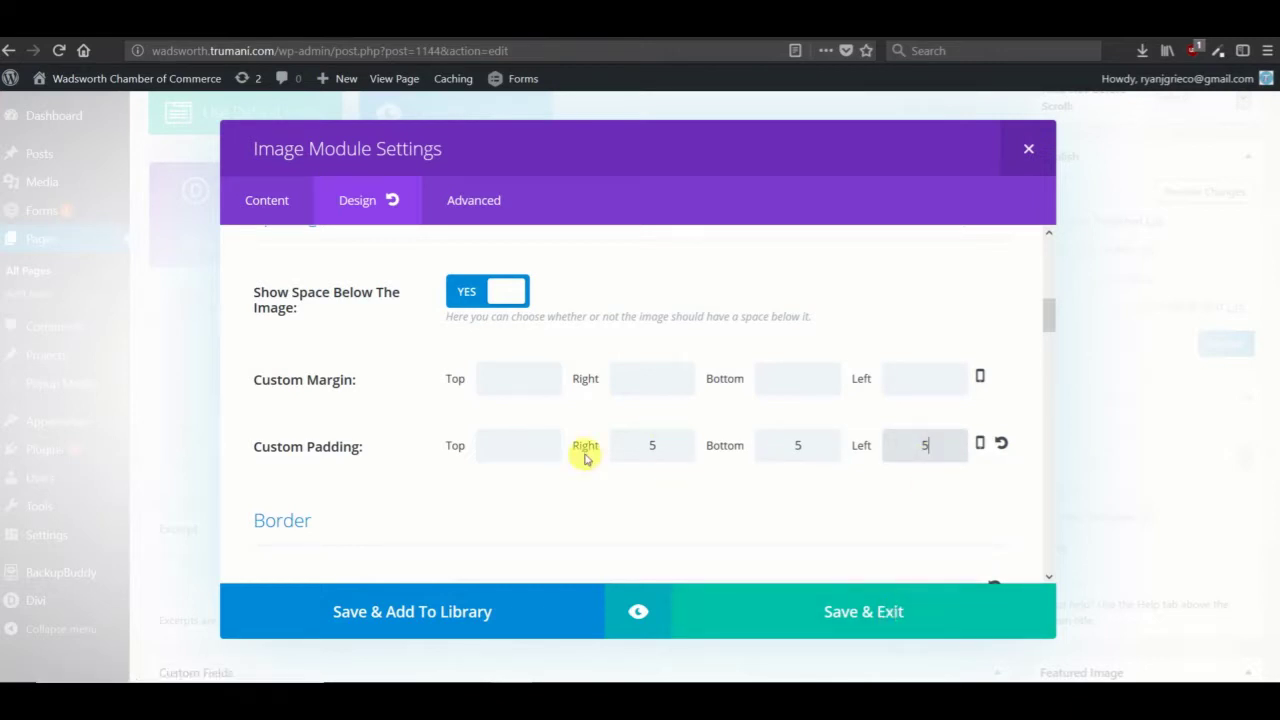
{"action": "left_click", "coordinate": [757, 621]}
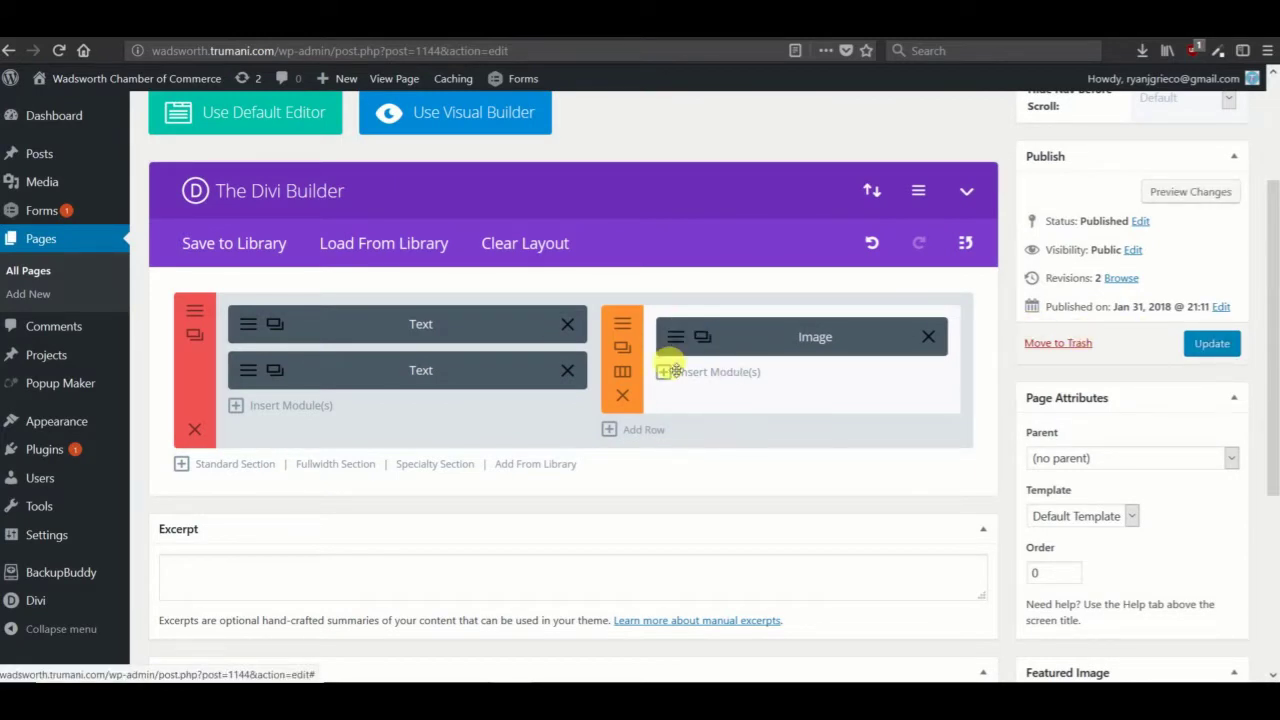
Update the Tutorial Page and review the logo image's placement on the live page.
{"action": "left_click", "coordinate": [1211, 343]}
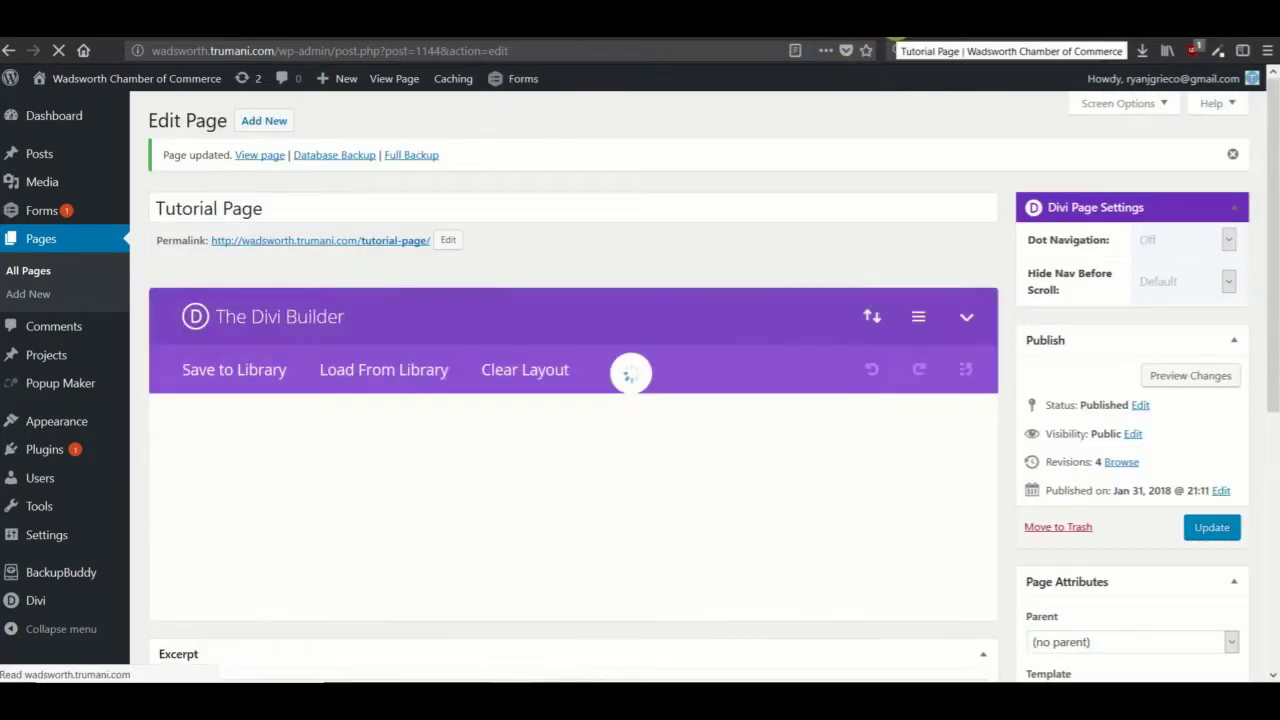
{"action": "left_click", "coordinate": [893, 44]}
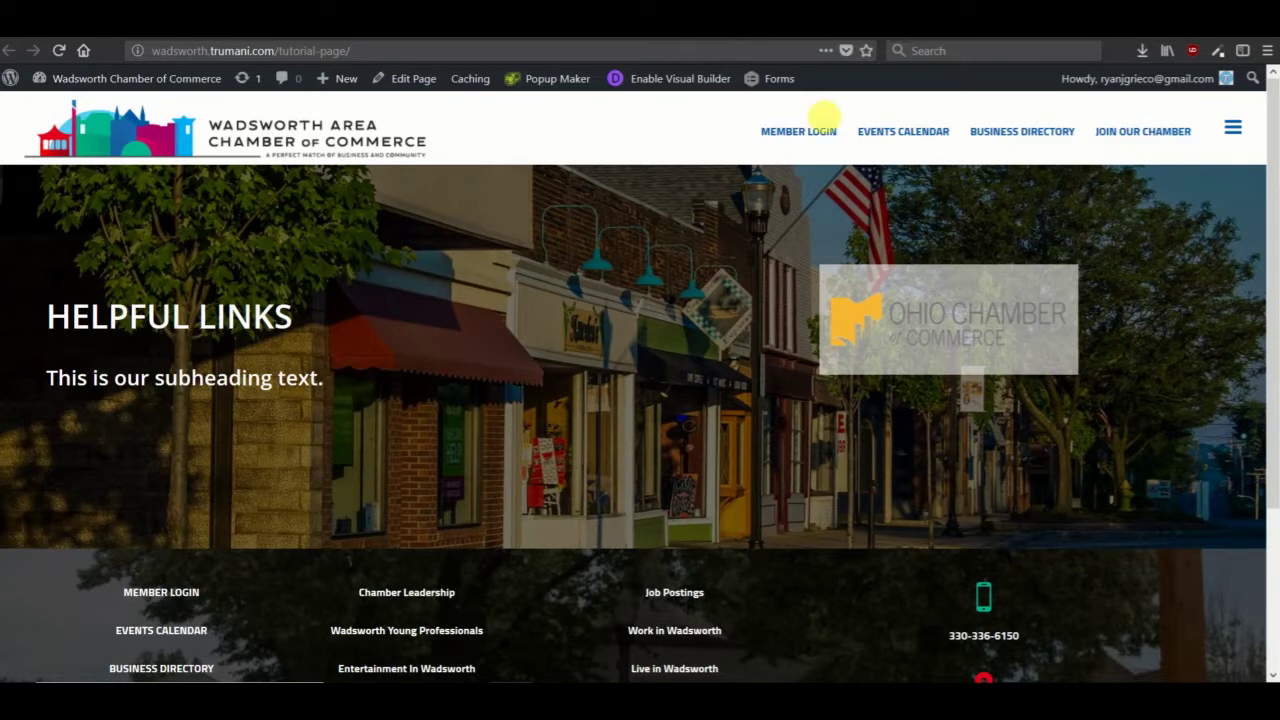
{"action": "left_click", "coordinate": [738, 32]}
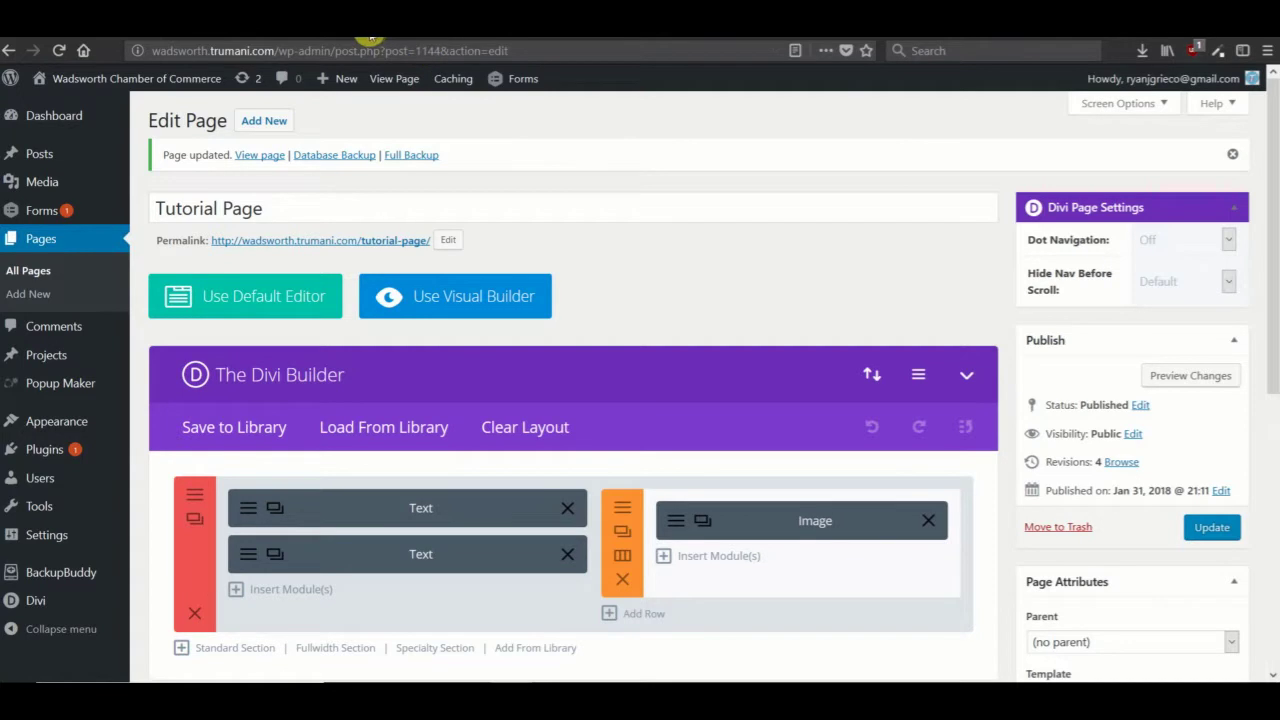
In the Divi theme options' Custom CSS, review the three-columns-special rule and copy its class name.
{"action": "left_click", "coordinate": [295, 22]}
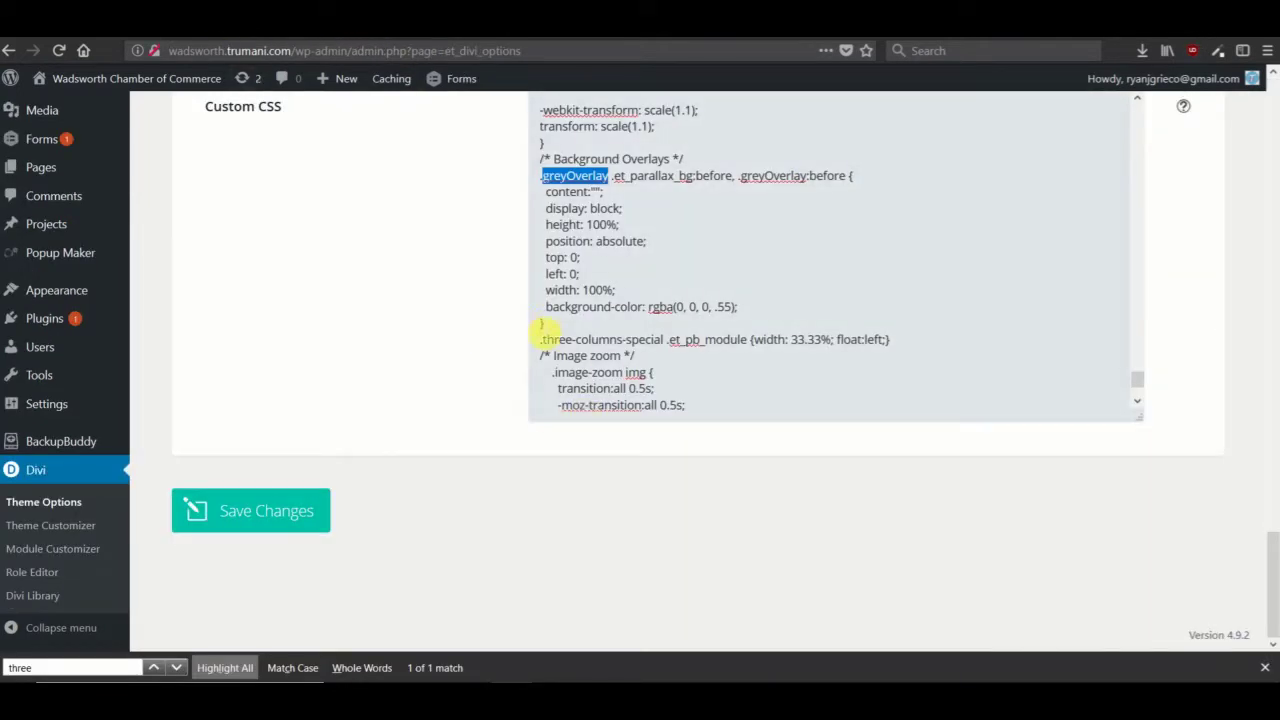
{"action": "left_click_drag", "start_coordinate": [540, 342], "coordinate": [666, 341]}
{"action": "key", "text": "ctrl+c"}
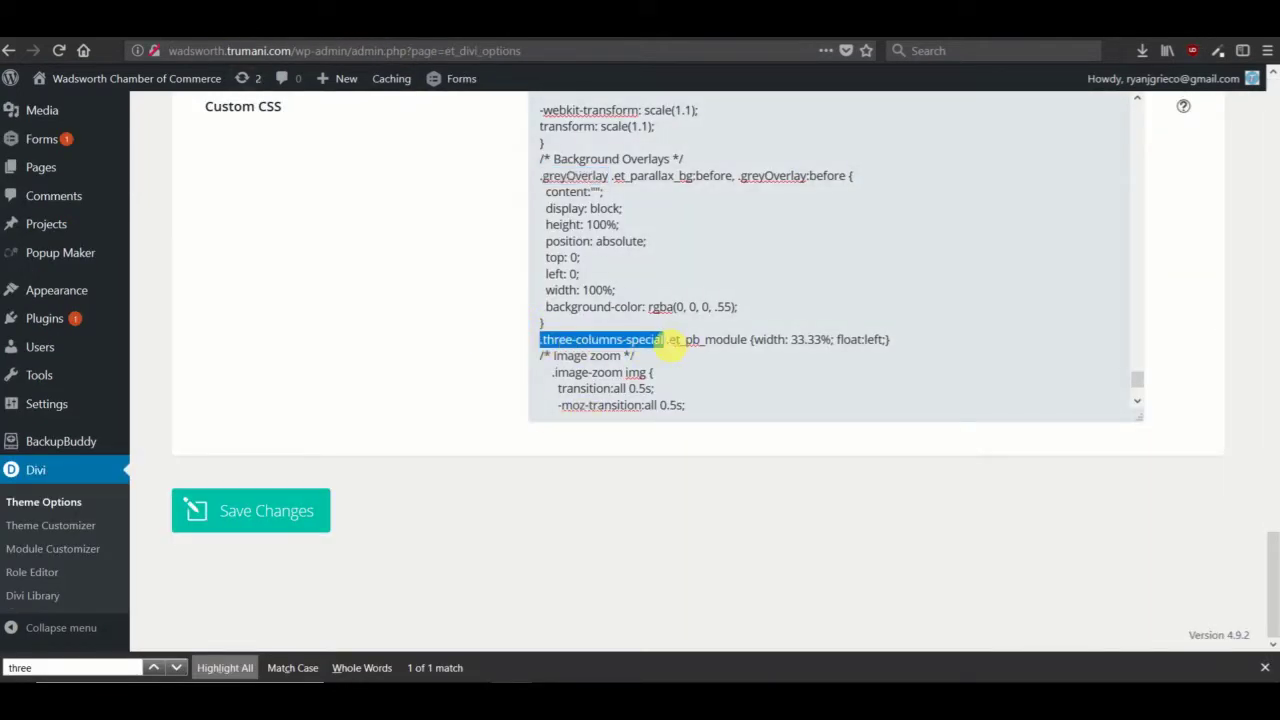
{"action": "left_click", "coordinate": [664, 340]}
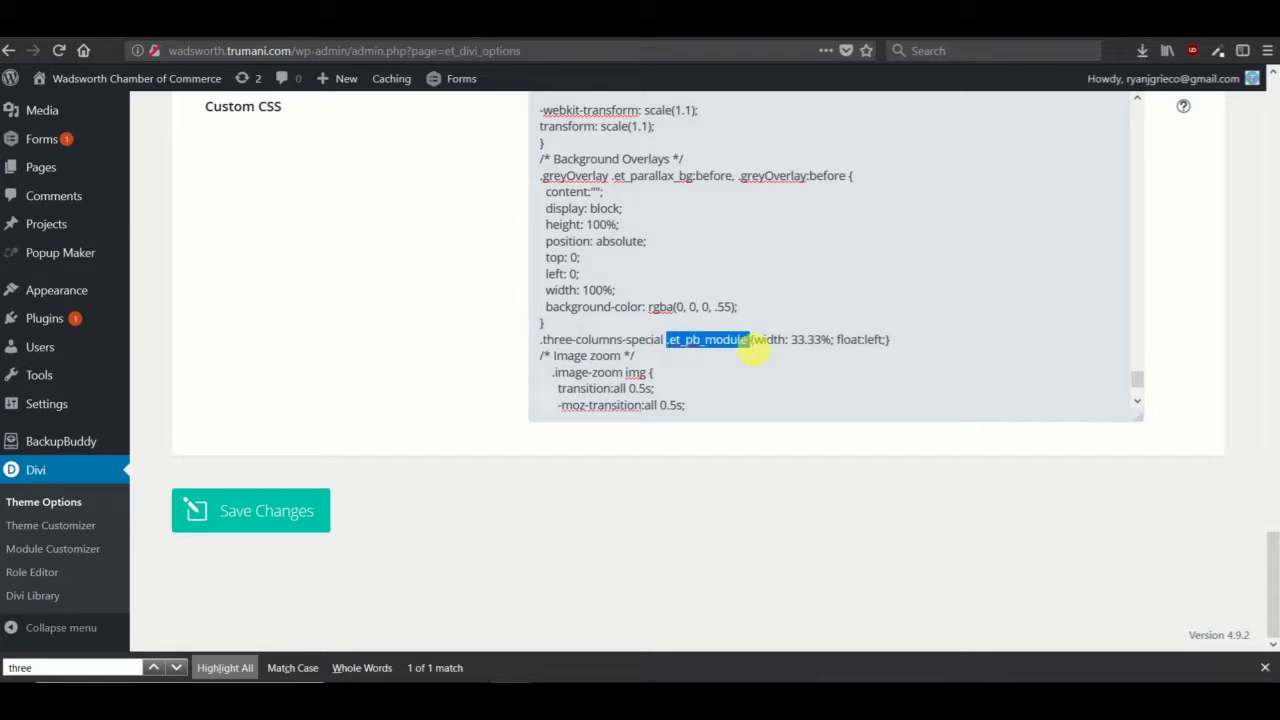
{"action": "left_click_drag", "start_coordinate": [752, 340], "coordinate": [826, 341]}
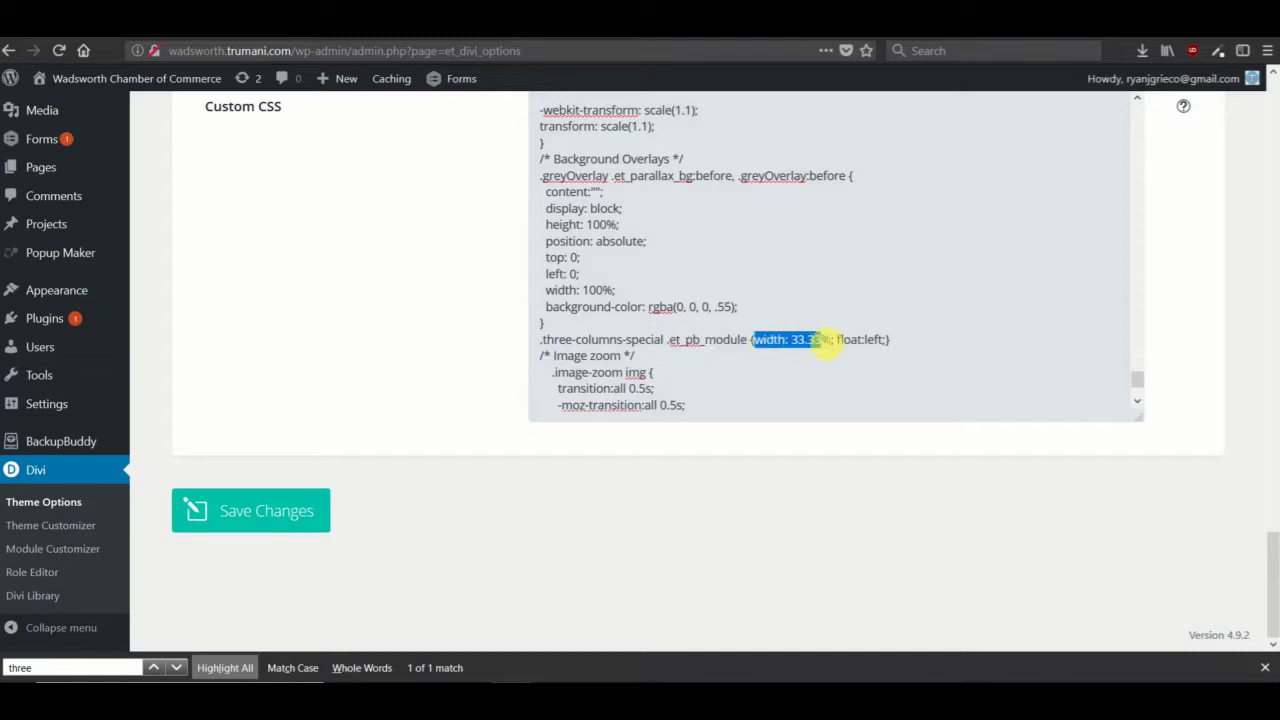
{"action": "left_click", "coordinate": [845, 357]}
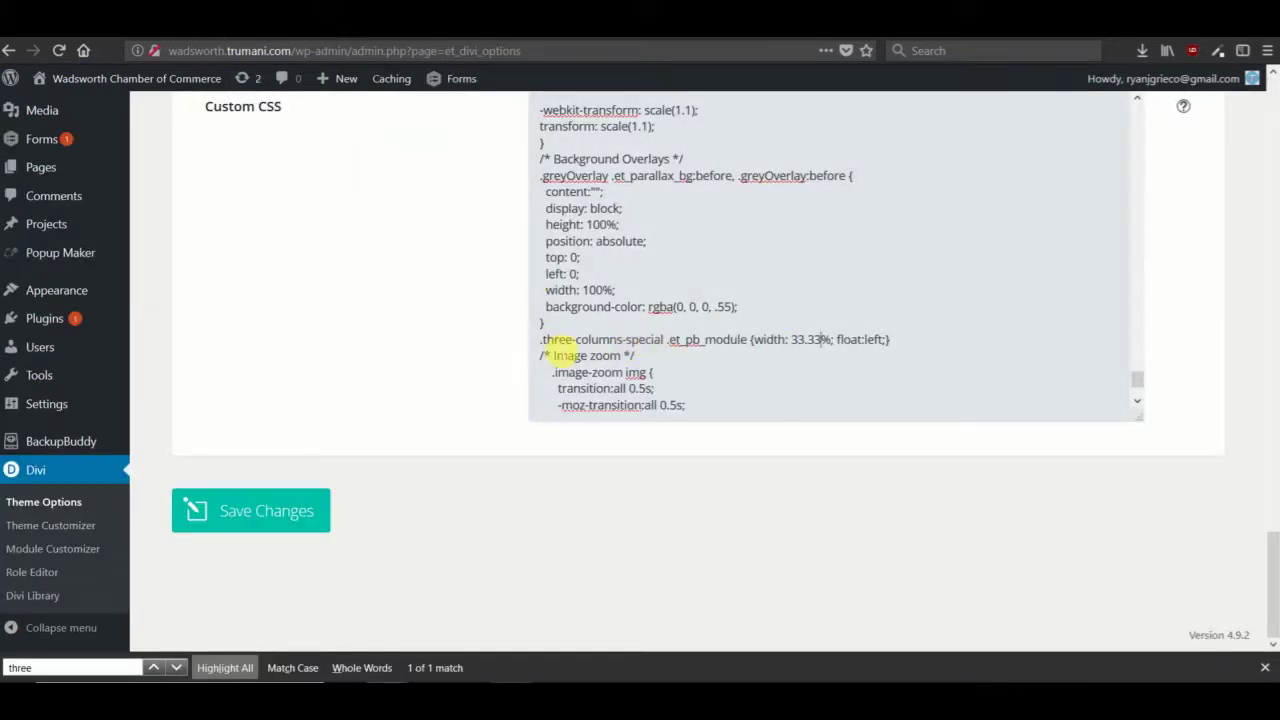
{"action": "left_click_drag", "start_coordinate": [549, 344], "coordinate": [676, 340]}
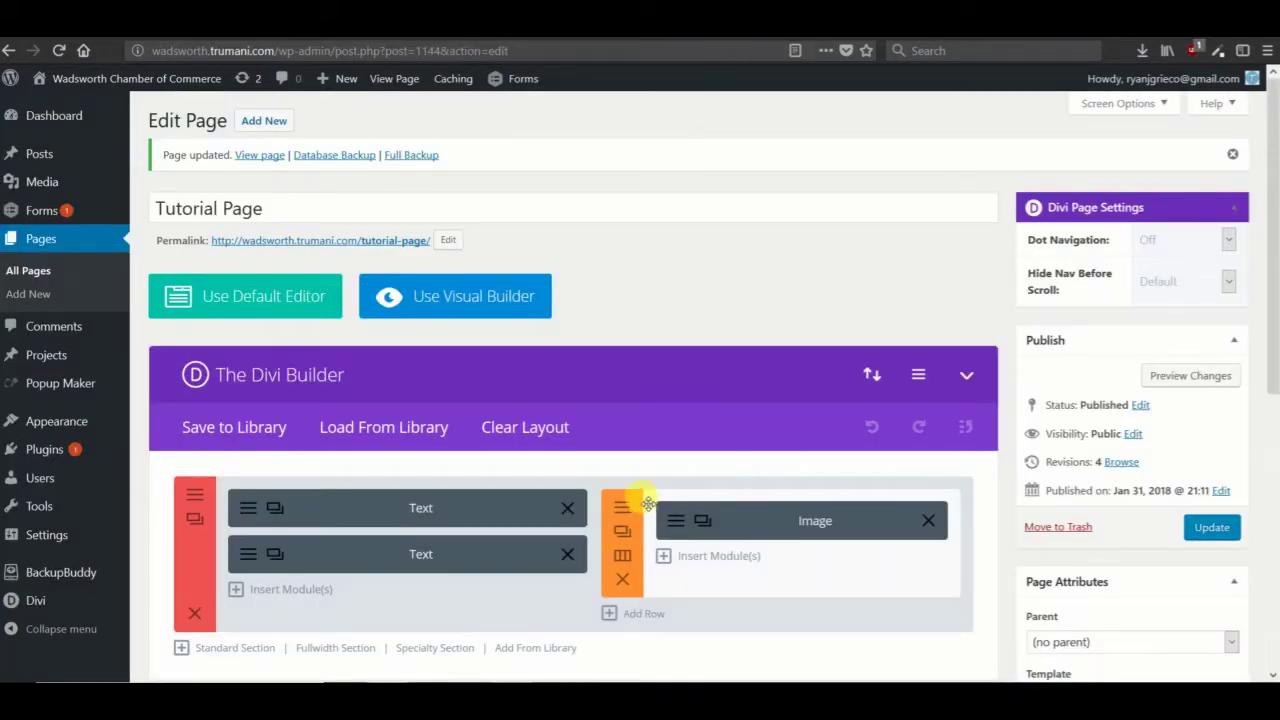
Using the Helpful Links row as reference, set the Tutorial Page row's CSS class to three-columns-special and save the row settings.
{"action": "scroll", "coordinate": [634, 500], "scroll_direction": "down", "scroll_amount": 3}
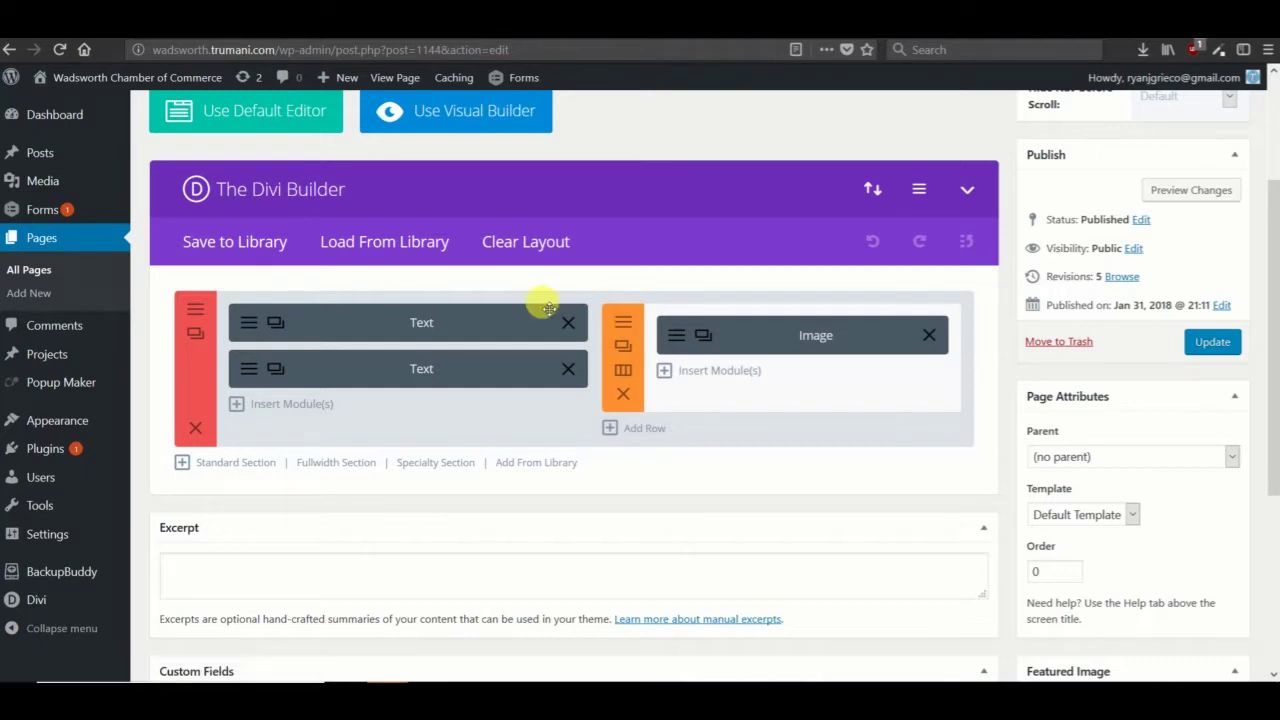
{"action": "left_click", "coordinate": [624, 326]}
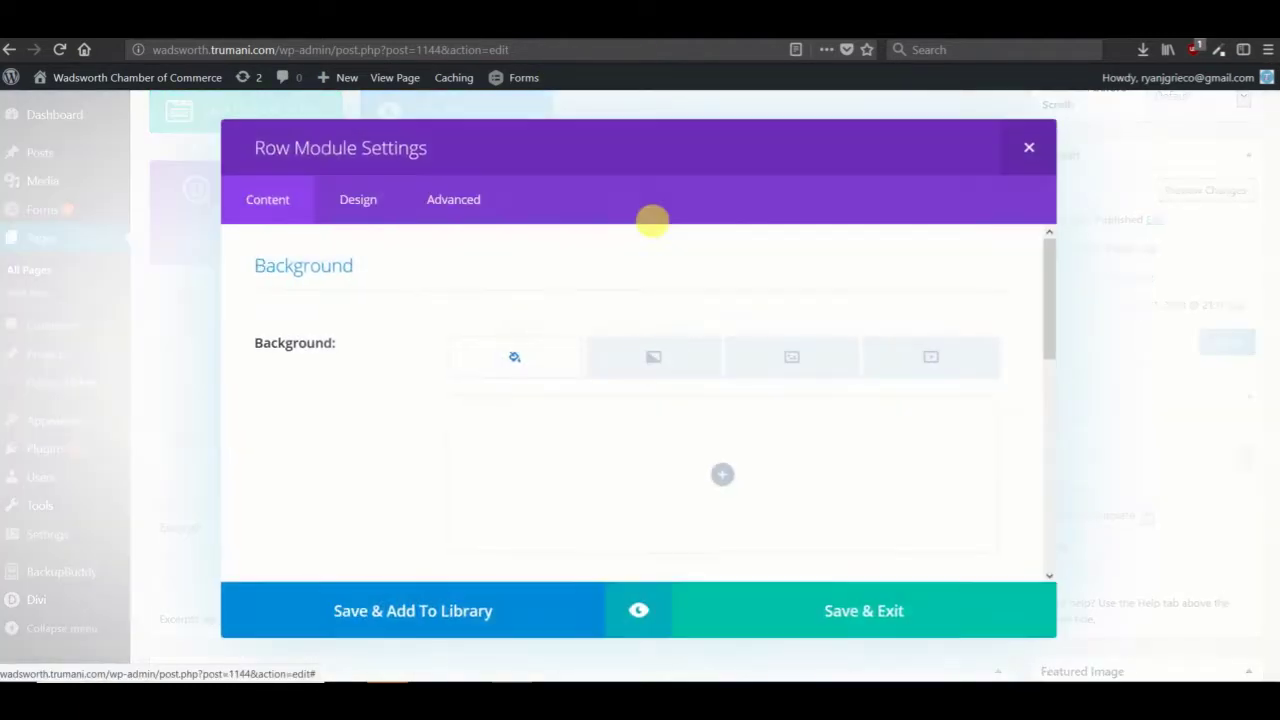
{"action": "left_click", "coordinate": [405, 205]}
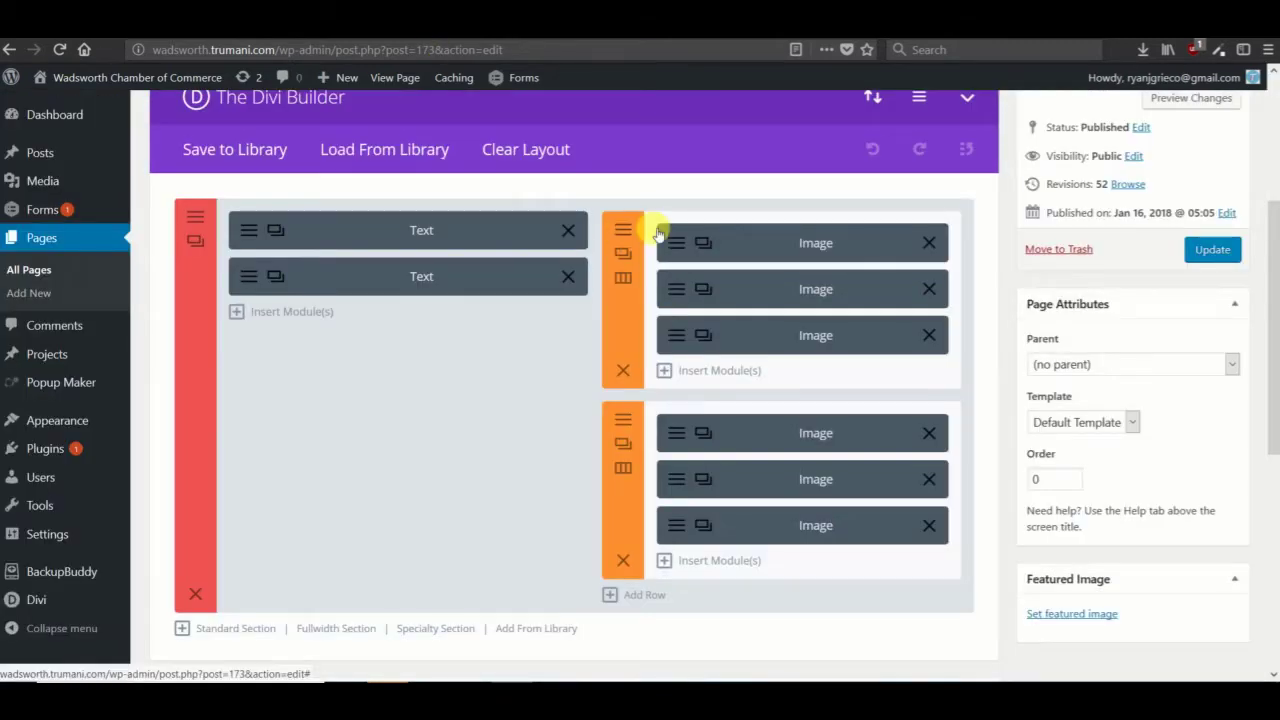
{"action": "left_click", "coordinate": [623, 229]}
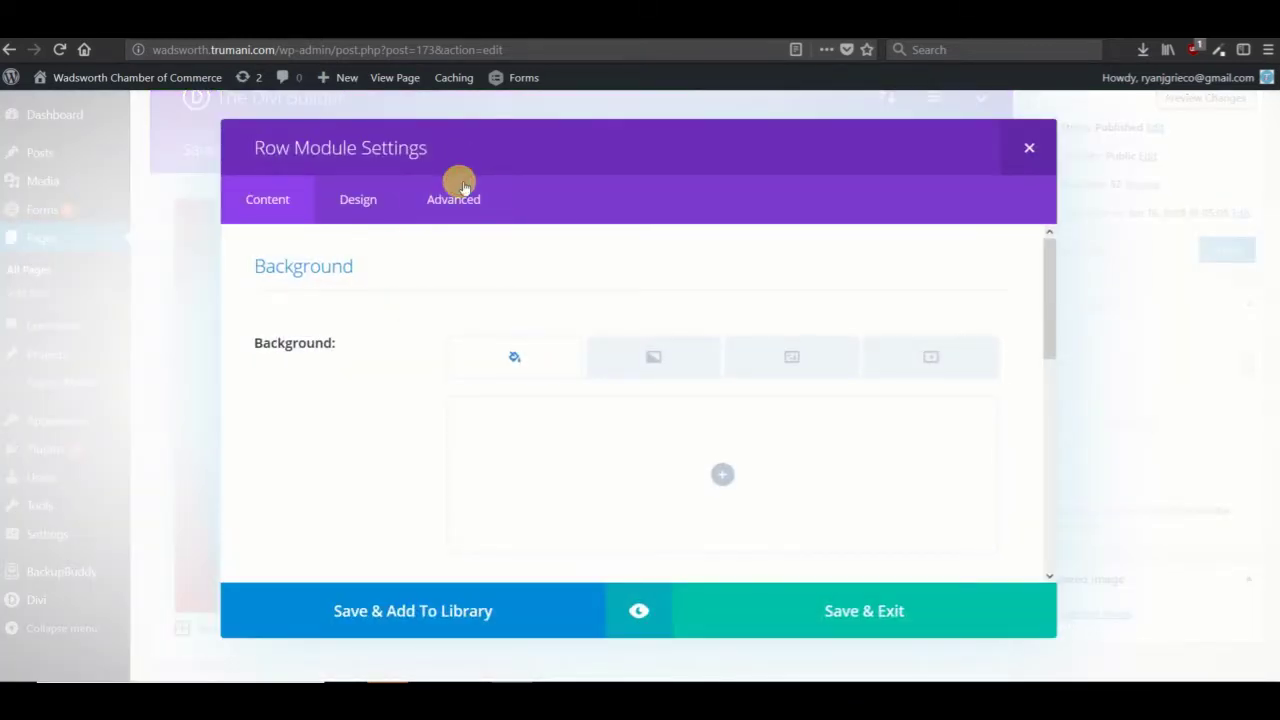
{"action": "left_click", "coordinate": [457, 190]}
{"action": "left_click_drag", "start_coordinate": [391, 409], "coordinate": [594, 417]}
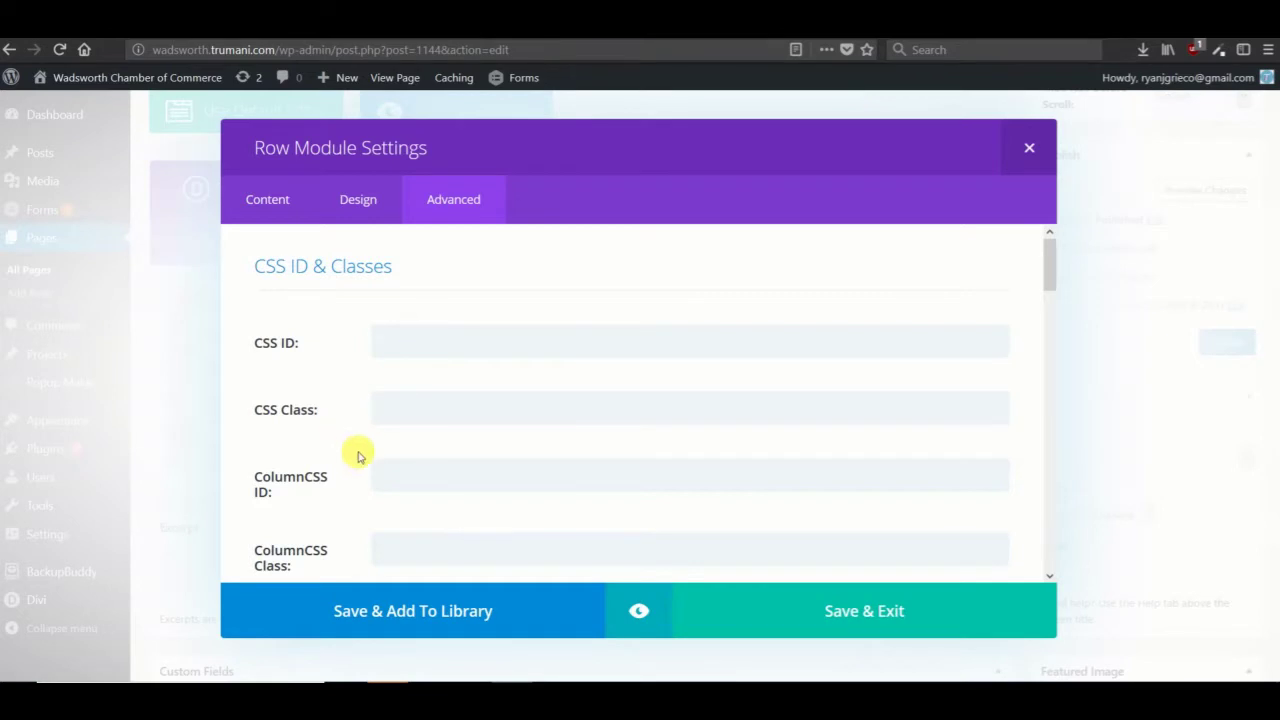
{"action": "left_click", "coordinate": [414, 420]}
{"action": "key", "text": "ctrl+v"}
{"action": "left_click", "coordinate": [737, 608]}
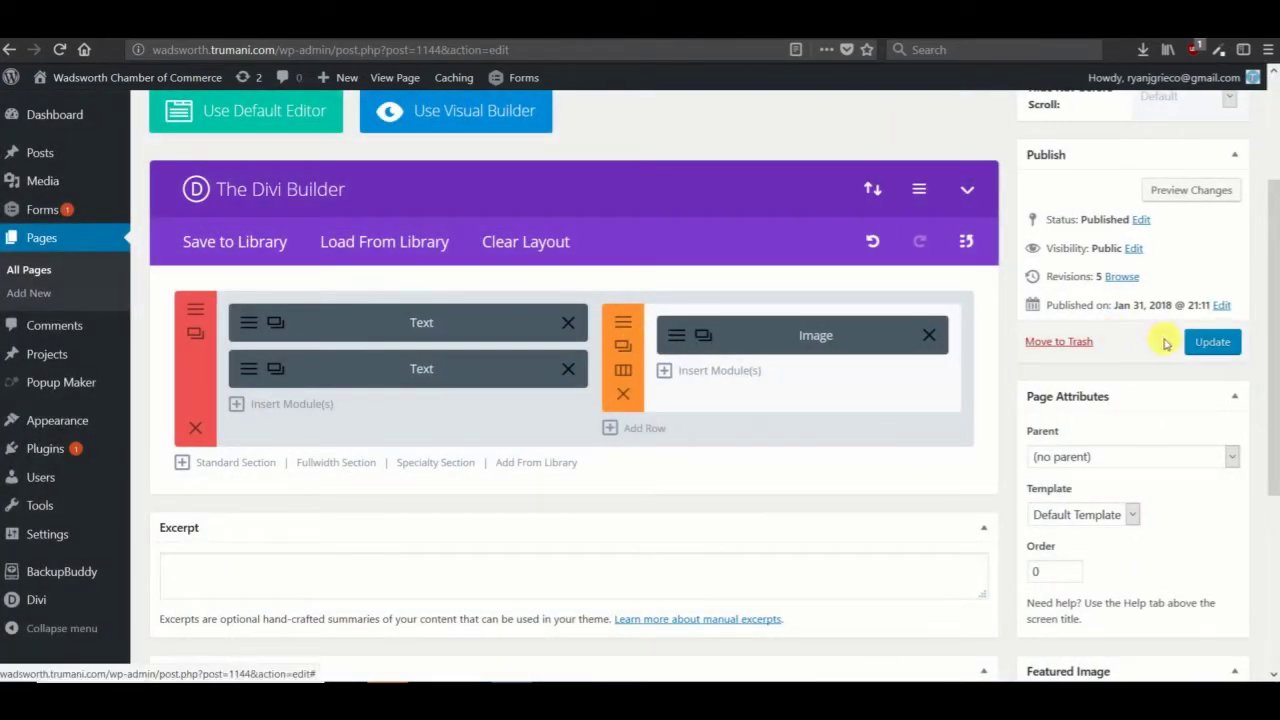
Update the Tutorial Page and check the logo's column width on the live page.
{"action": "left_click", "coordinate": [1200, 341]}
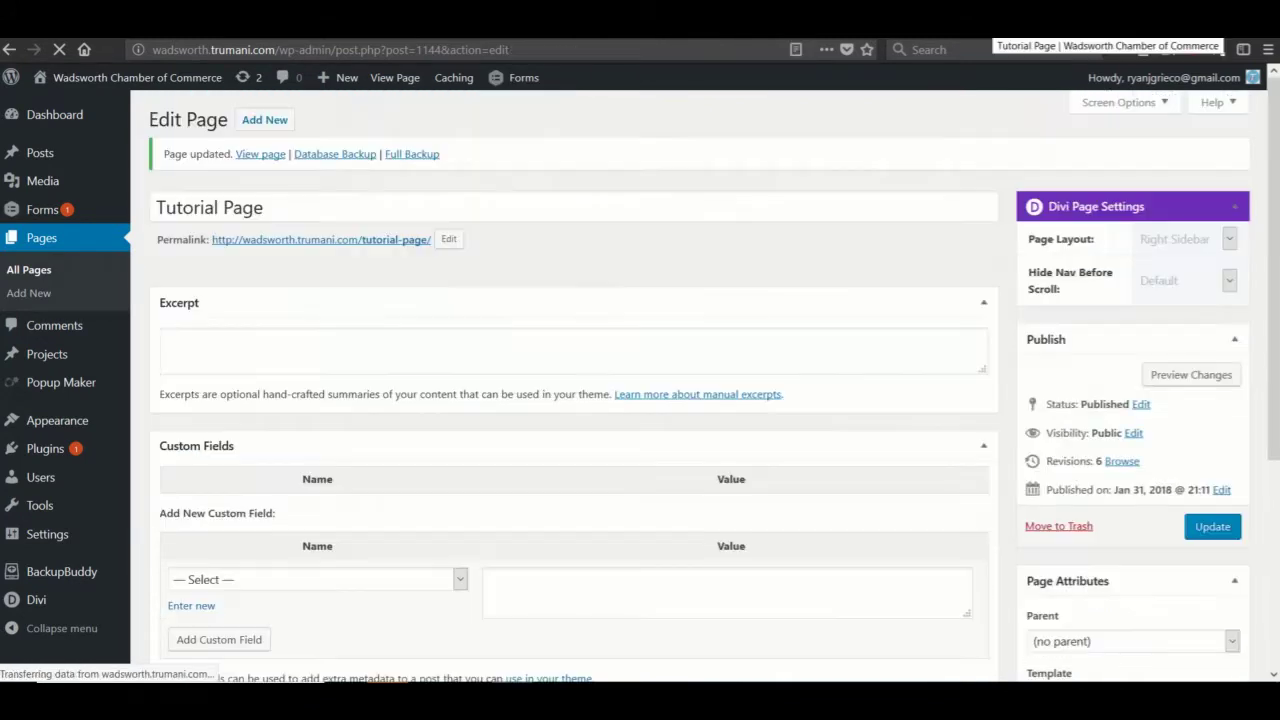
{"action": "left_click", "coordinate": [395, 77]}
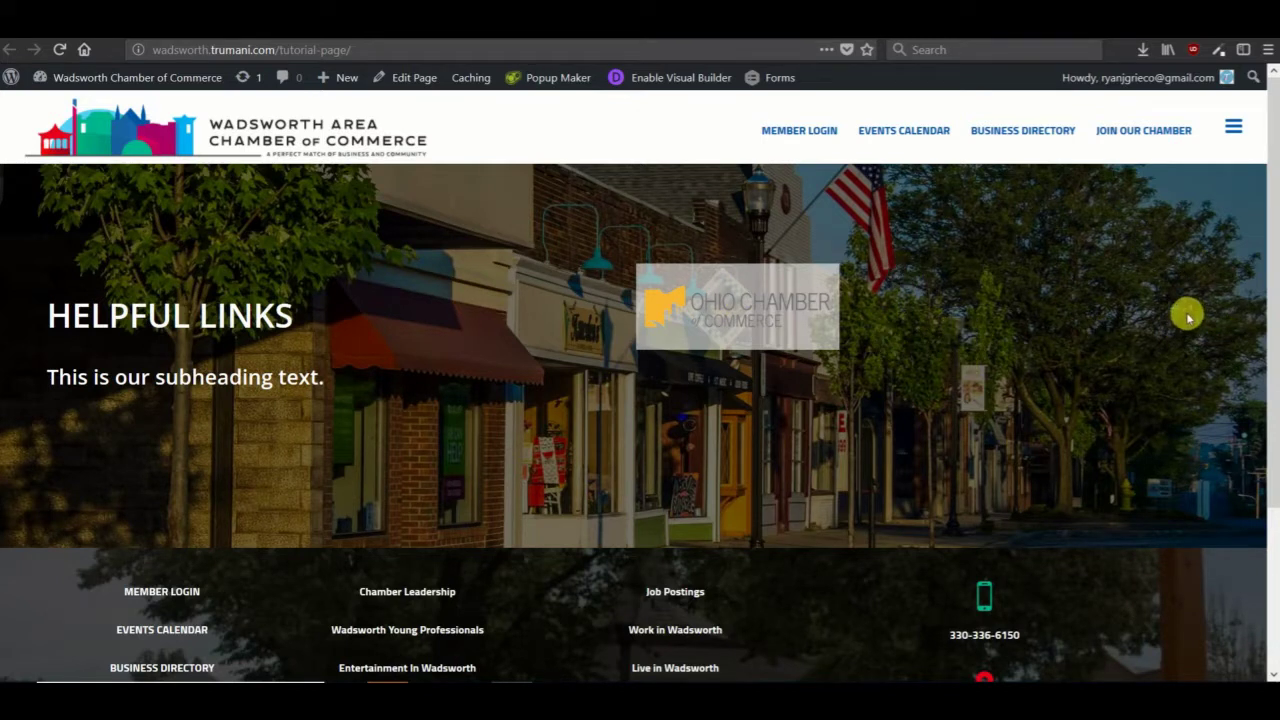
{"action": "left_click", "coordinate": [748, 40]}
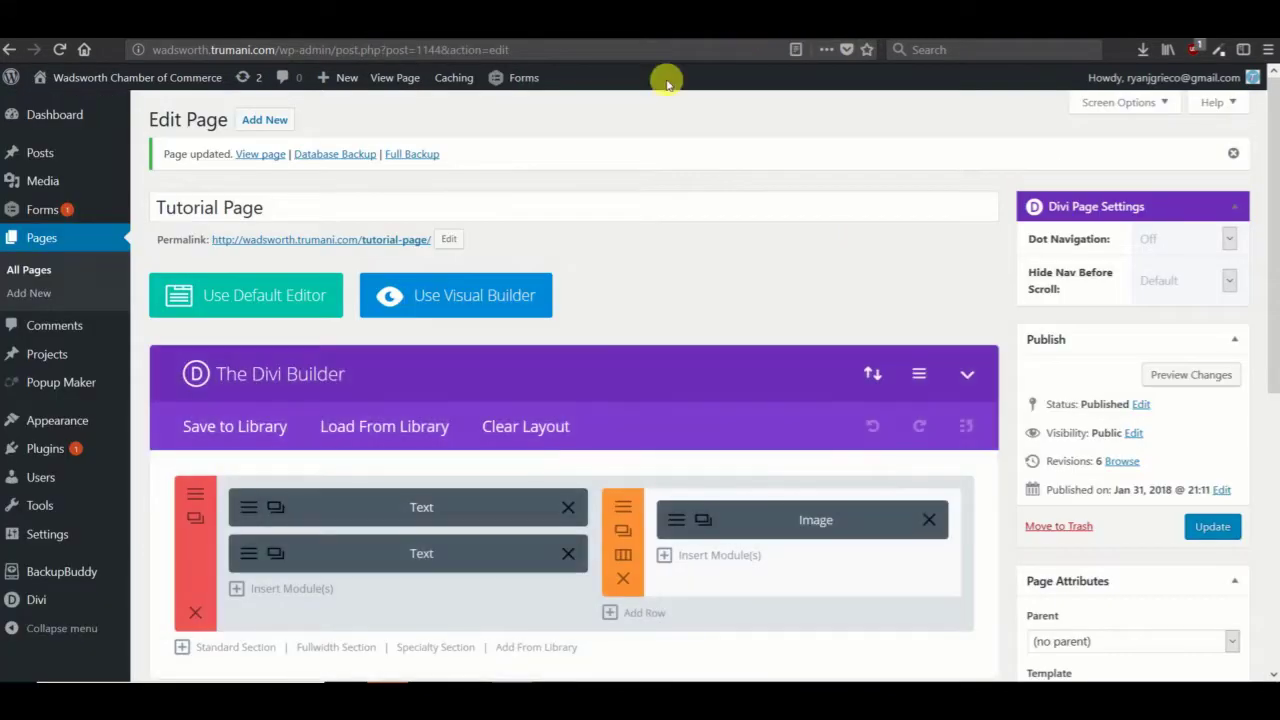
Open the image module's settings and copy the image-zoom class name from the theme's Custom CSS.
{"action": "scroll", "coordinate": [586, 386], "scroll_direction": "down", "scroll_amount": 3}
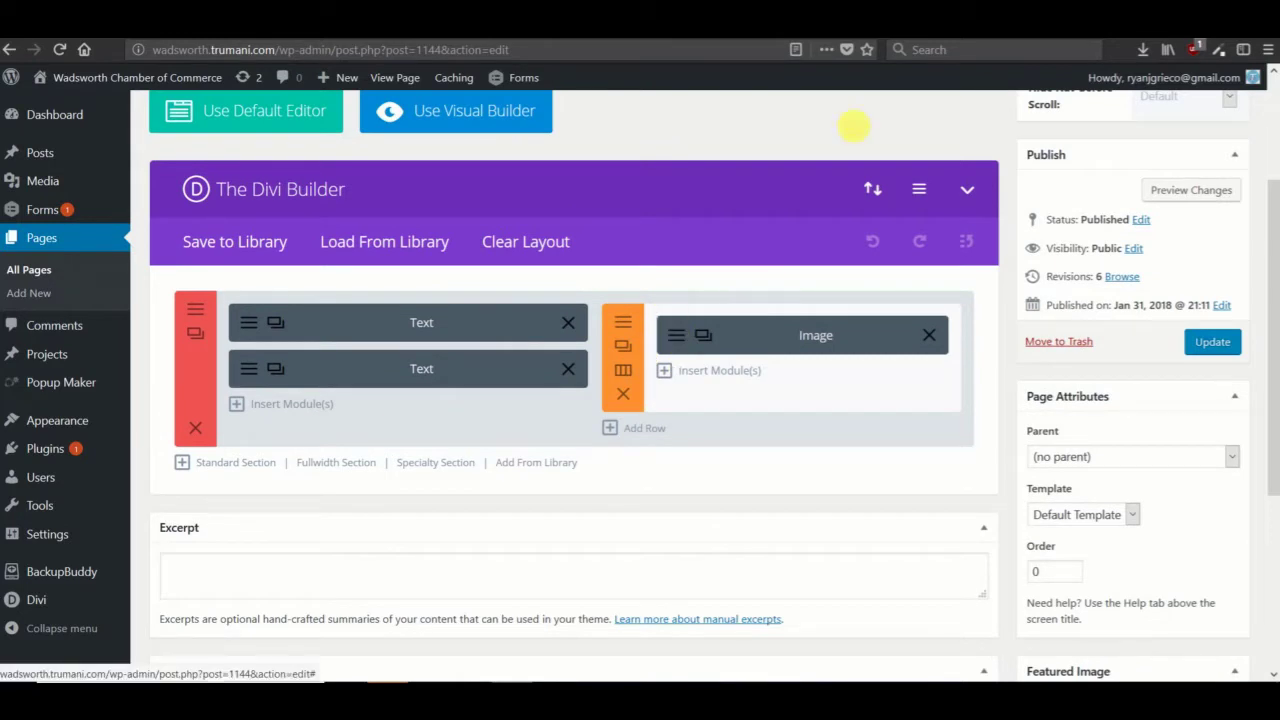
{"action": "left_click", "coordinate": [703, 335]}
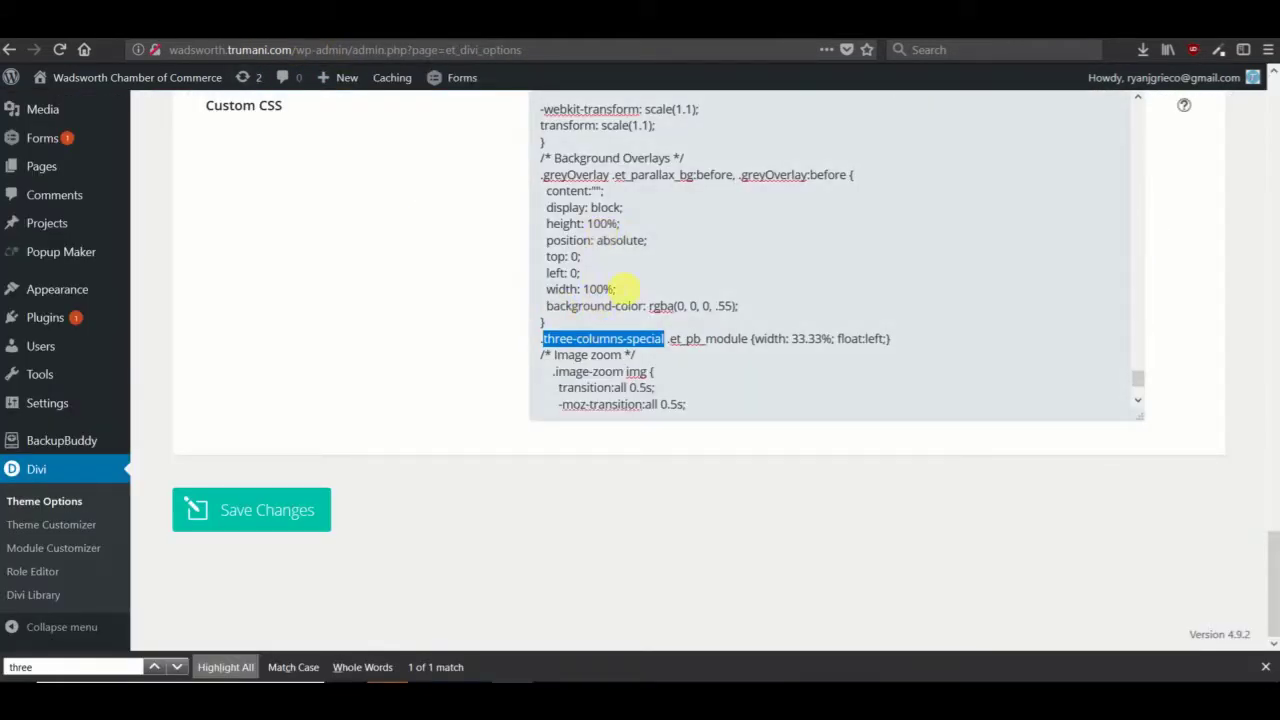
{"action": "scroll", "coordinate": [630, 322], "scroll_direction": "down", "scroll_amount": 2}
{"action": "scroll", "coordinate": [577, 362], "scroll_direction": "down", "scroll_amount": 1}
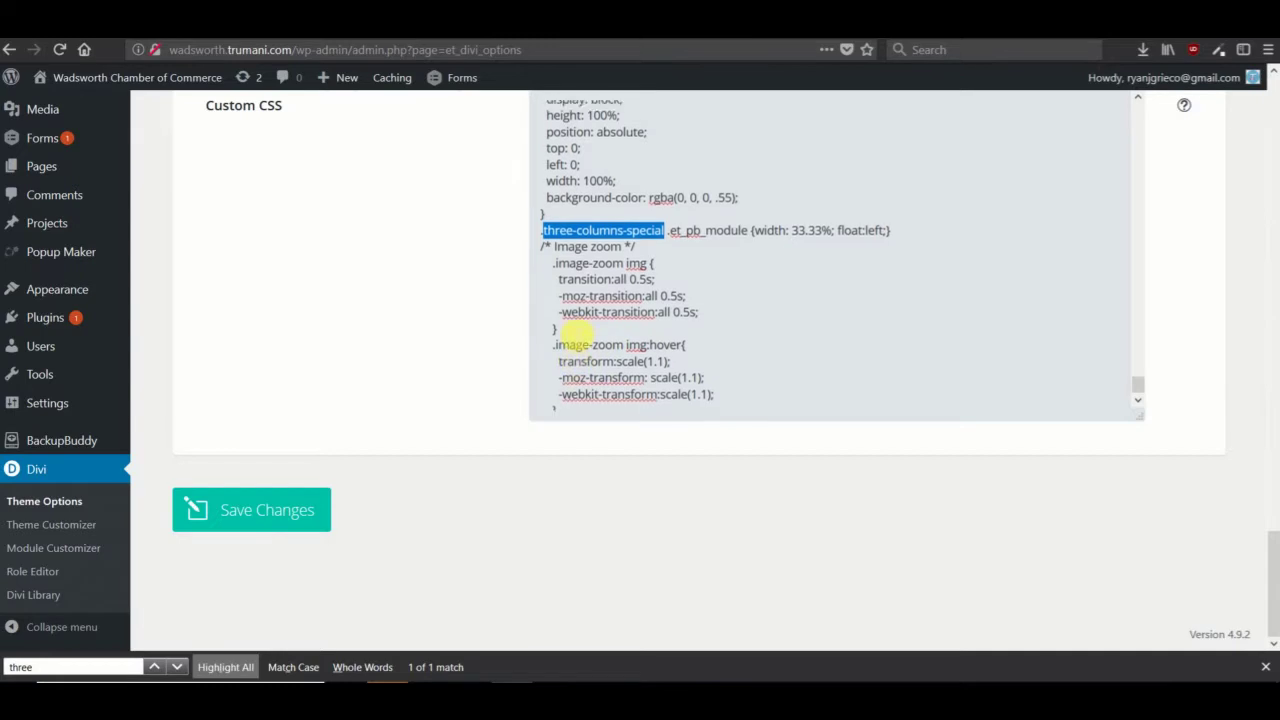
{"action": "left_click_drag", "start_coordinate": [556, 337], "coordinate": [606, 338]}
{"action": "key", "text": "ctrl+c"}
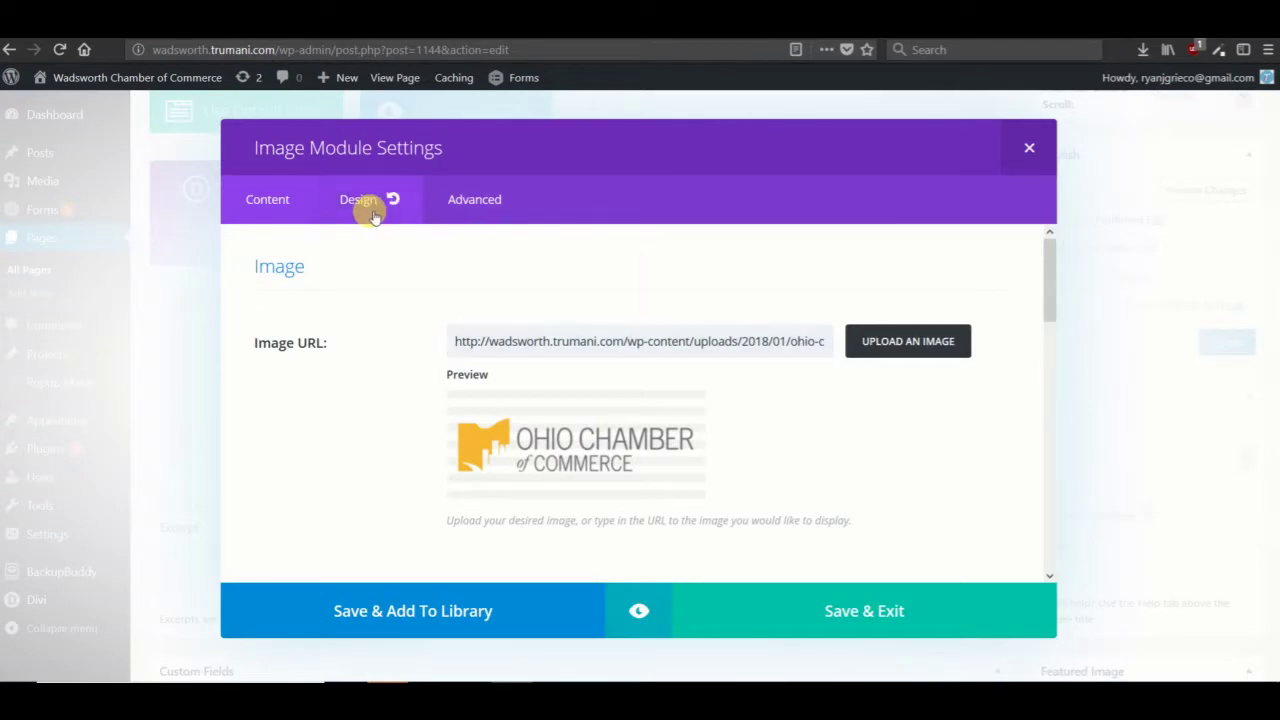
Replace the image module's CSS class with image-zoom and save the module settings.
{"action": "left_click", "coordinate": [366, 205]}
{"action": "left_click", "coordinate": [477, 205]}
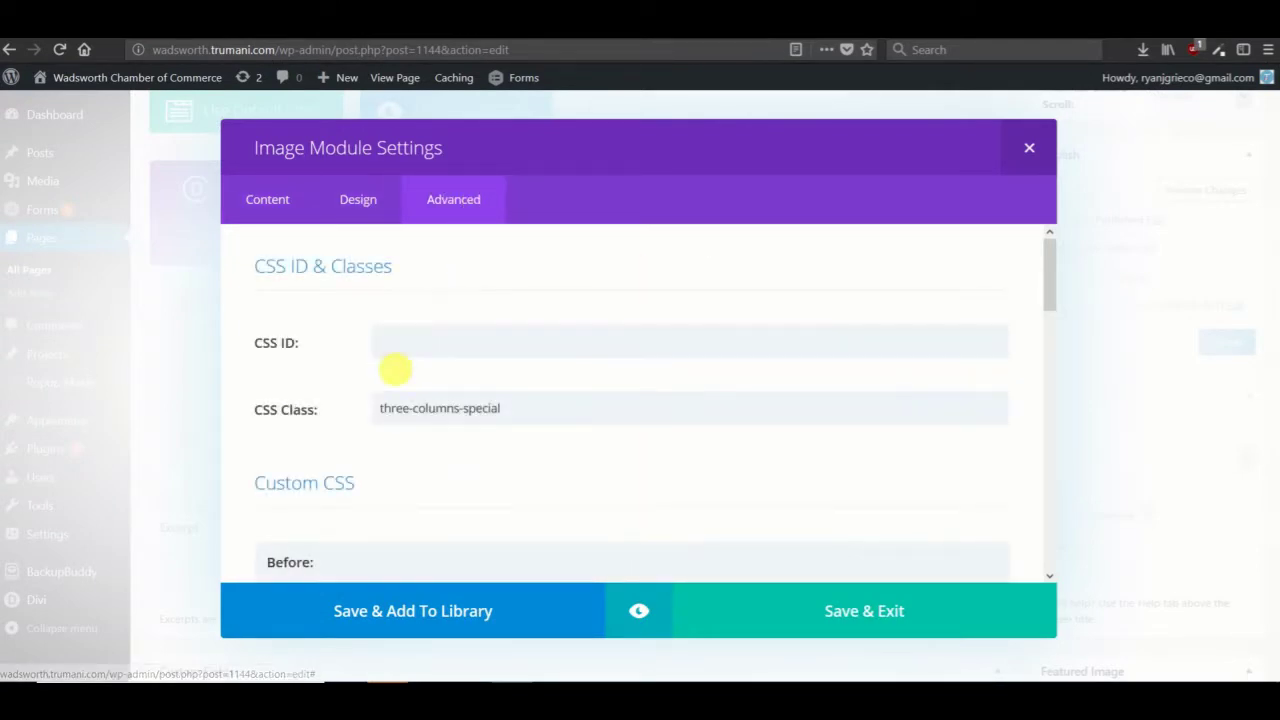
{"action": "left_click_drag", "start_coordinate": [530, 412], "coordinate": [385, 412]}
{"action": "key", "text": "ctrl+v"}
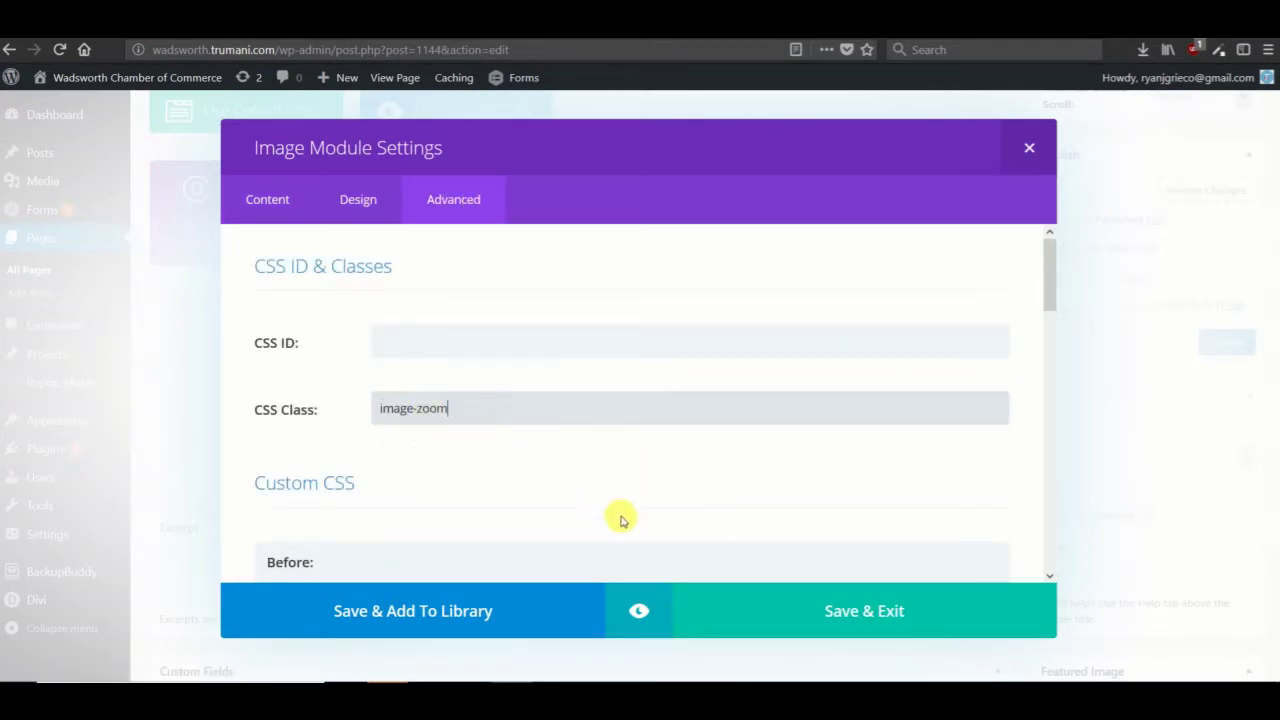
{"action": "left_click", "coordinate": [855, 612]}
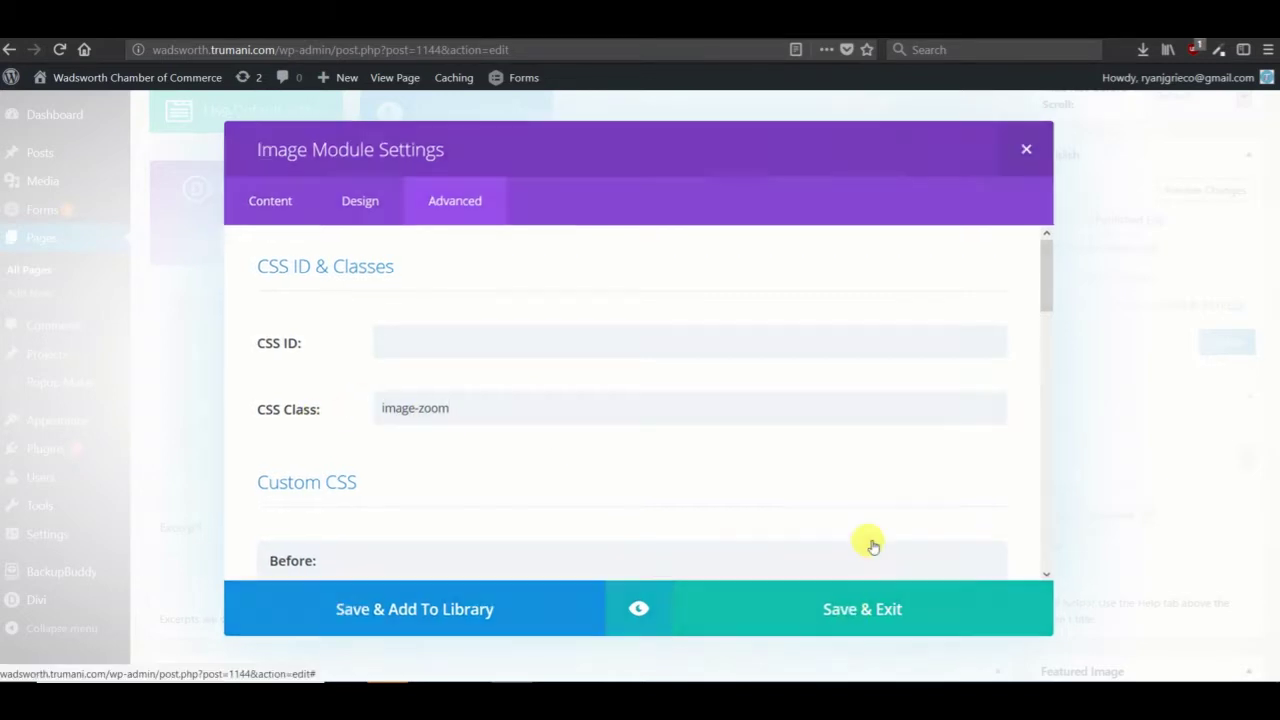
Update the page and test the logo's zoom effect on the live page.
{"action": "left_click", "coordinate": [1210, 342]}
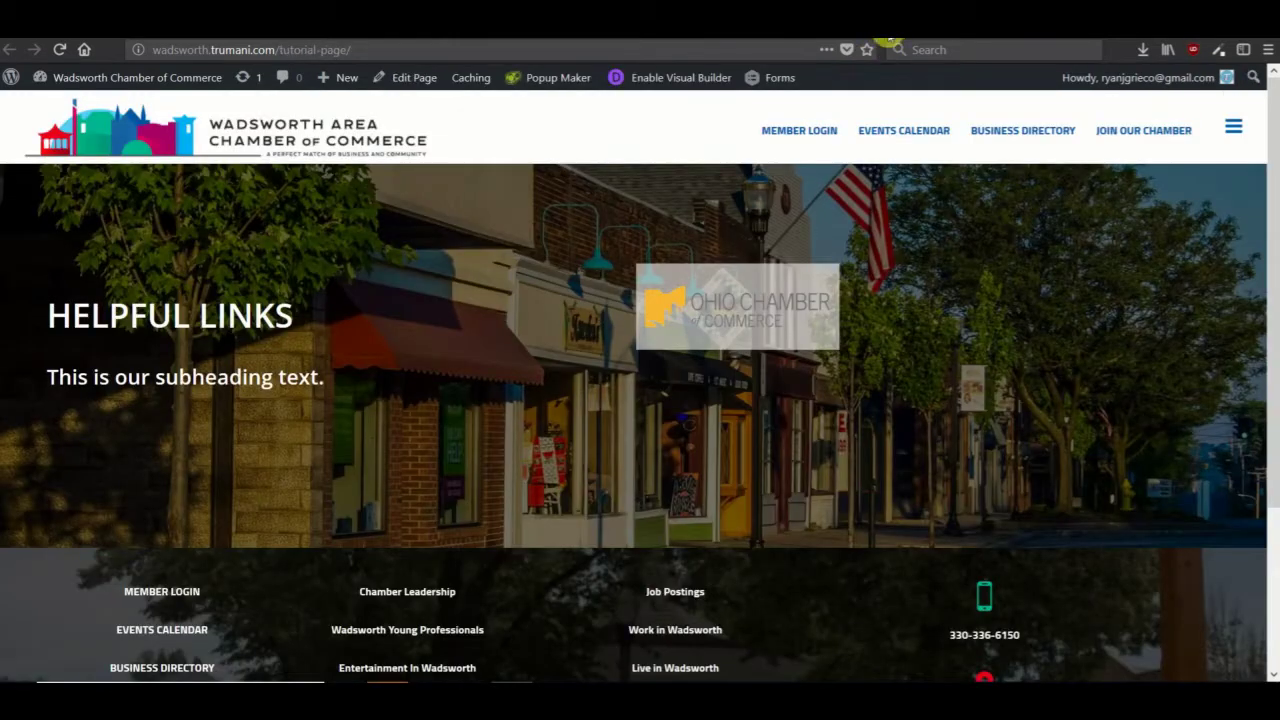
{"action": "left_click", "coordinate": [730, 285]}
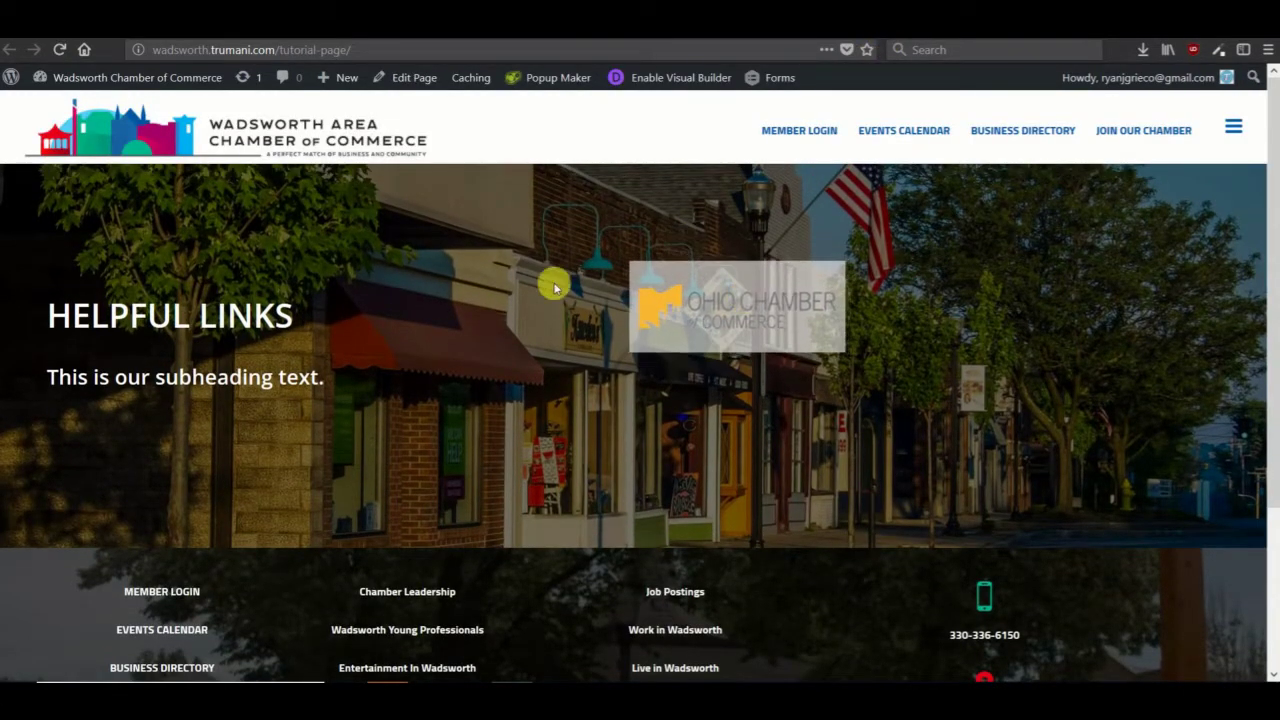
{"action": "left_click", "coordinate": [688, 38]}
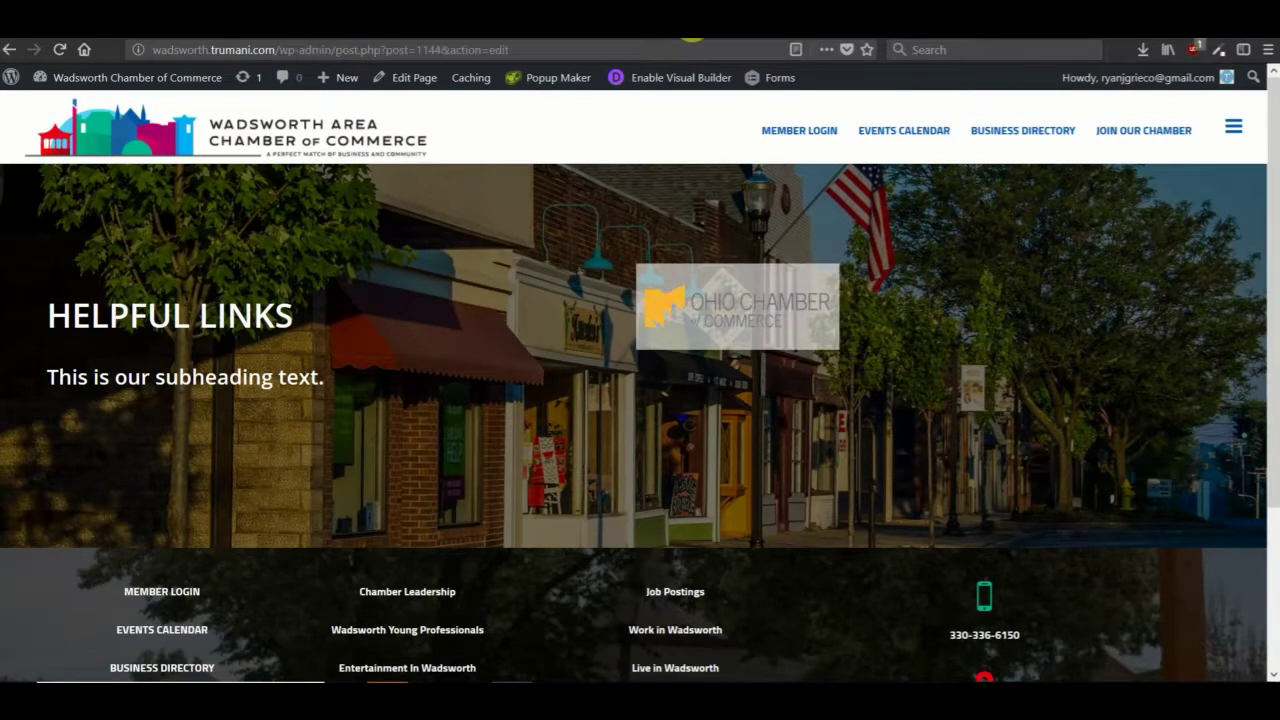
Duplicate the image module twice within its row, update the page and check the logos on the live page.
{"action": "scroll", "coordinate": [663, 314], "scroll_direction": "down", "scroll_amount": 3}
{"action": "left_click", "coordinate": [704, 336]}
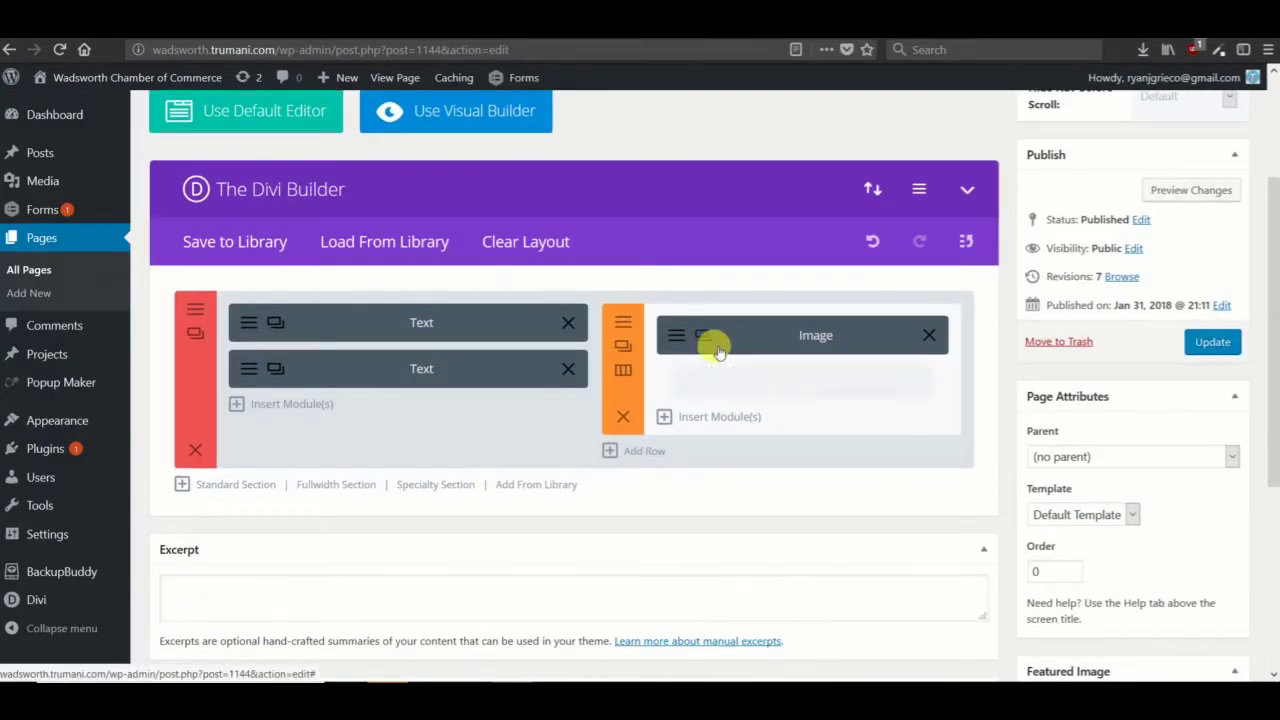
{"action": "left_click", "coordinate": [704, 336]}
{"action": "left_click", "coordinate": [1214, 343]}
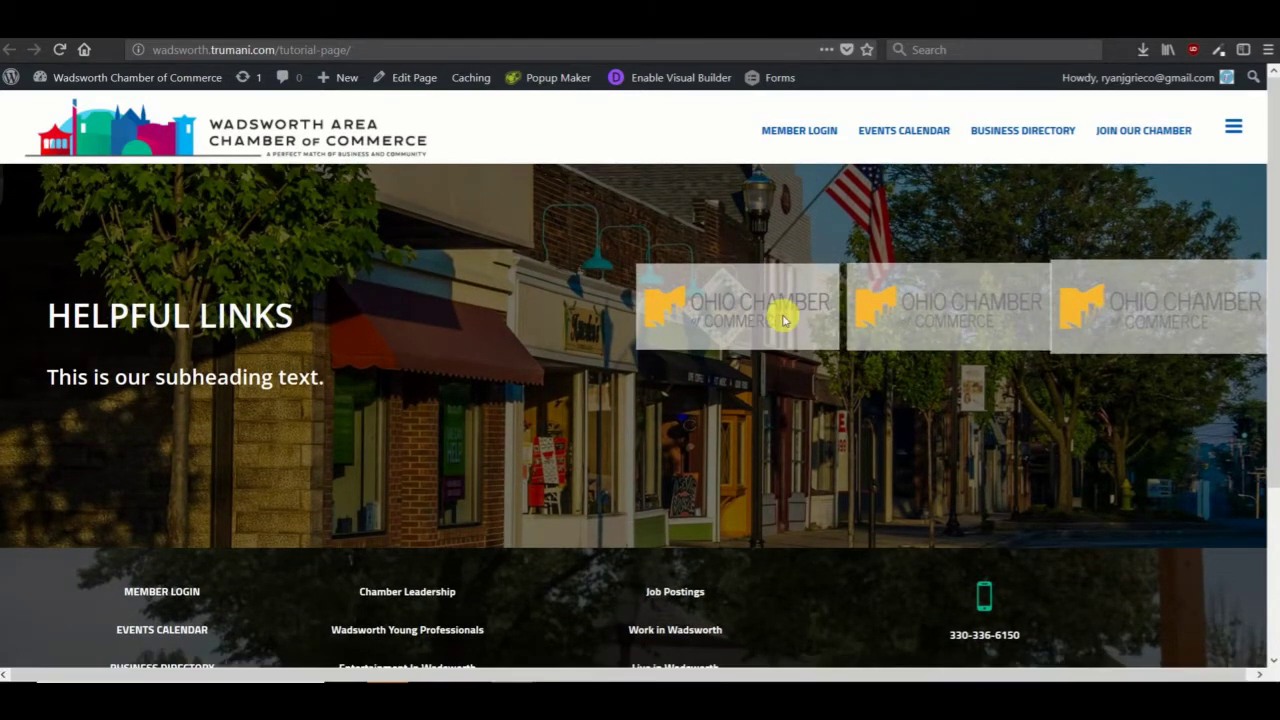
{"action": "key", "text": "alt+Left"}
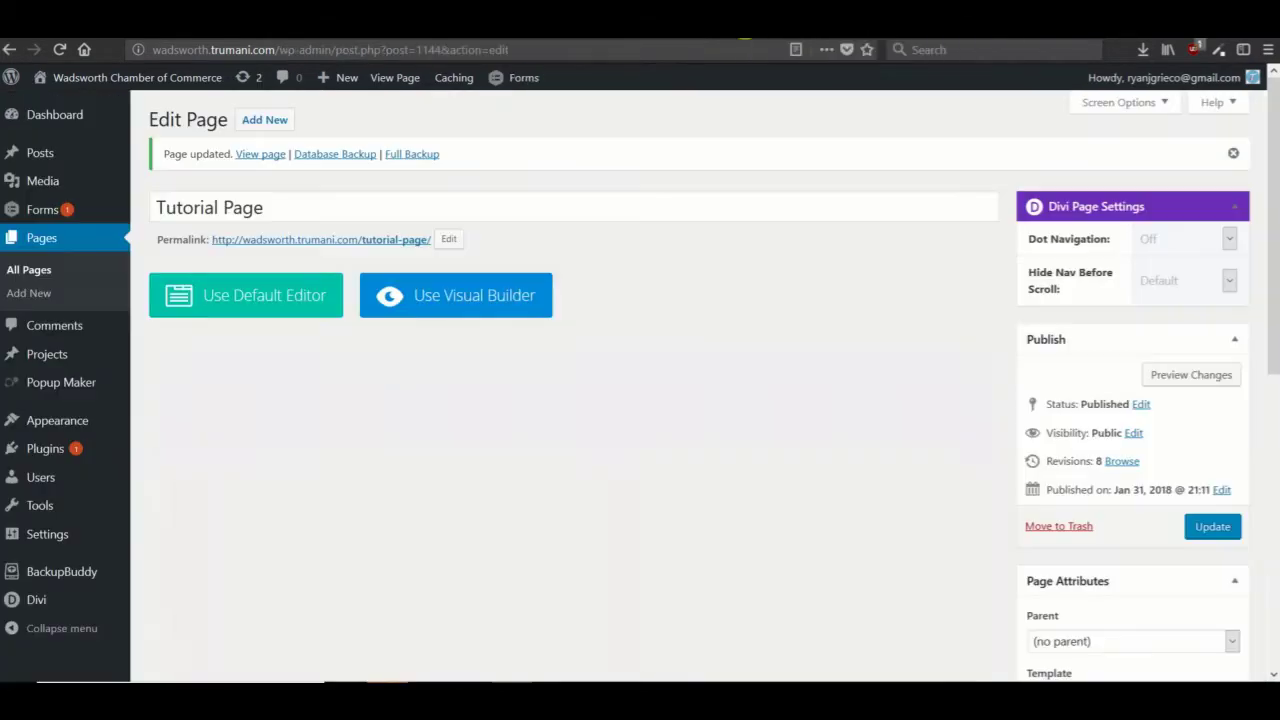
Check the logo spacing on the live page and review the image row's CSS settings.
{"action": "scroll", "coordinate": [673, 160], "scroll_direction": "down", "scroll_amount": 3}
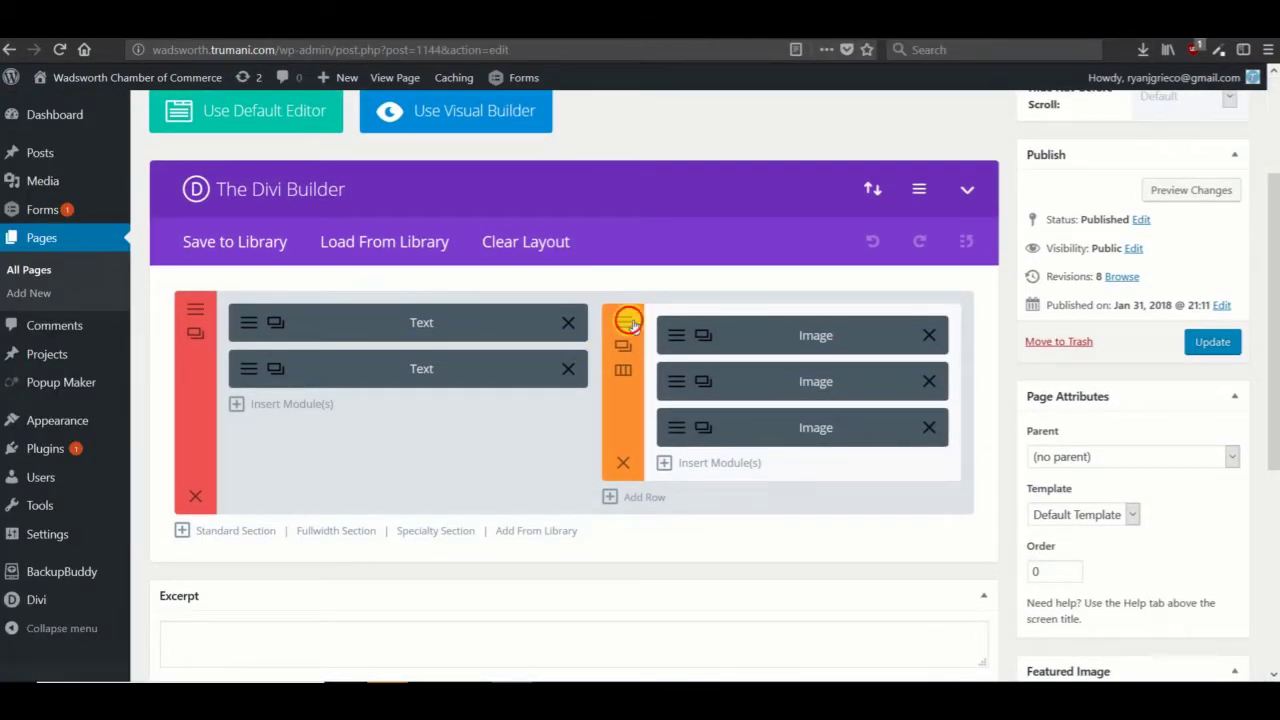
{"action": "key", "text": "alt+Right"}
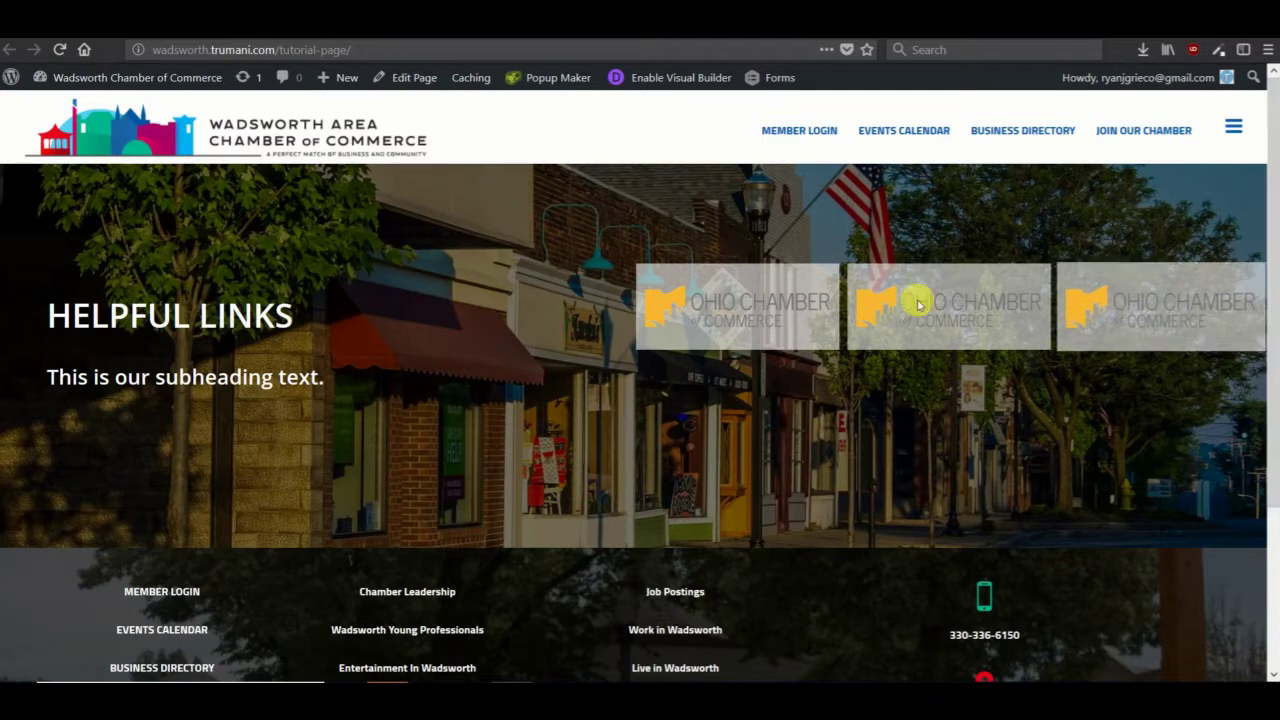
{"action": "key", "text": "alt+Left"}
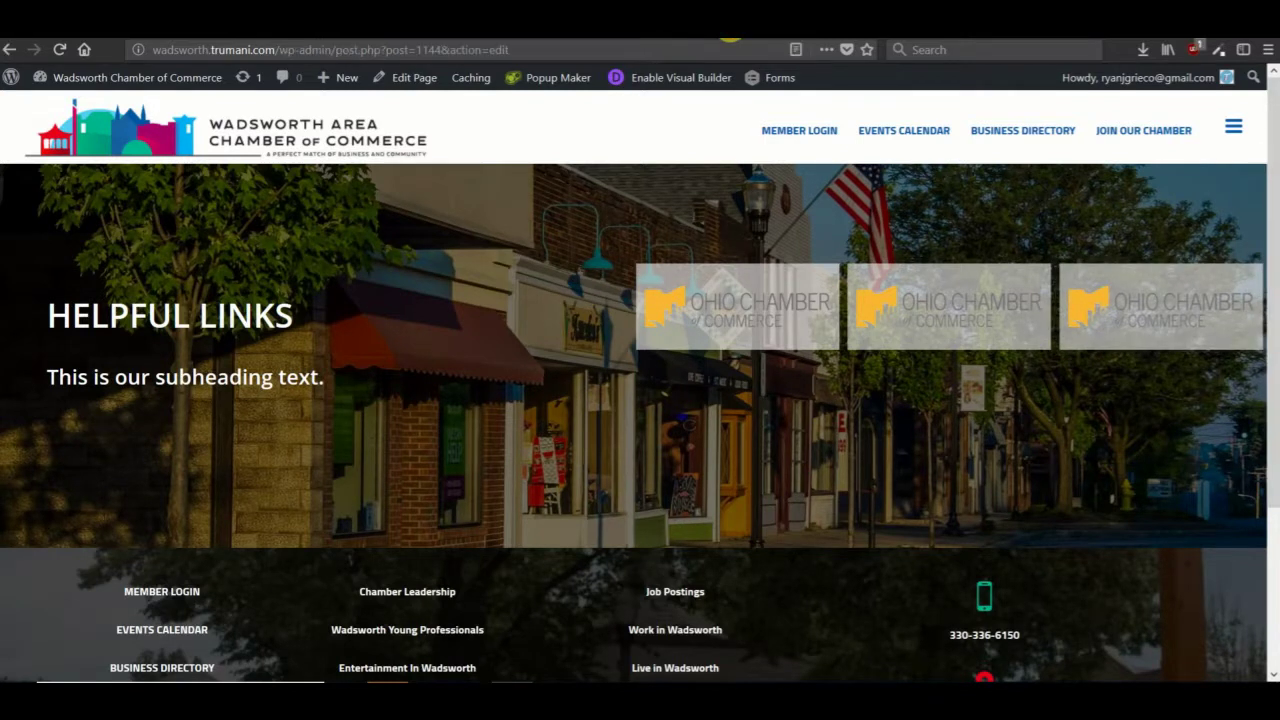
{"action": "left_click", "coordinate": [453, 200]}
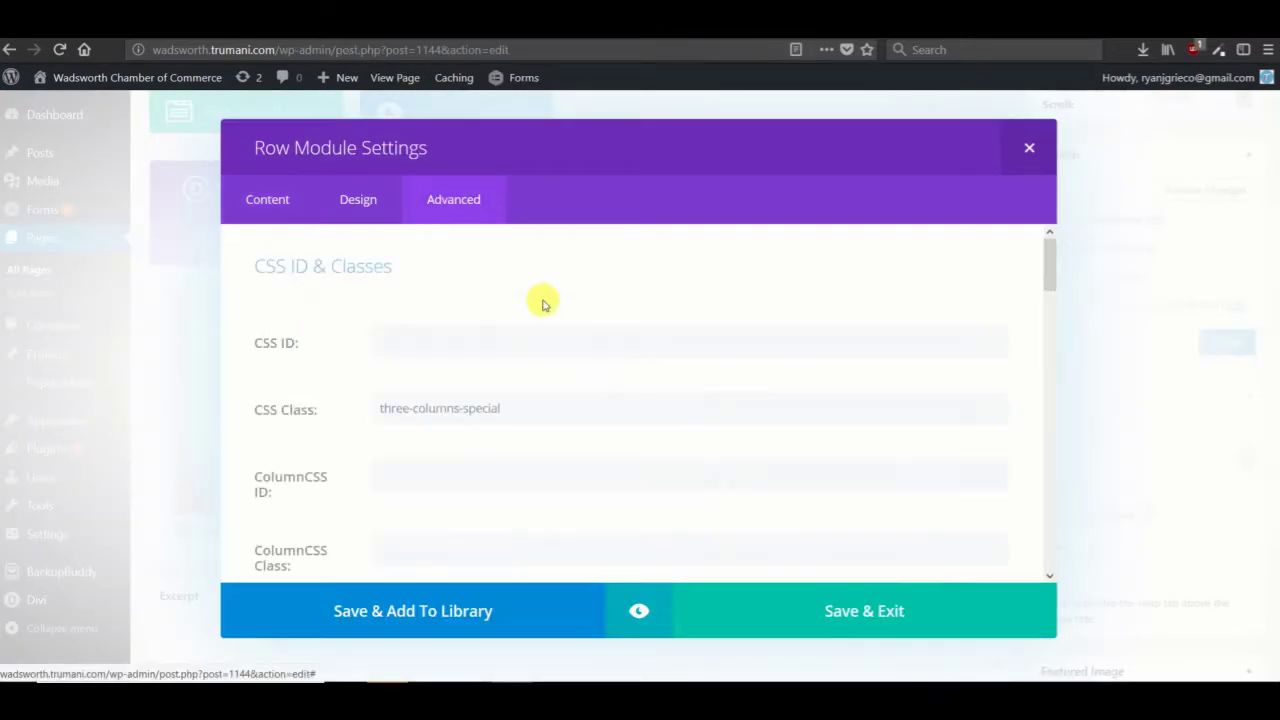
{"action": "scroll", "coordinate": [480, 338], "scroll_direction": "down", "scroll_amount": 3}
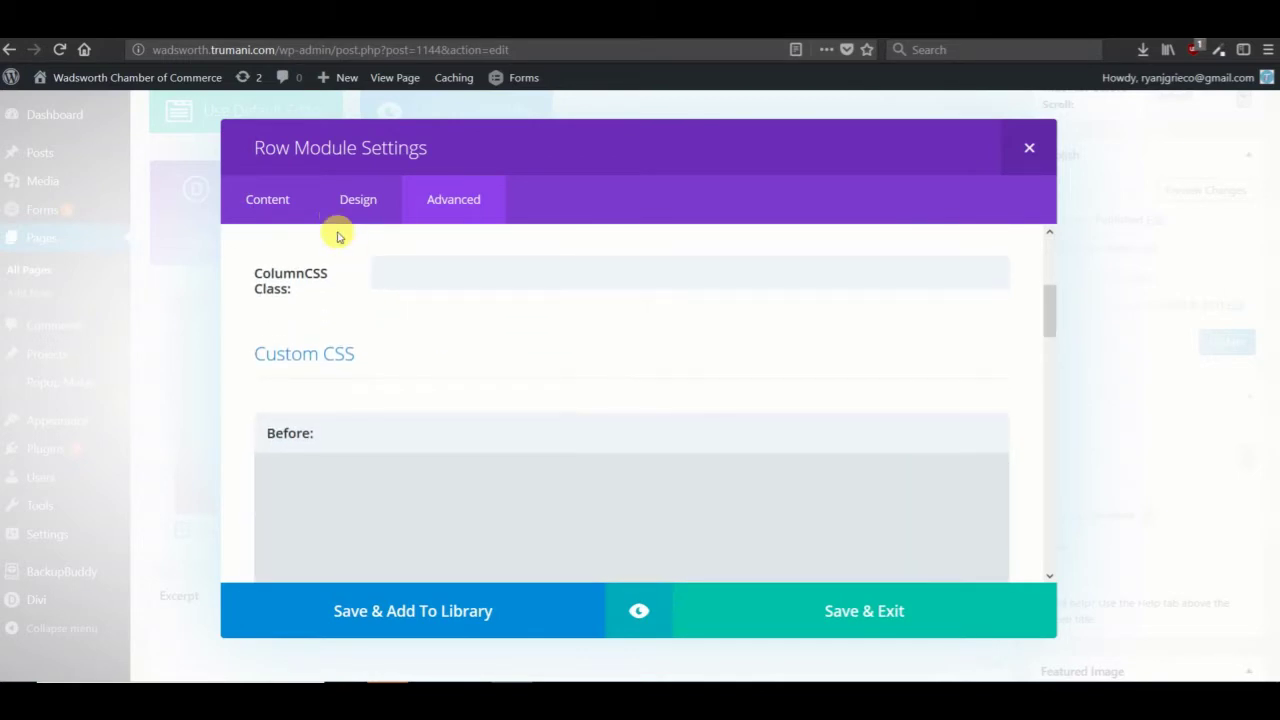
Clear the image row's right column padding, set its right custom padding to 30 instead, and save the row.
{"action": "left_click", "coordinate": [355, 200]}
{"action": "scroll", "coordinate": [651, 455], "scroll_direction": "down", "scroll_amount": 3}
{"action": "scroll", "coordinate": [651, 455], "scroll_direction": "down", "scroll_amount": 3}
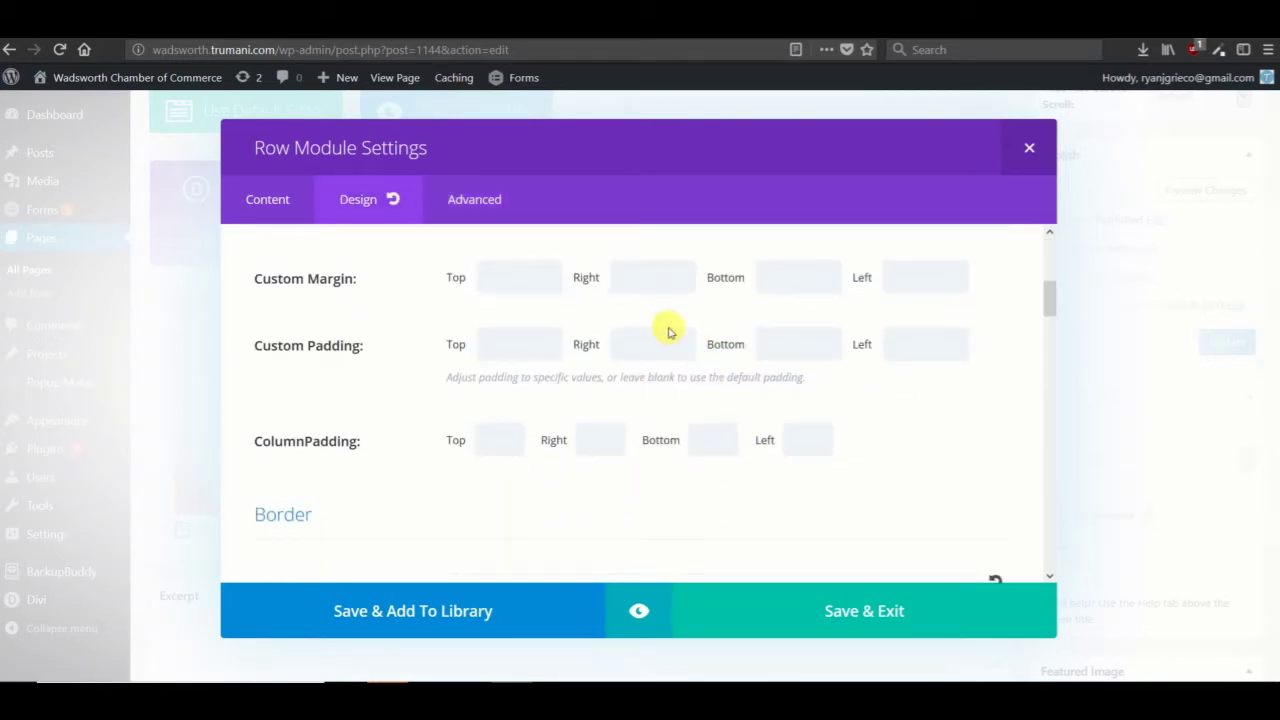
{"action": "scroll", "coordinate": [700, 430], "scroll_direction": "down", "scroll_amount": 2}
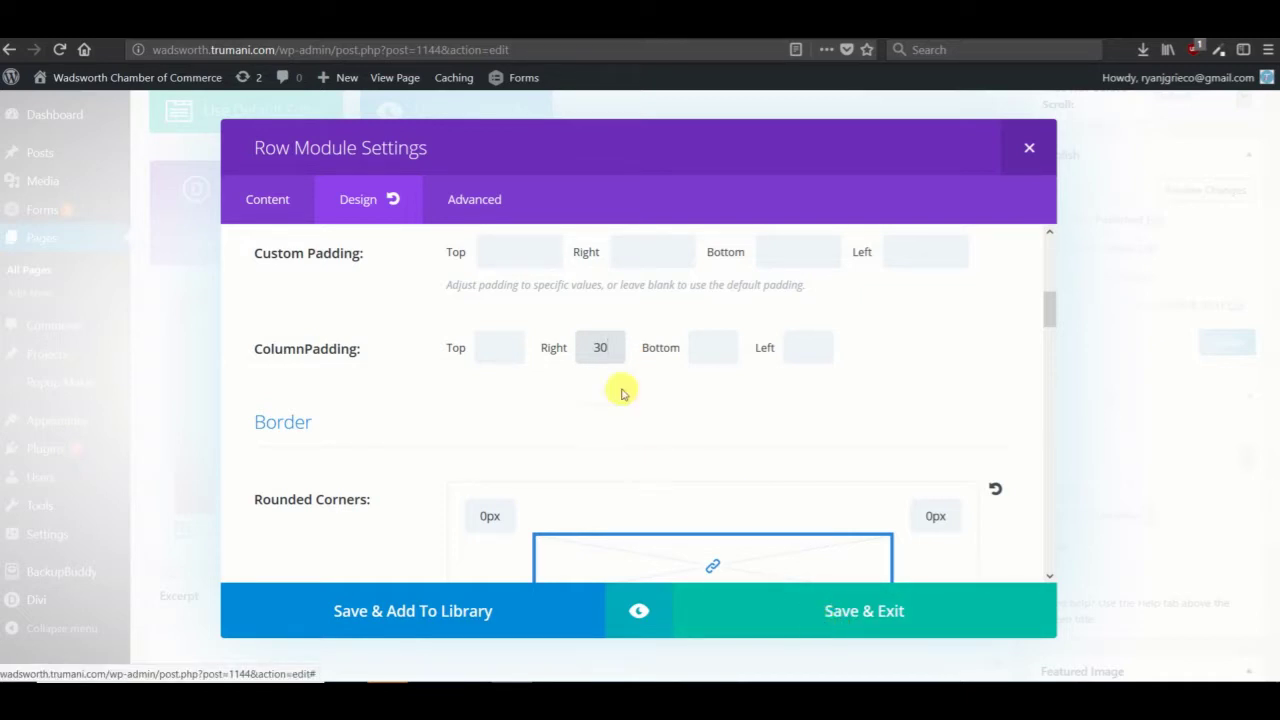
{"action": "left_click", "coordinate": [600, 355]}
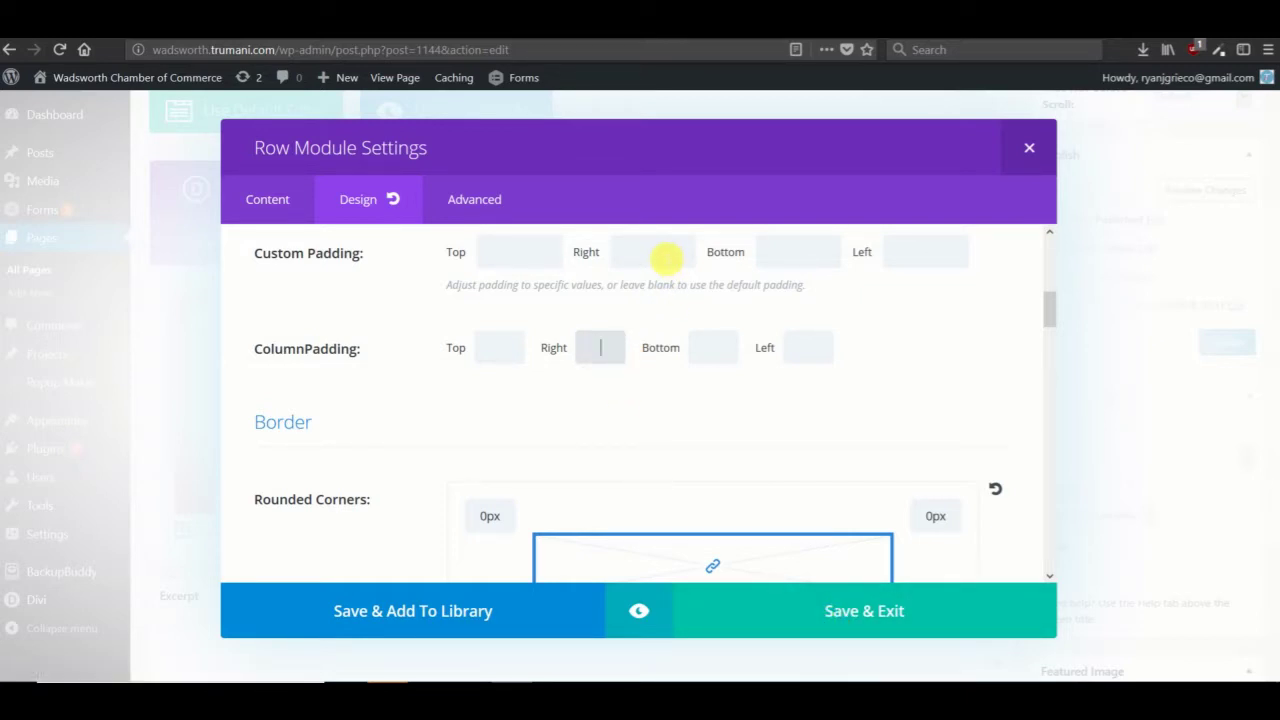
{"action": "left_click", "coordinate": [652, 252]}
{"action": "type", "text": "30"}
{"action": "scroll", "coordinate": [830, 370], "scroll_direction": "up", "scroll_amount": 1}
{"action": "scroll", "coordinate": [838, 381], "scroll_direction": "up", "scroll_amount": 2}
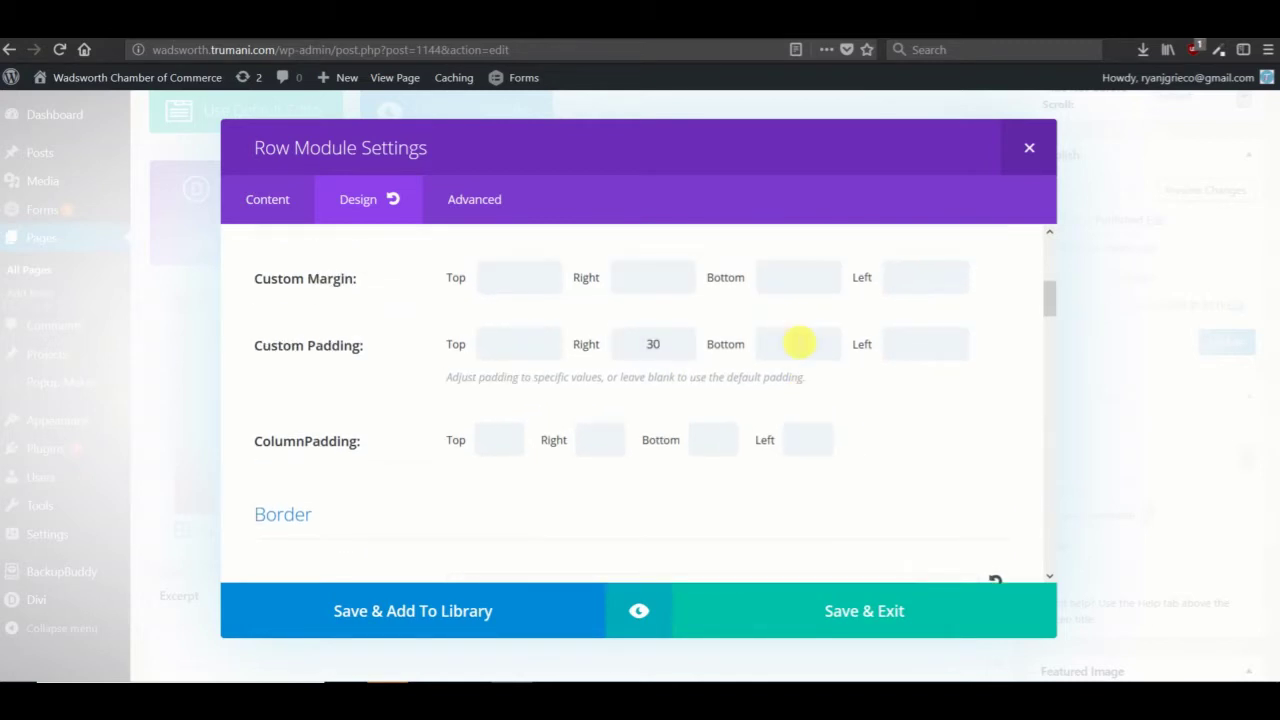
{"action": "left_click", "coordinate": [912, 603]}
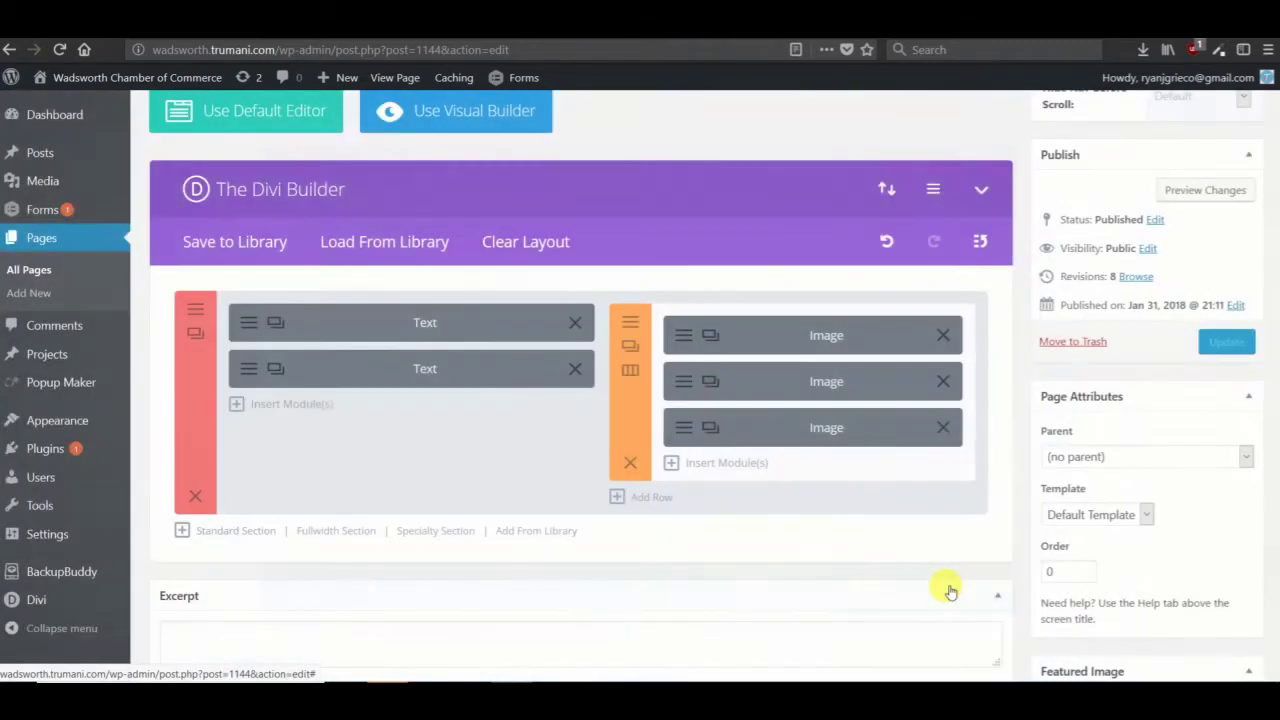
Update the page and check the logos' right-hand spacing and zoom effect on the live page.
{"action": "left_click", "coordinate": [1211, 342]}
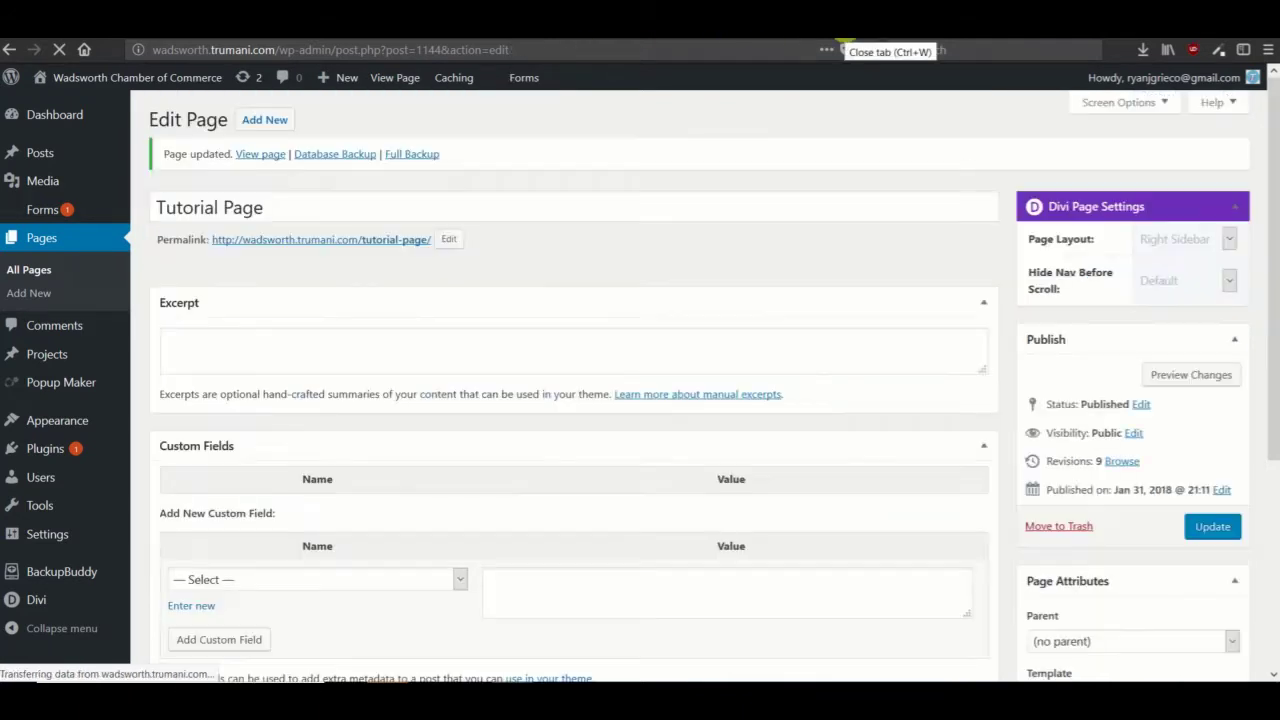
{"action": "left_click", "coordinate": [842, 44]}
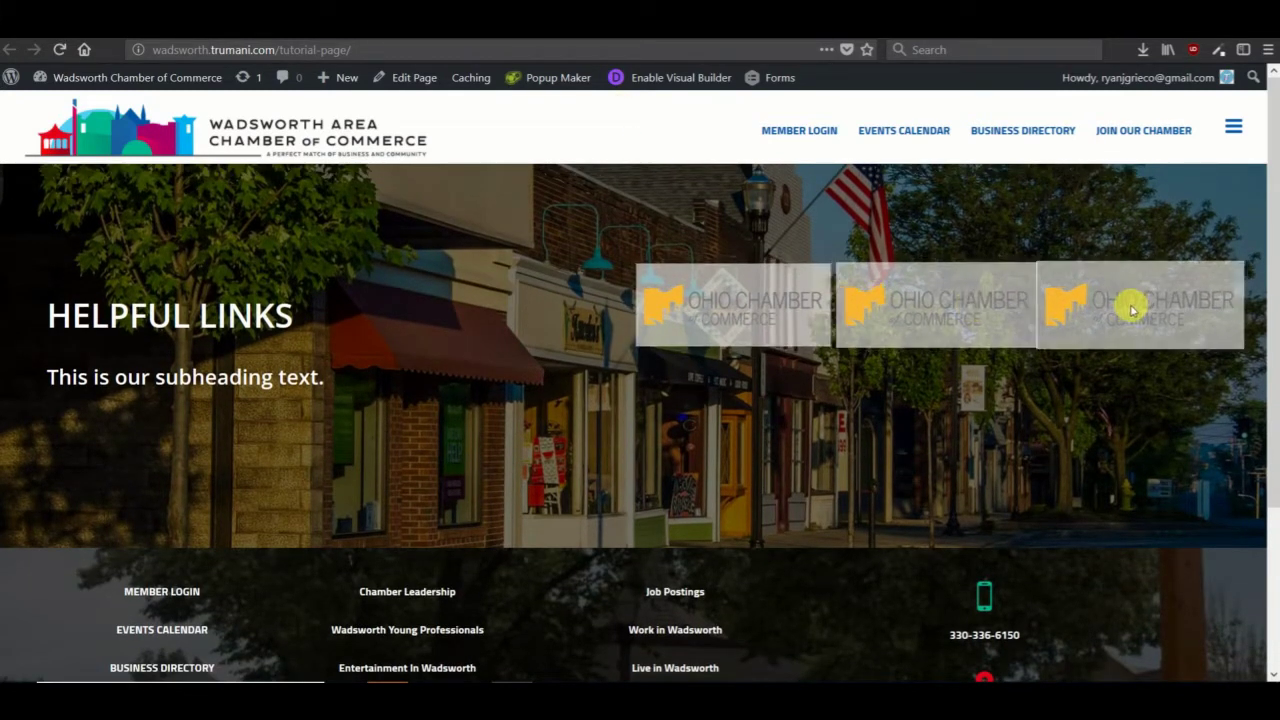
{"action": "key", "text": "ctrl+w"}
Duplicate the row of three images within the specialty section and update the page.
{"action": "scroll", "coordinate": [592, 354], "scroll_direction": "down", "scroll_amount": 3}
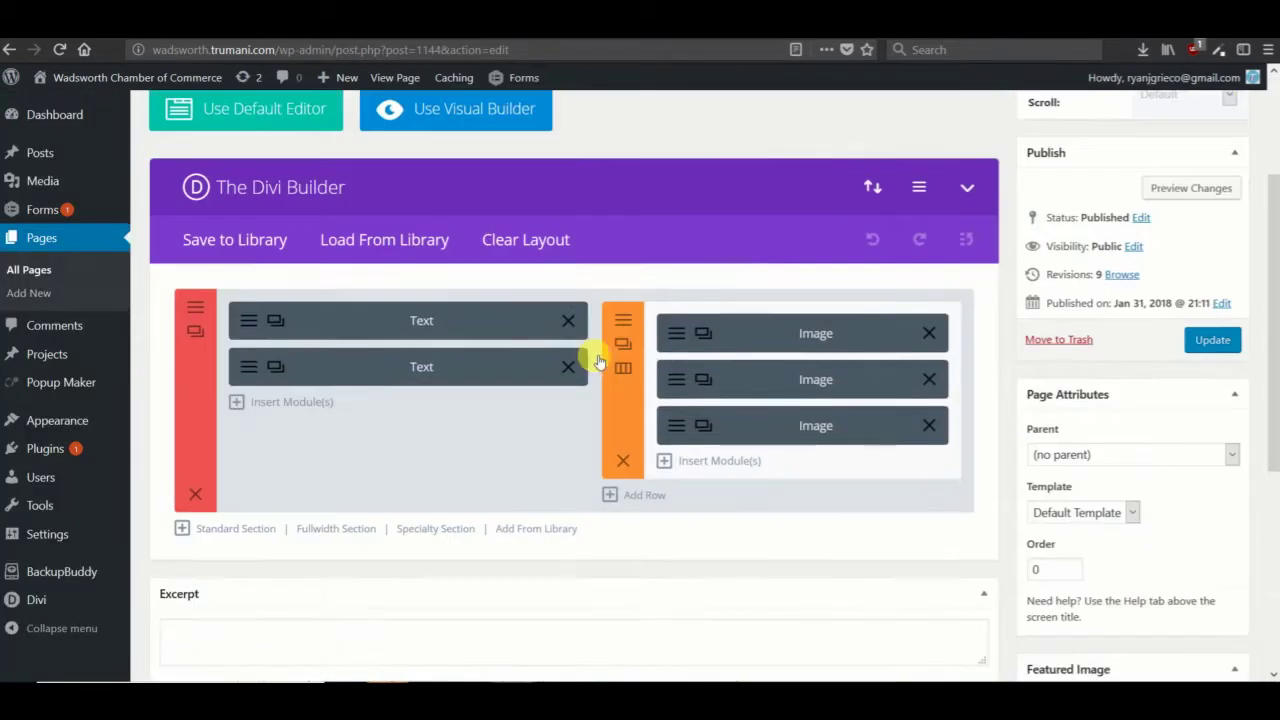
{"action": "left_click", "coordinate": [623, 258]}
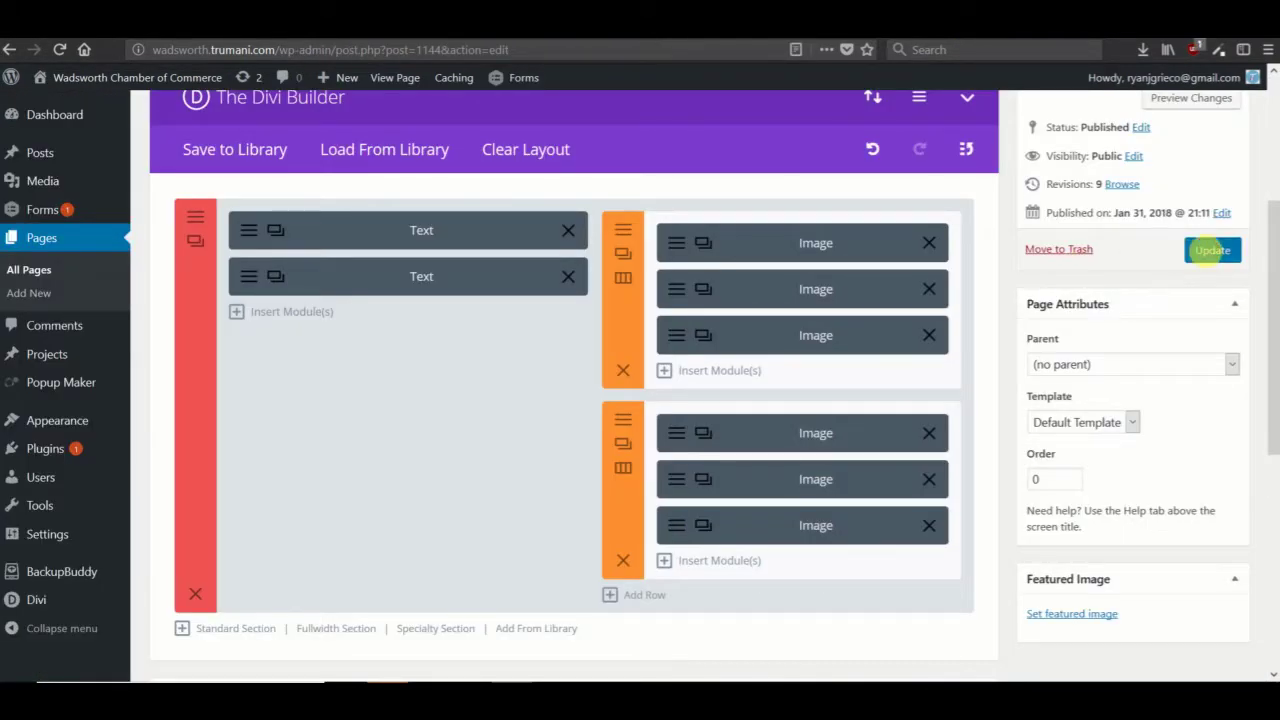
{"action": "left_click", "coordinate": [1212, 250]}
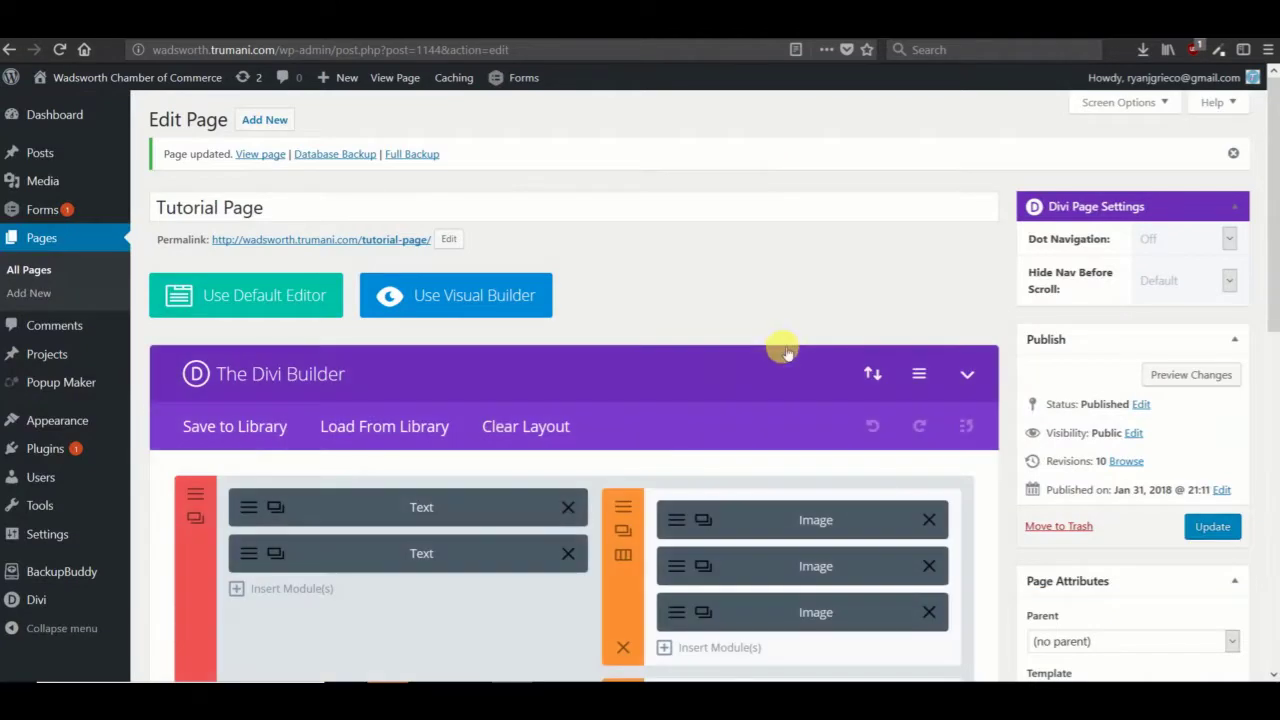
Open the first image row's custom margin and padding settings on the Tutorial Page.
{"action": "scroll", "coordinate": [777, 346], "scroll_direction": "down", "scroll_amount": 3}
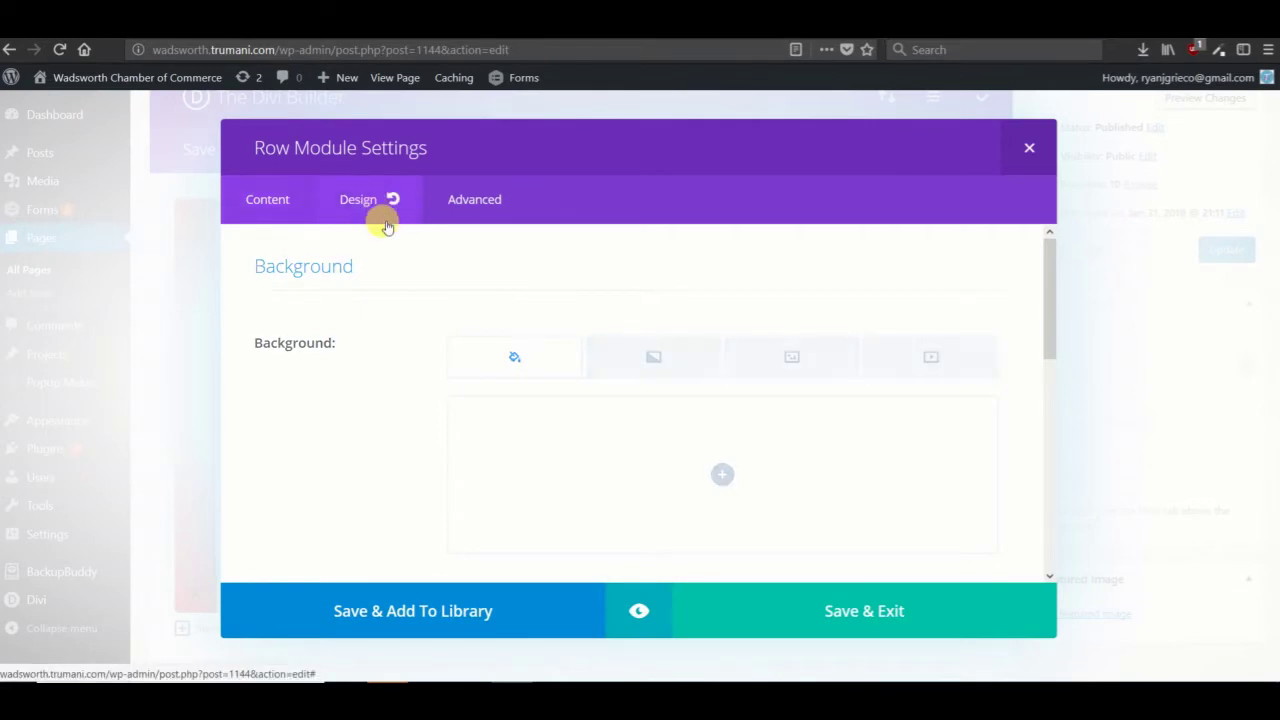
{"action": "left_click", "coordinate": [387, 222]}
{"action": "scroll", "coordinate": [615, 345], "scroll_direction": "down", "scroll_amount": 5}
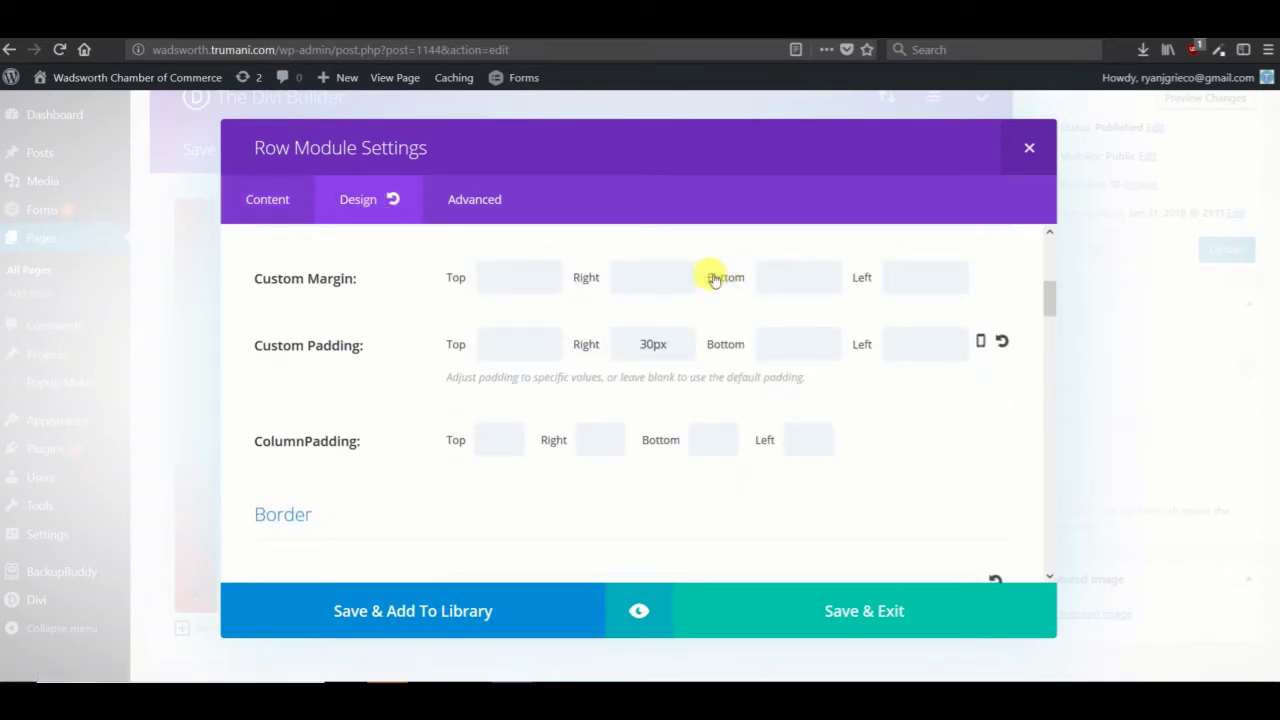
{"action": "left_click", "coordinate": [800, 279]}
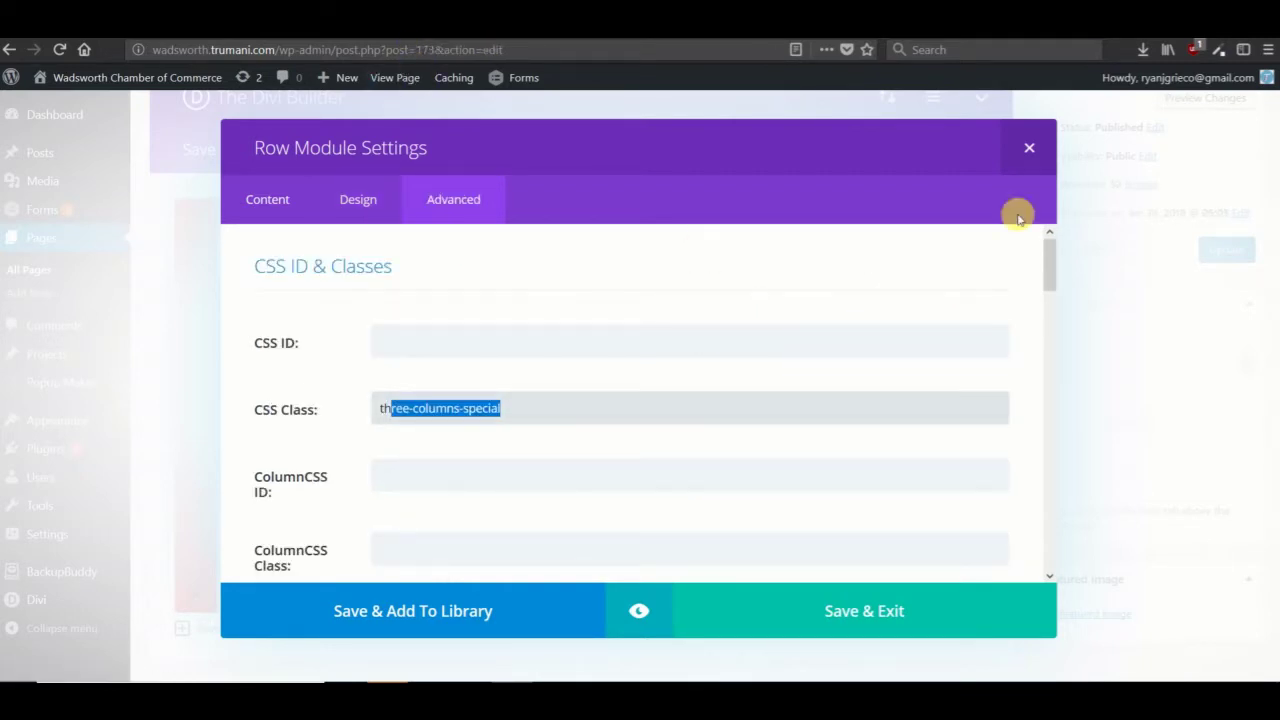
Examine the custom margin and padding settings of both image rows in the Helpful Links page's editor.
{"action": "left_click", "coordinate": [1027, 150]}
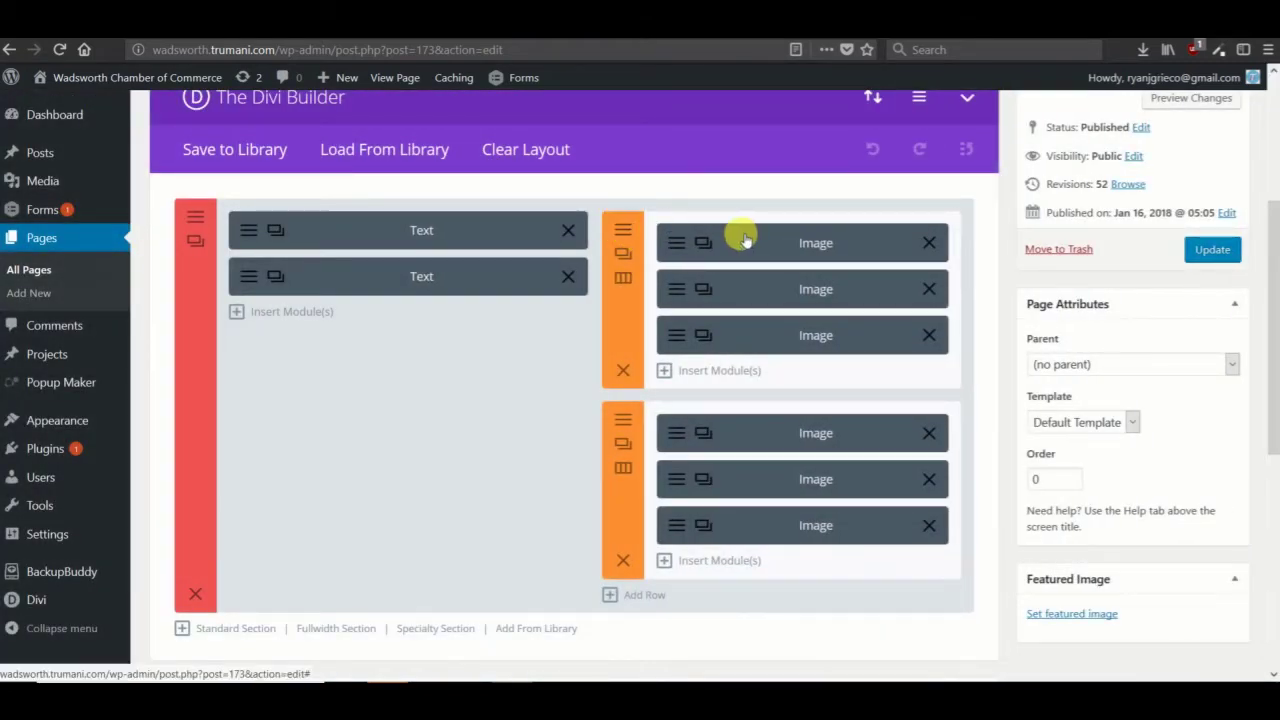
{"action": "left_click", "coordinate": [623, 253]}
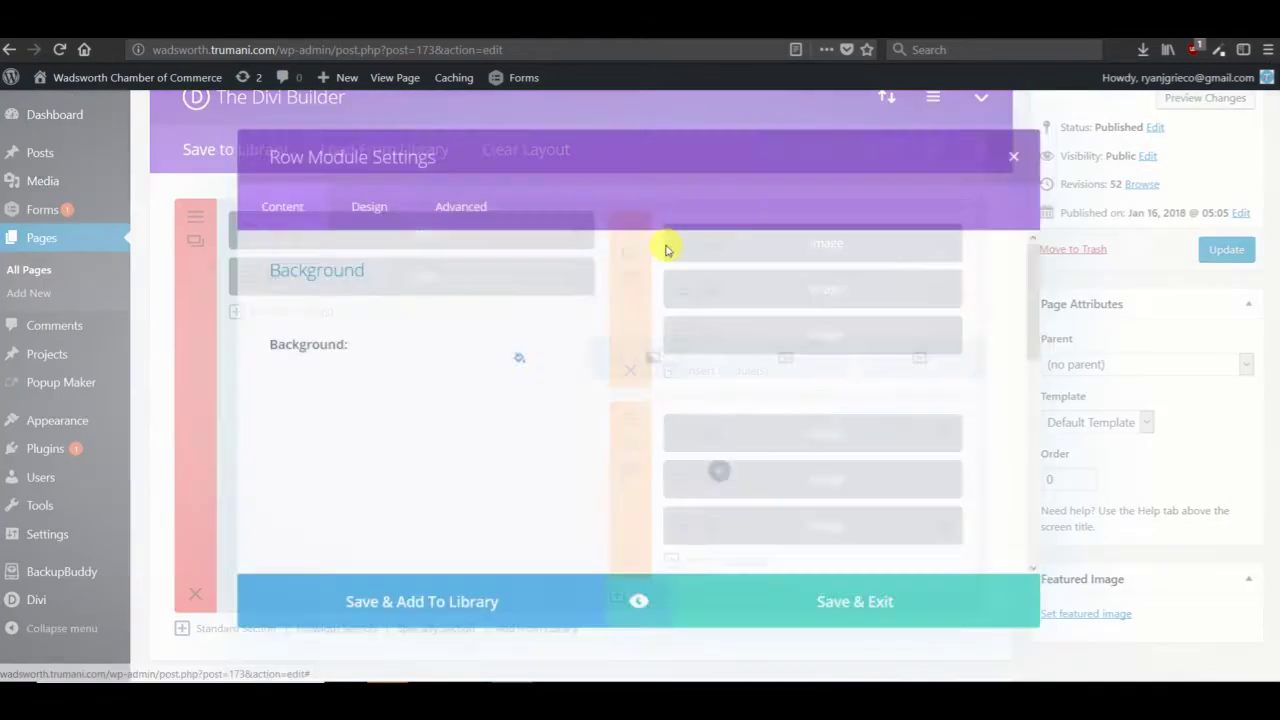
{"action": "left_click", "coordinate": [380, 193]}
{"action": "scroll", "coordinate": [560, 300], "scroll_direction": "down", "scroll_amount": 4}
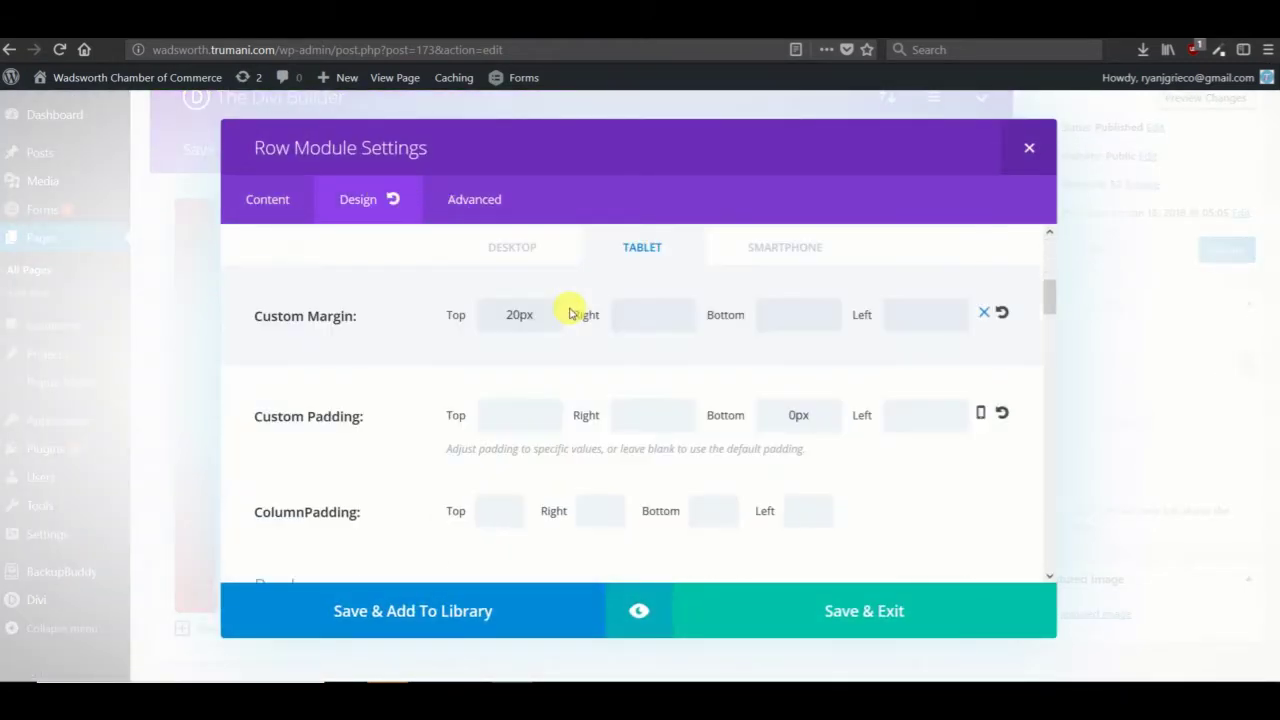
{"action": "left_click", "coordinate": [525, 264]}
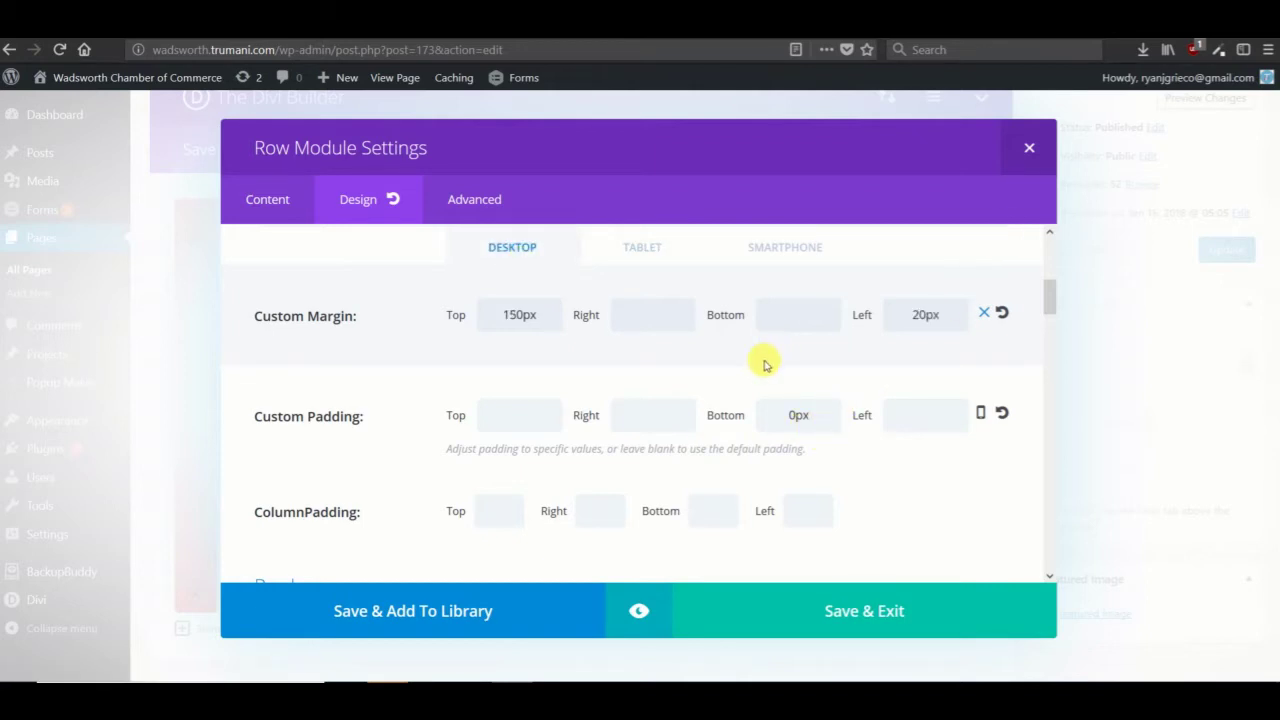
{"action": "left_click", "coordinate": [1029, 160]}
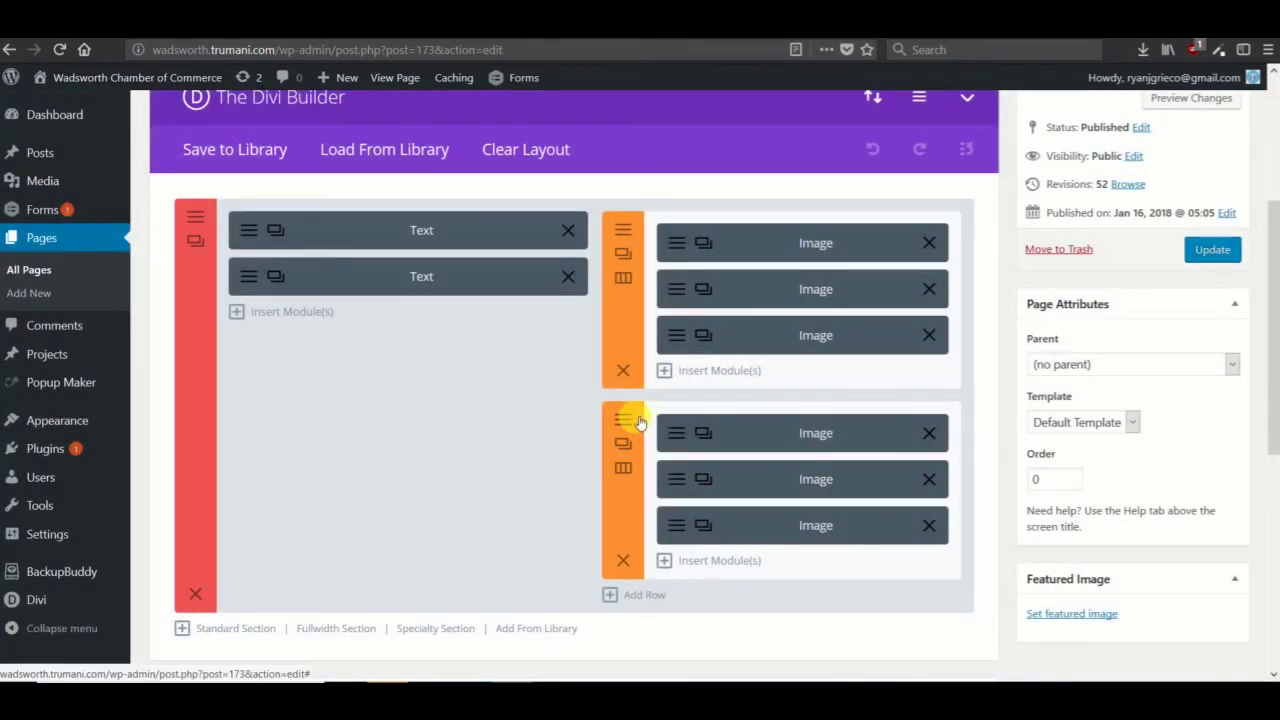
{"action": "left_click", "coordinate": [636, 421]}
{"action": "left_click", "coordinate": [358, 199]}
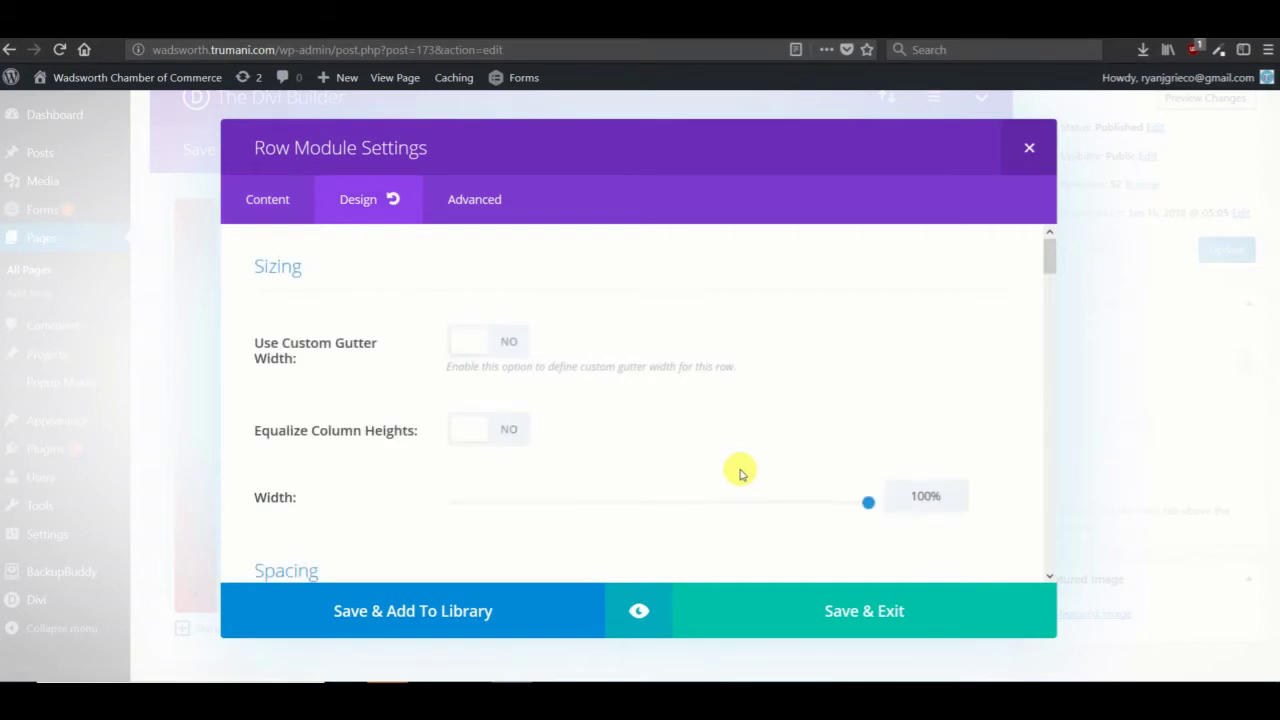
{"action": "scroll", "coordinate": [740, 474], "scroll_direction": "down", "scroll_amount": 5}
{"action": "scroll", "coordinate": [720, 463], "scroll_direction": "up", "scroll_amount": 1}
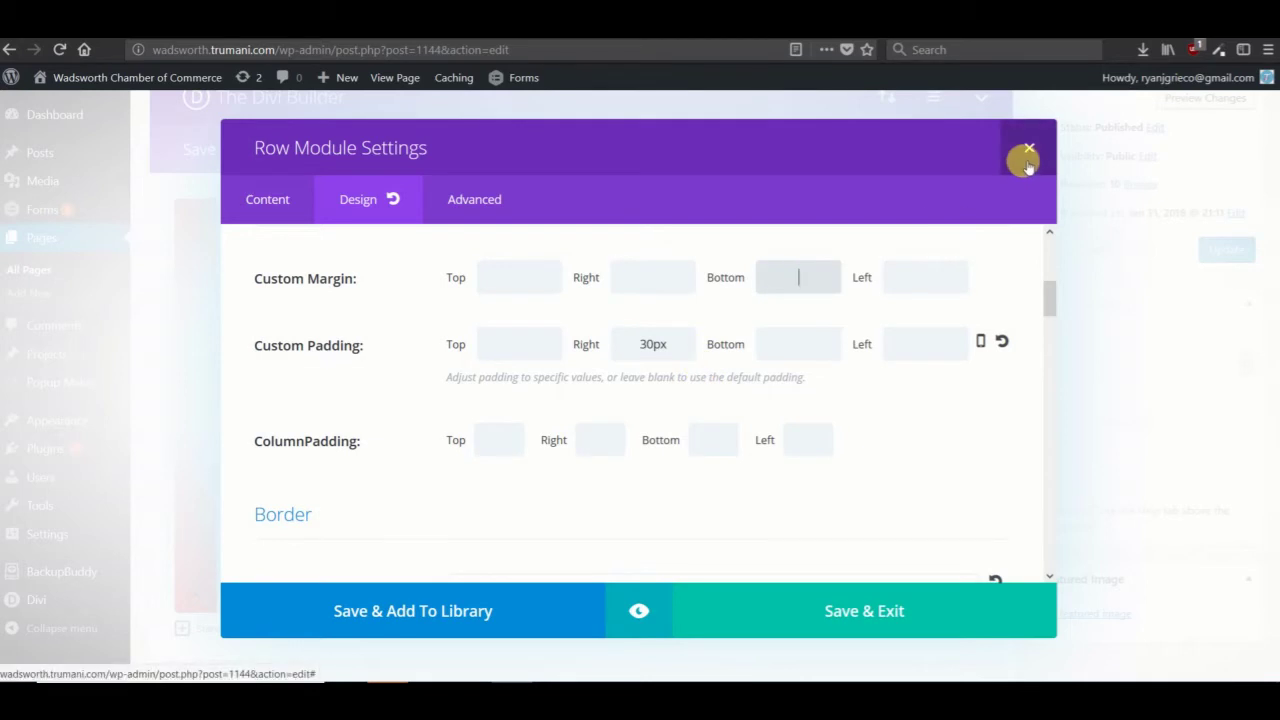
Set the first image row's bottom custom padding to 0 on the Tutorial Page and save the row.
{"action": "left_click", "coordinate": [540, 352]}
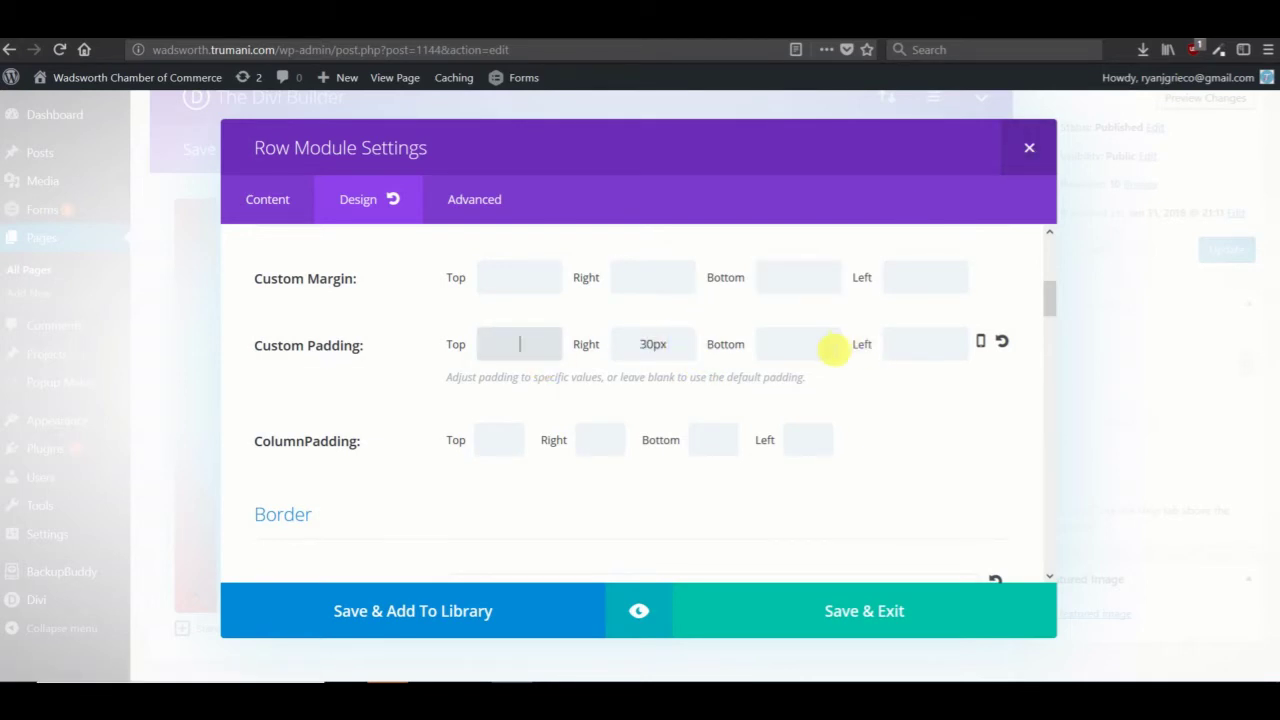
{"action": "left_click", "coordinate": [833, 349]}
{"action": "type", "text": "0"}
{"action": "left_click", "coordinate": [840, 615]}
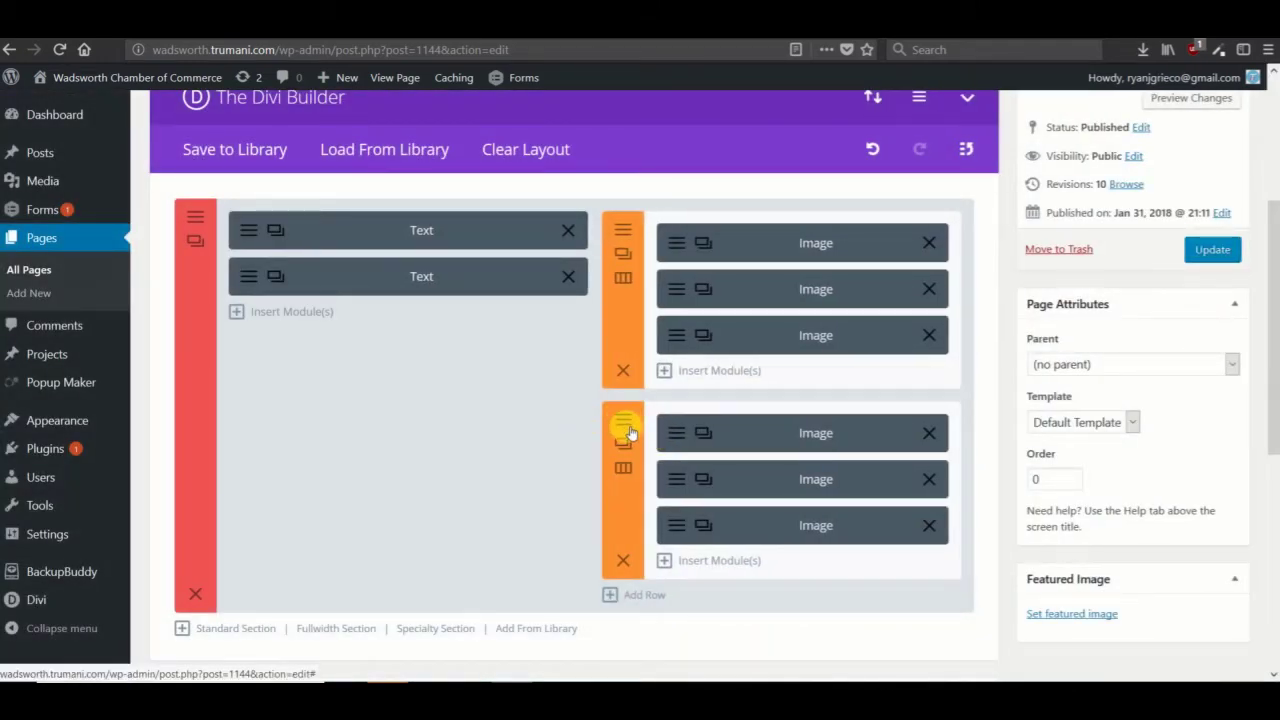
Set the second image row's top custom padding to 0 and save the row.
{"action": "left_click", "coordinate": [625, 420]}
{"action": "left_click", "coordinate": [388, 205]}
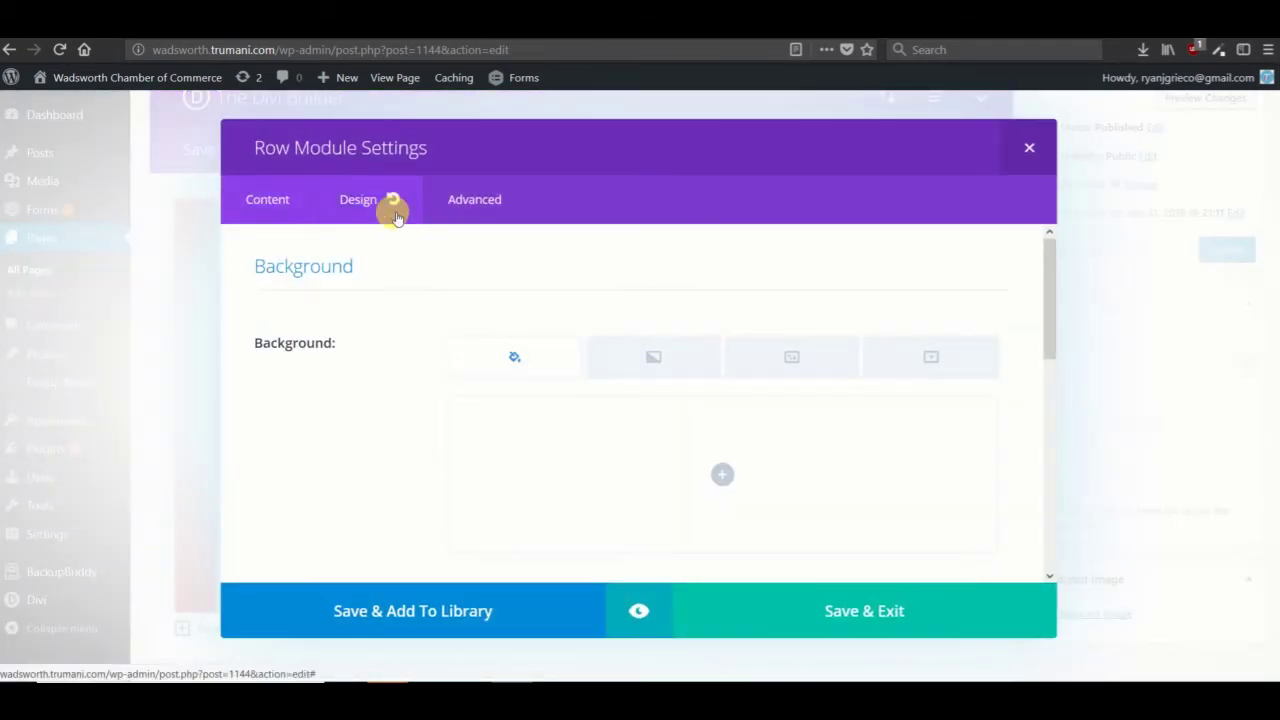
{"action": "scroll", "coordinate": [605, 390], "scroll_direction": "down", "scroll_amount": 4}
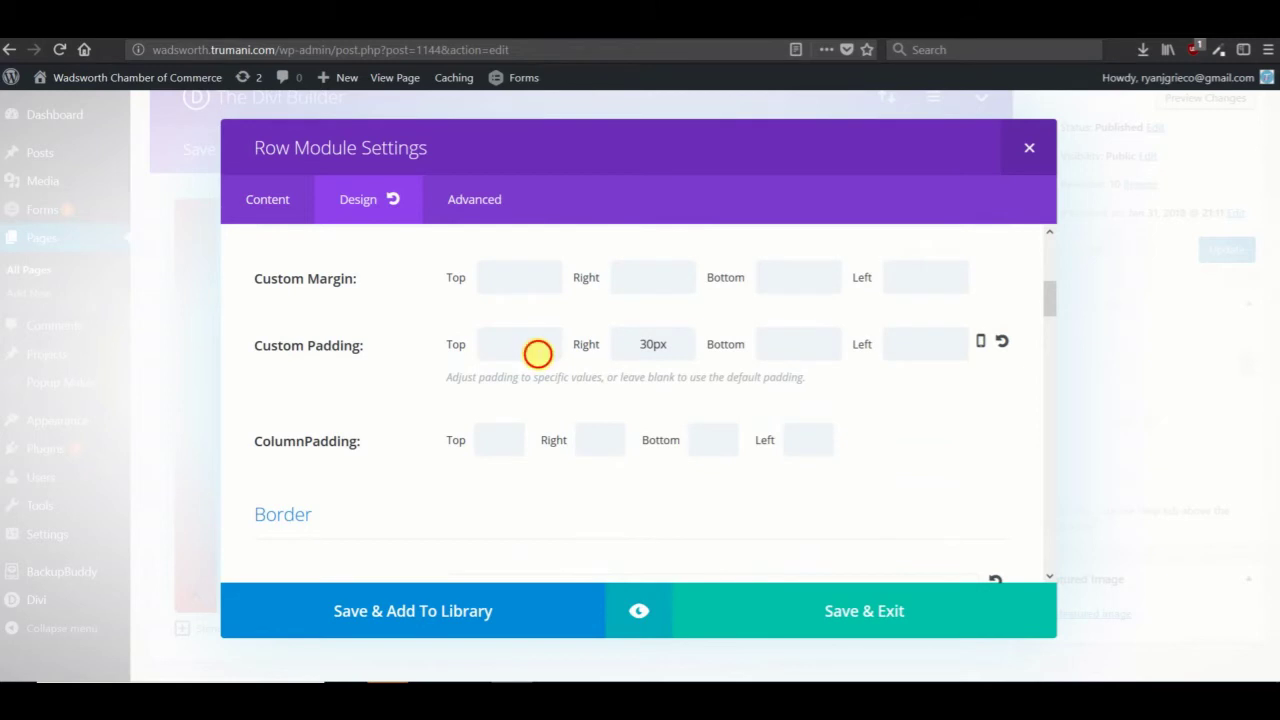
{"action": "left_click", "coordinate": [507, 343]}
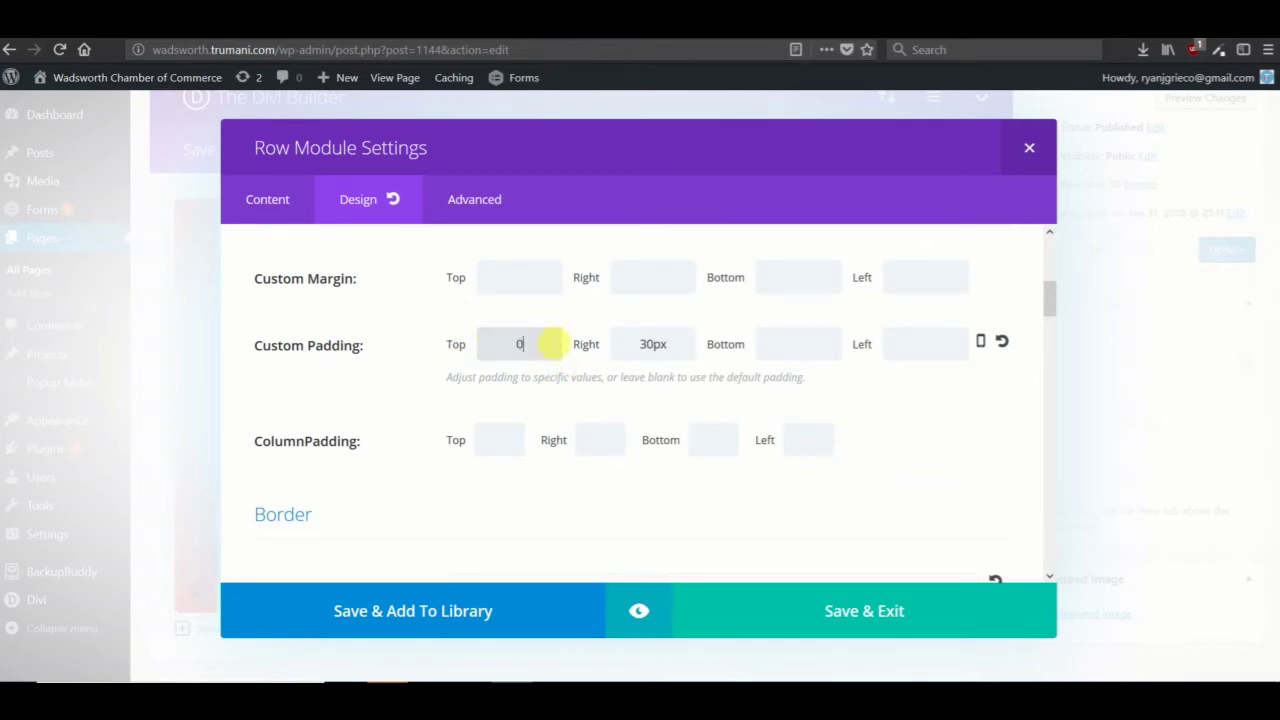
{"action": "left_click", "coordinate": [877, 621]}
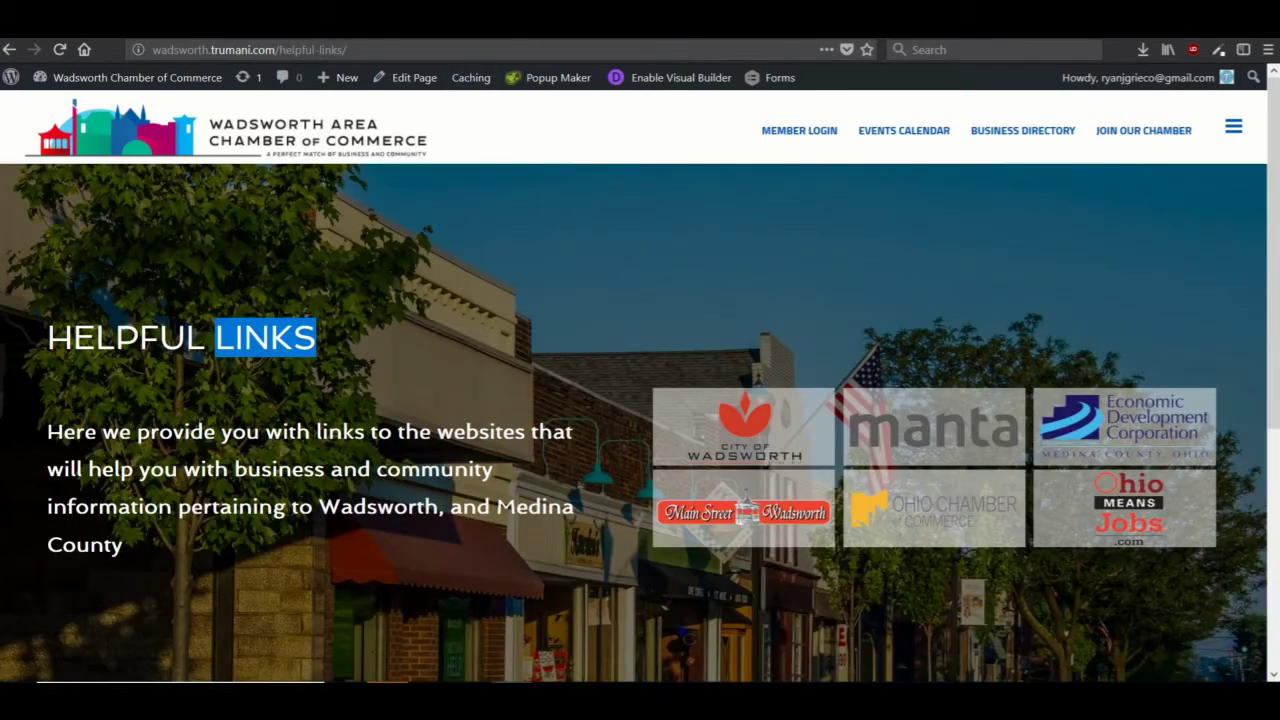
Examine the paragraph text under the live Helpful Links heading and return to the Tutorial Page's text modules.
{"action": "left_click", "coordinate": [155, 470]}
{"action": "left_click_drag", "start_coordinate": [51, 400], "coordinate": [314, 518]}
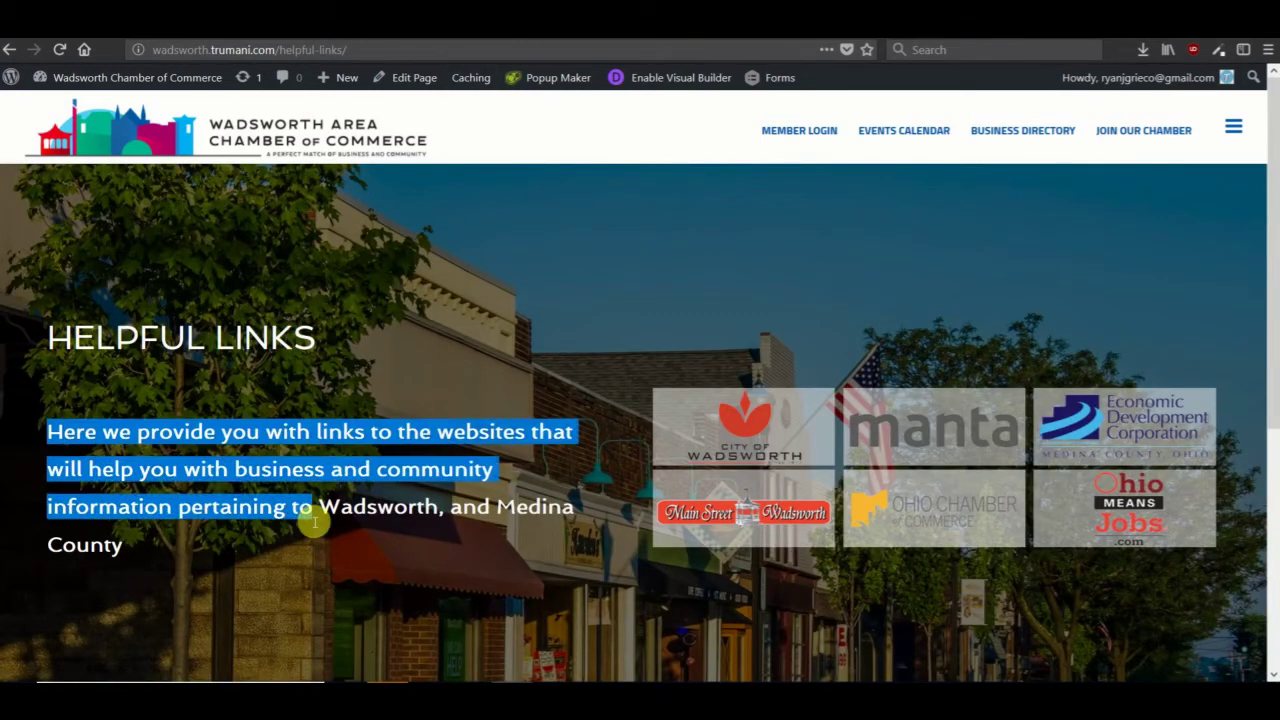
{"action": "left_click", "coordinate": [314, 518]}
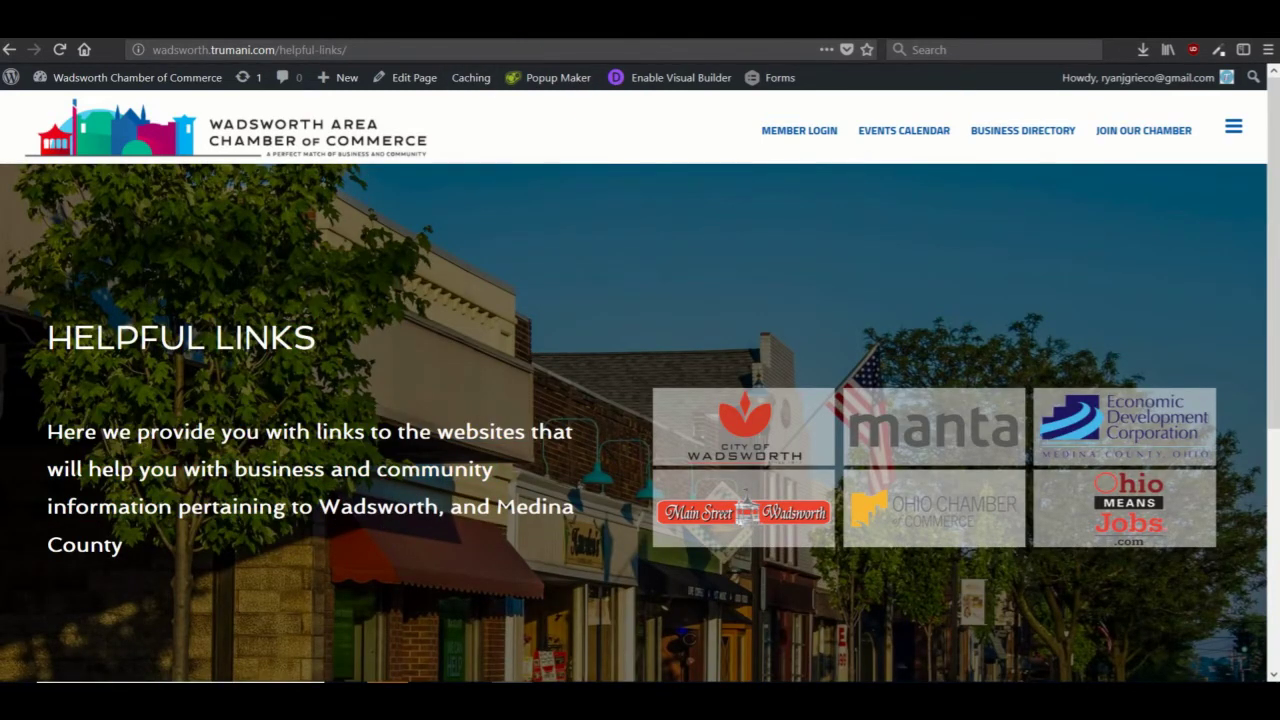
{"action": "key", "text": "F11"}
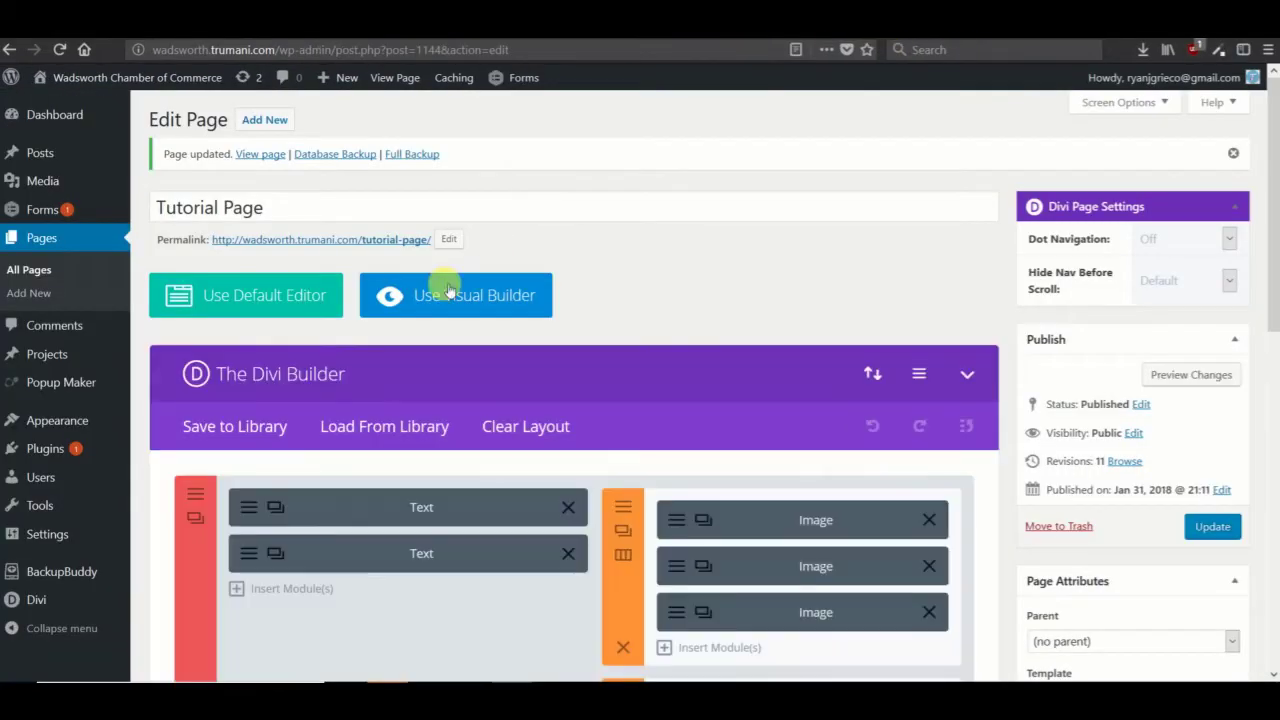
{"action": "scroll", "coordinate": [360, 365], "scroll_direction": "down", "scroll_amount": 1}
{"action": "scroll", "coordinate": [360, 365], "scroll_direction": "down", "scroll_amount": 3}
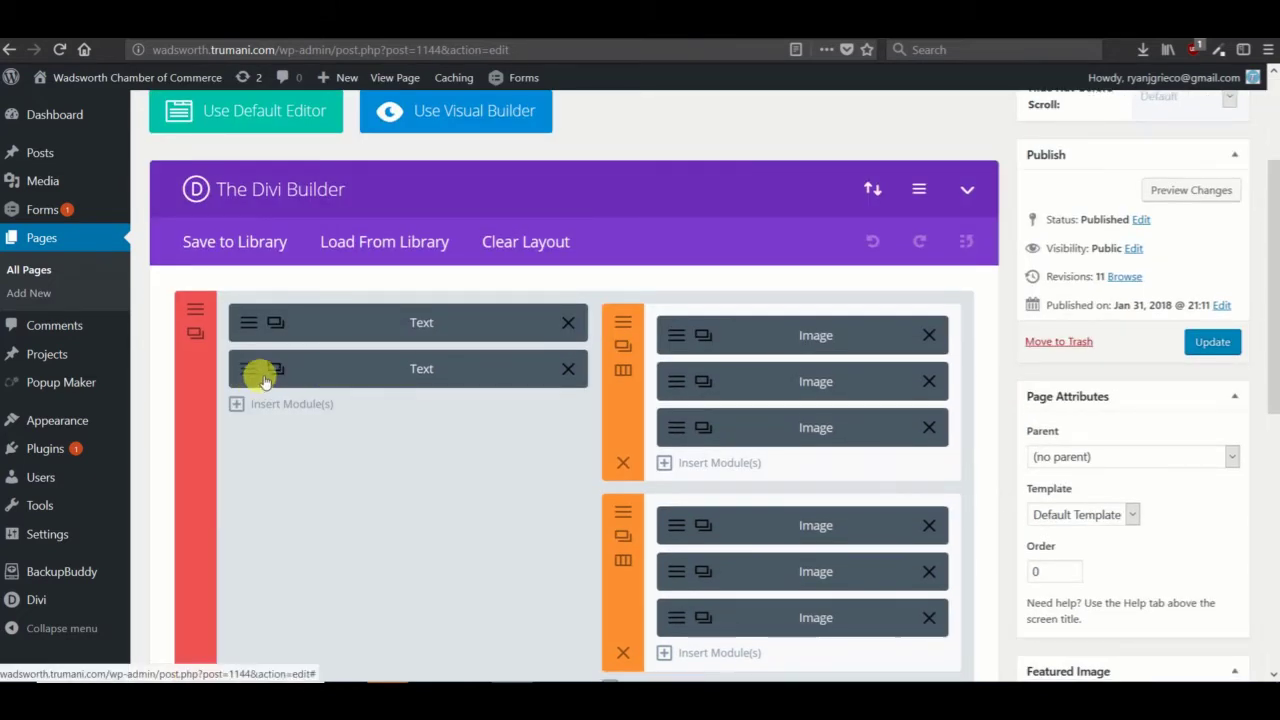
Disable the subheading text module on tablets in its visibility settings and save the module.
{"action": "left_click", "coordinate": [276, 372]}
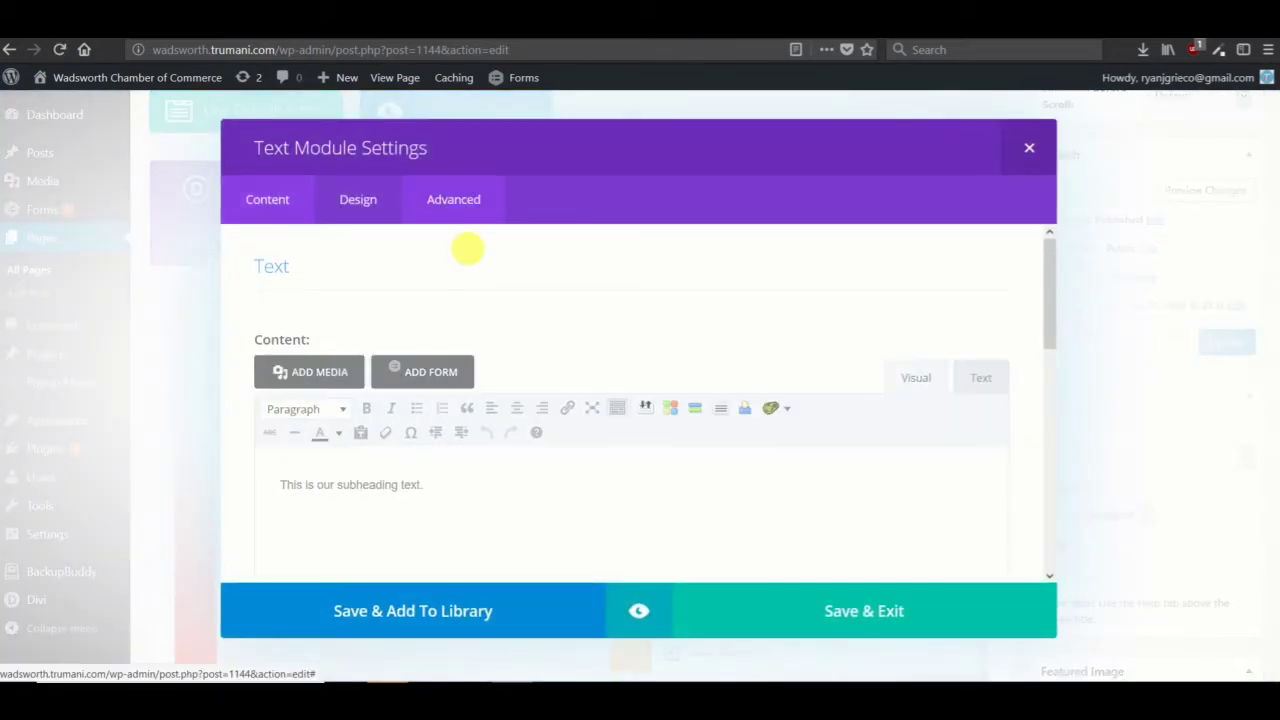
{"action": "left_click", "coordinate": [456, 203]}
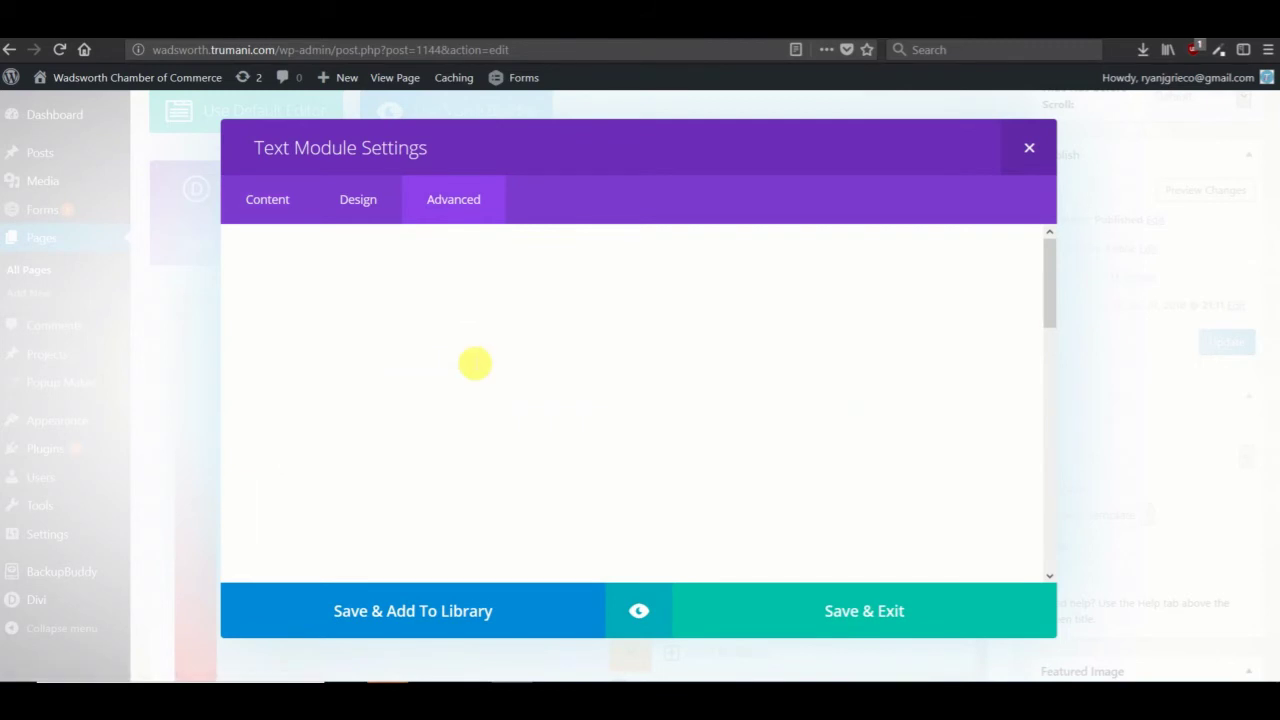
{"action": "scroll", "coordinate": [475, 363], "scroll_direction": "down", "scroll_amount": 5}
{"action": "scroll", "coordinate": [478, 362], "scroll_direction": "down", "scroll_amount": 4}
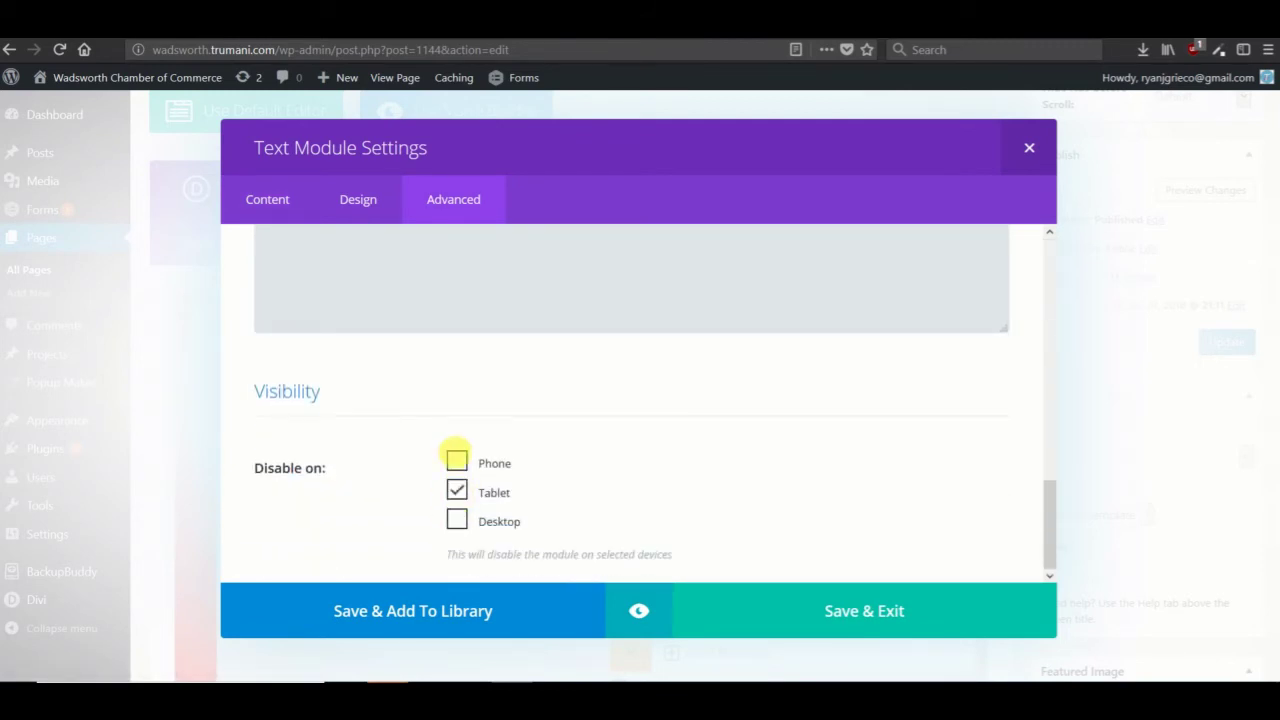
{"action": "left_click", "coordinate": [755, 610]}
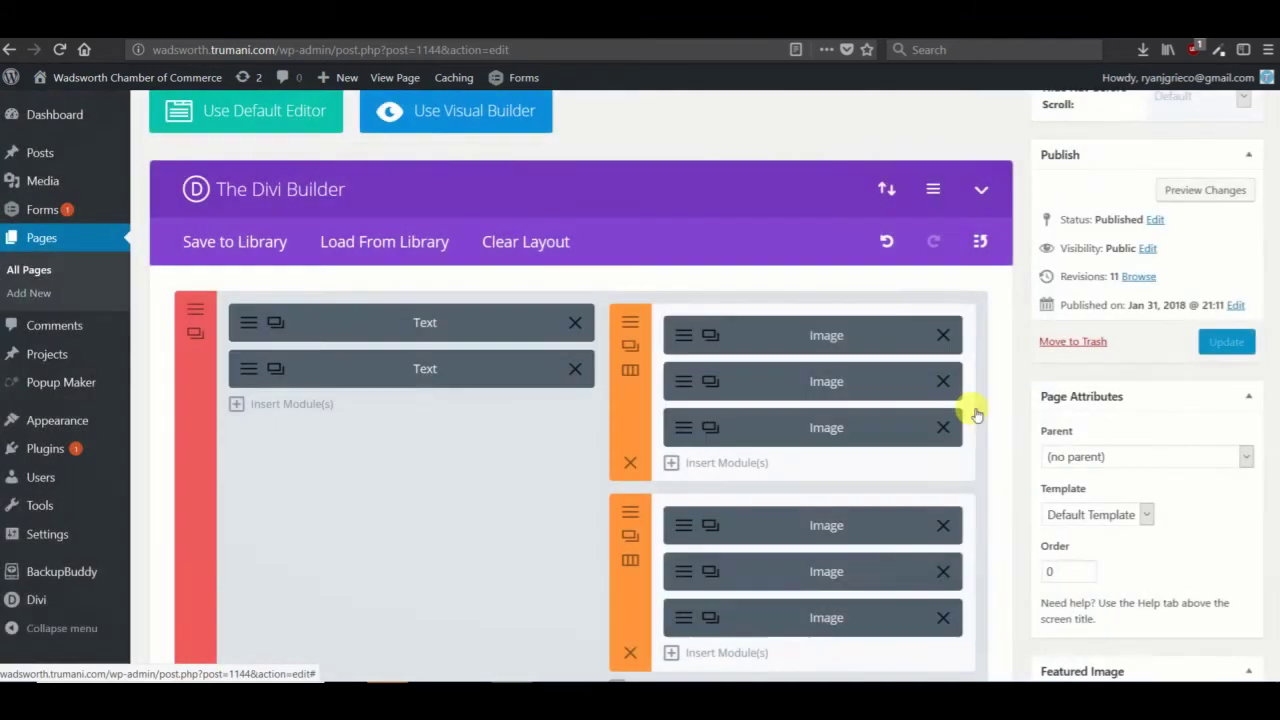
Update the page, reload the live Tutorial Page to check its narrow-window layout, and restore the browser to full size.
{"action": "left_click", "coordinate": [1214, 342]}
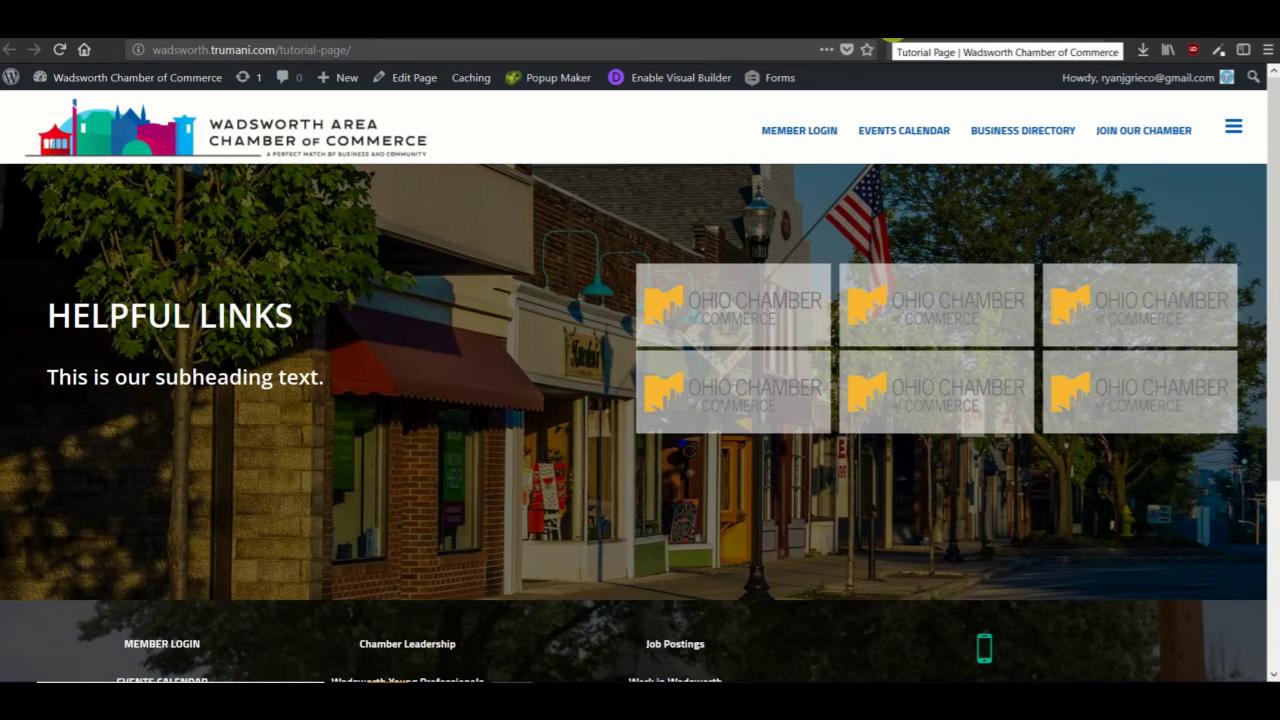
{"action": "key", "text": "F5"}
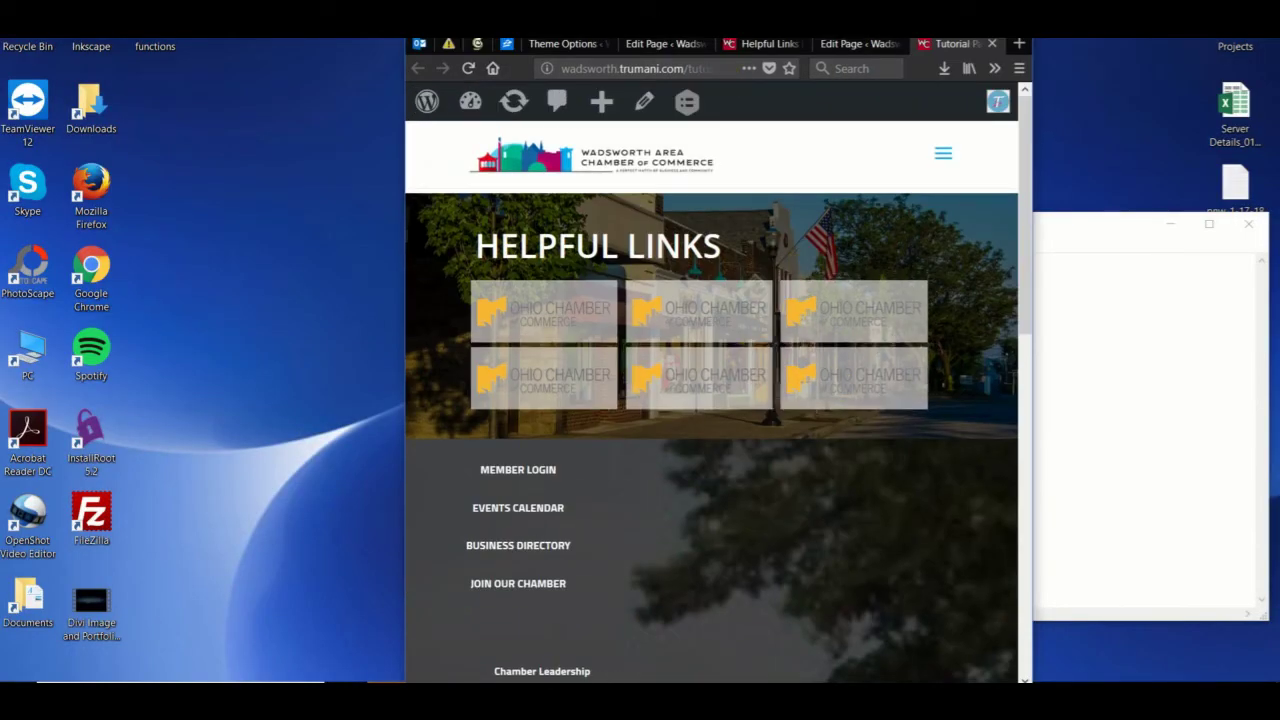
{"action": "key", "text": "super+Up"}
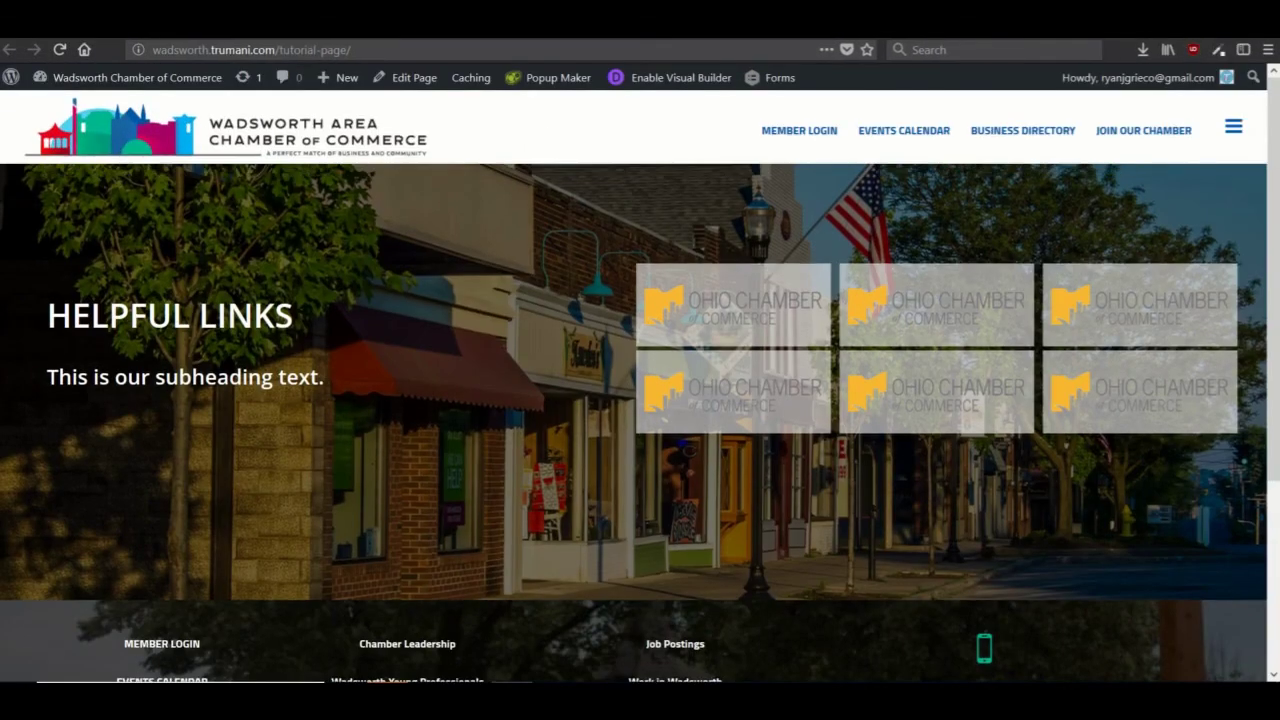